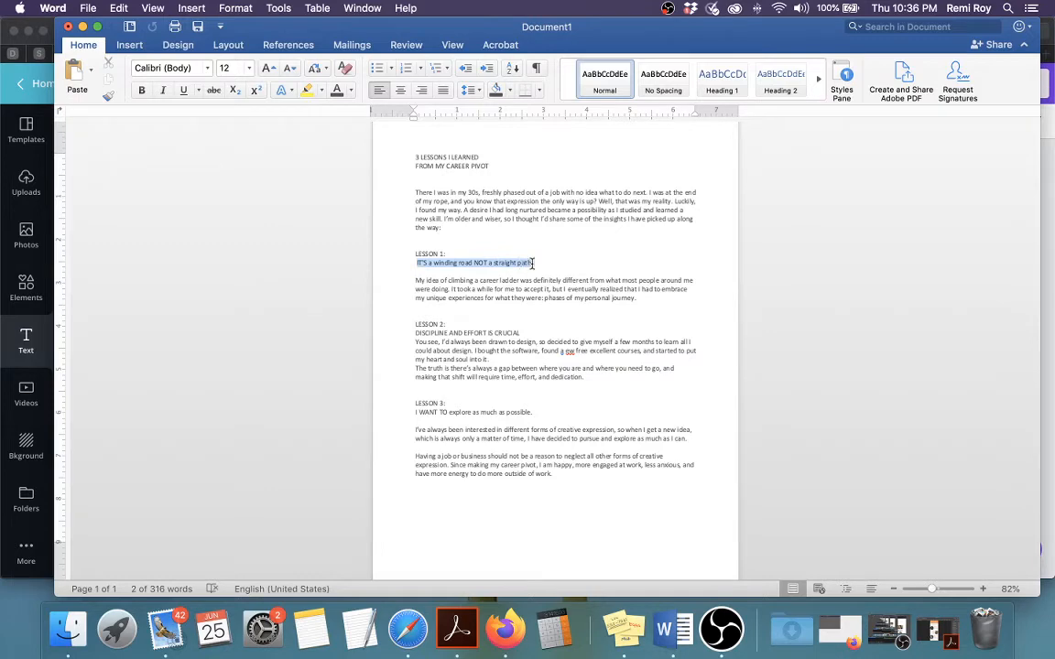
Step: Switch to the Canva infographic and replace "BUTTERFLY EGGS" in the Lesson 1 heading with "IT'S A WINDING ROAD NOT A STRAIGHT PATH."
{"action": "left_click", "coordinate": [4, 403]}
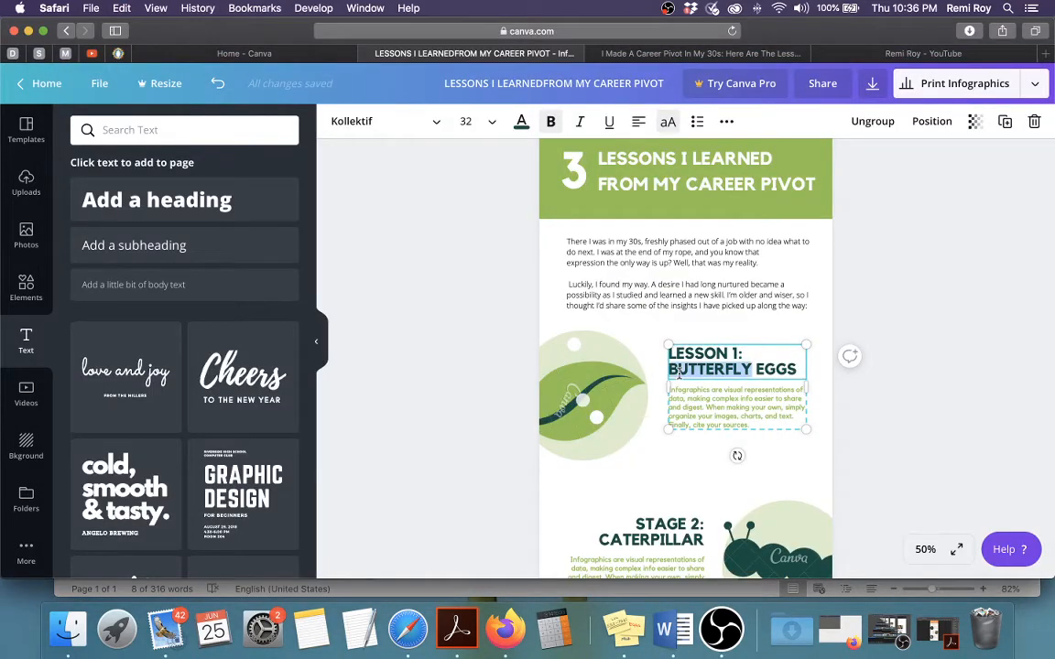
{"action": "double_click", "coordinate": [791, 369]}
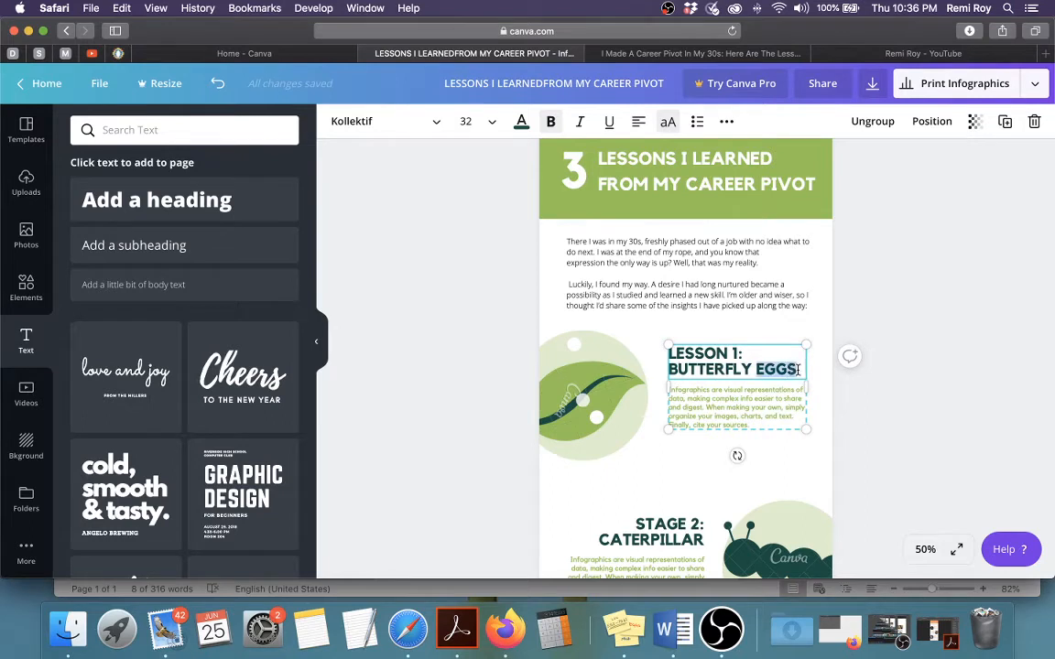
{"action": "left_click_drag", "start_coordinate": [798, 369], "coordinate": [719, 369]}
{"action": "type", "text": "IT'S A WINDING ROAD NOT A STRAIGHT PATH."}
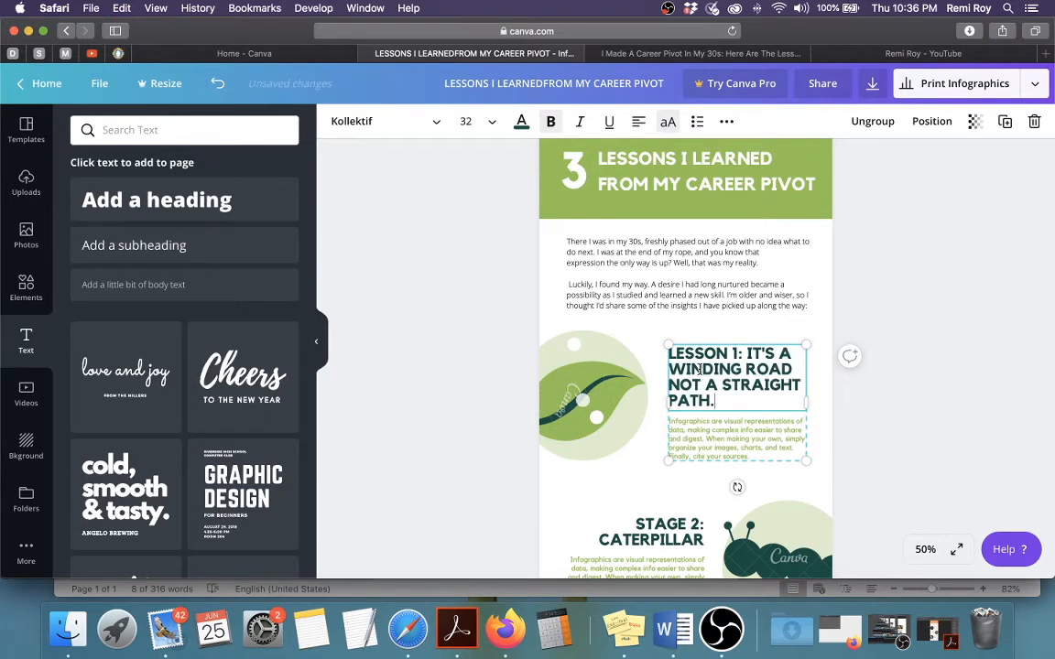
Step: Put the heading text after "LESSON 1:" on its own line and remove its leading space
{"action": "left_click", "coordinate": [745, 353]}
{"action": "key", "text": "Return"}
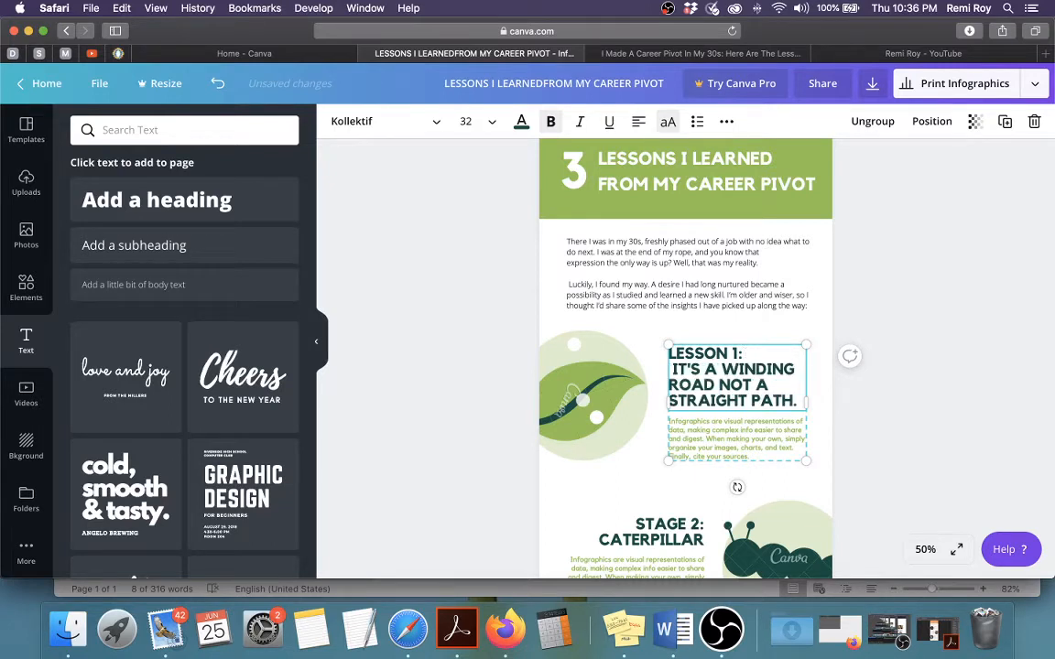
{"action": "left_click", "coordinate": [671, 370]}
{"action": "key", "text": "BackSpace"}
{"action": "key", "text": "Delete"}
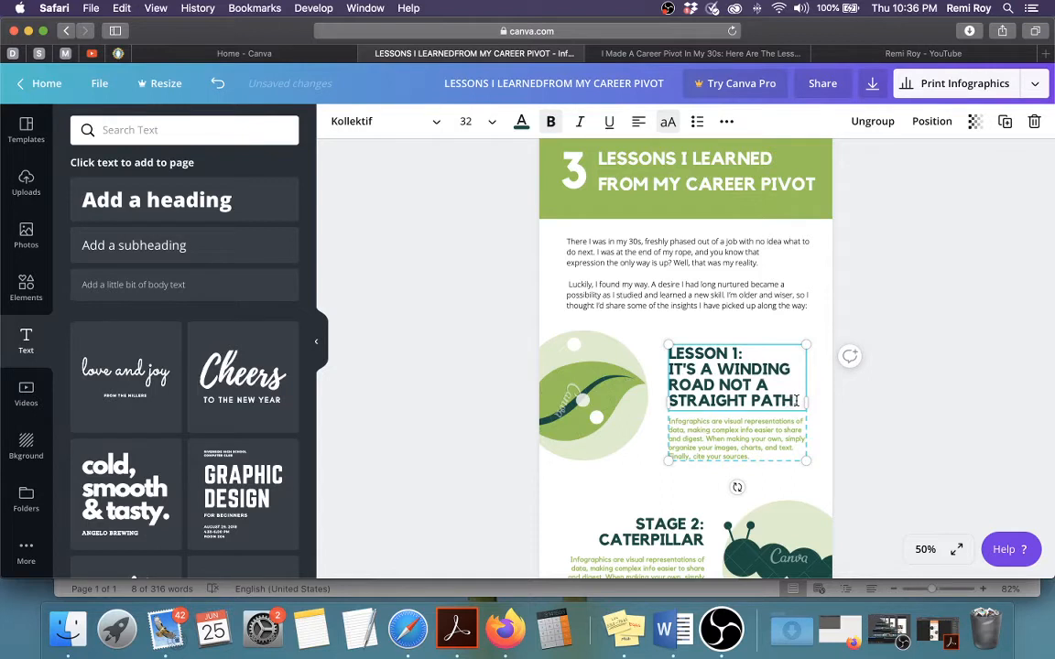
Step: Set the font size of the whole Lesson 1 heading to 24
{"action": "left_click_drag", "start_coordinate": [796, 400], "coordinate": [609, 341]}
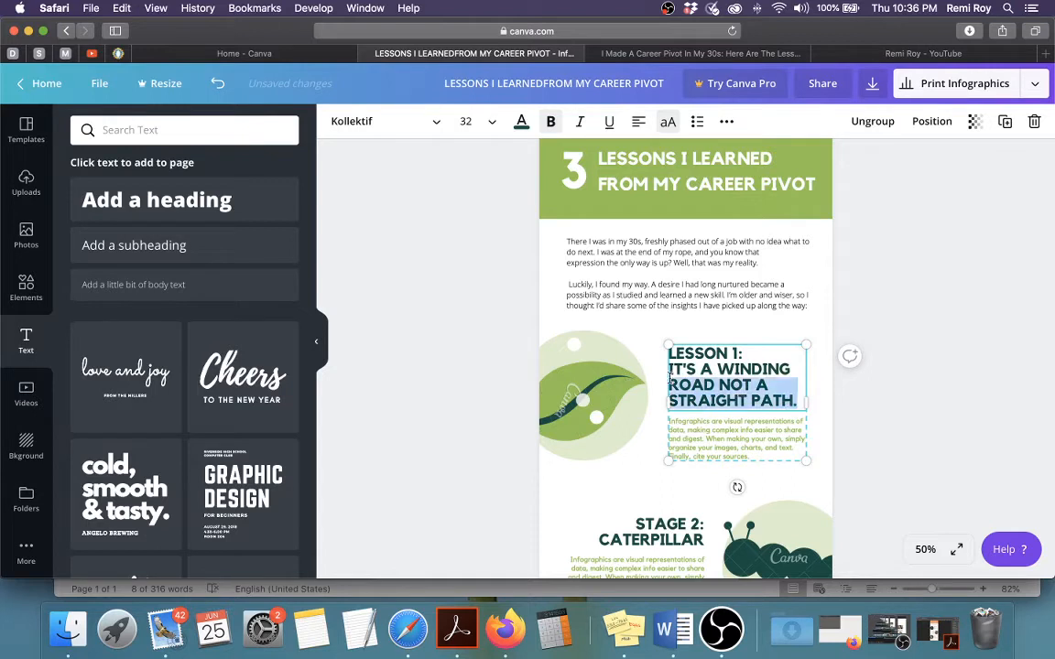
{"action": "left_click", "coordinate": [488, 124]}
{"action": "left_click", "coordinate": [462, 235]}
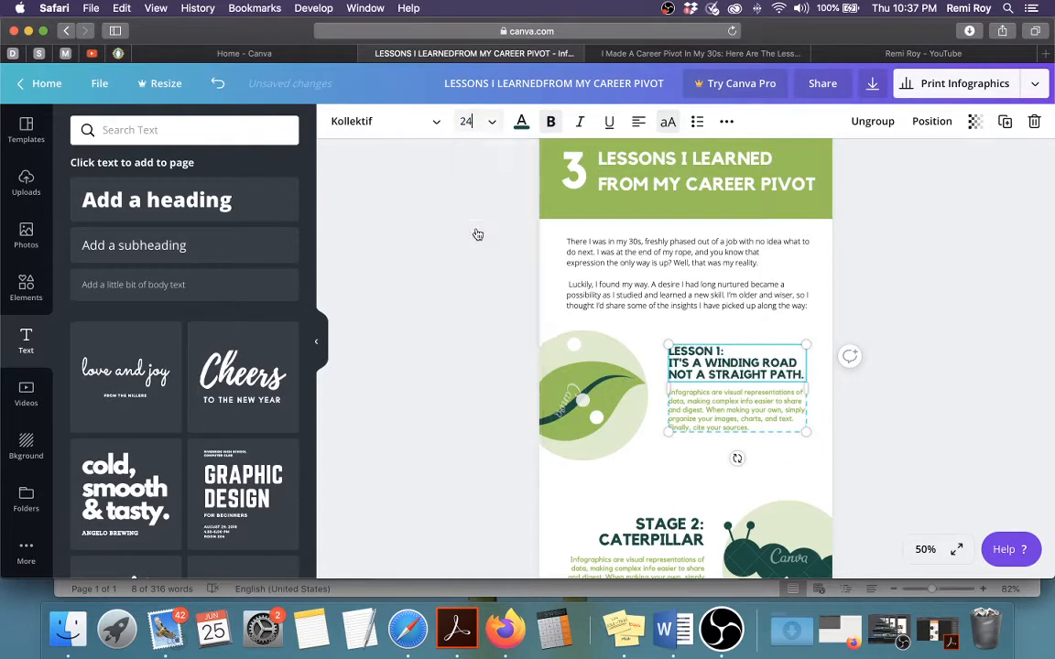
{"action": "left_click", "coordinate": [933, 432]}
Step: Move the Lesson 1 text group slightly down beside the leaf illustration
{"action": "scroll", "coordinate": [914, 412], "scroll_direction": "down", "scroll_amount": 2}
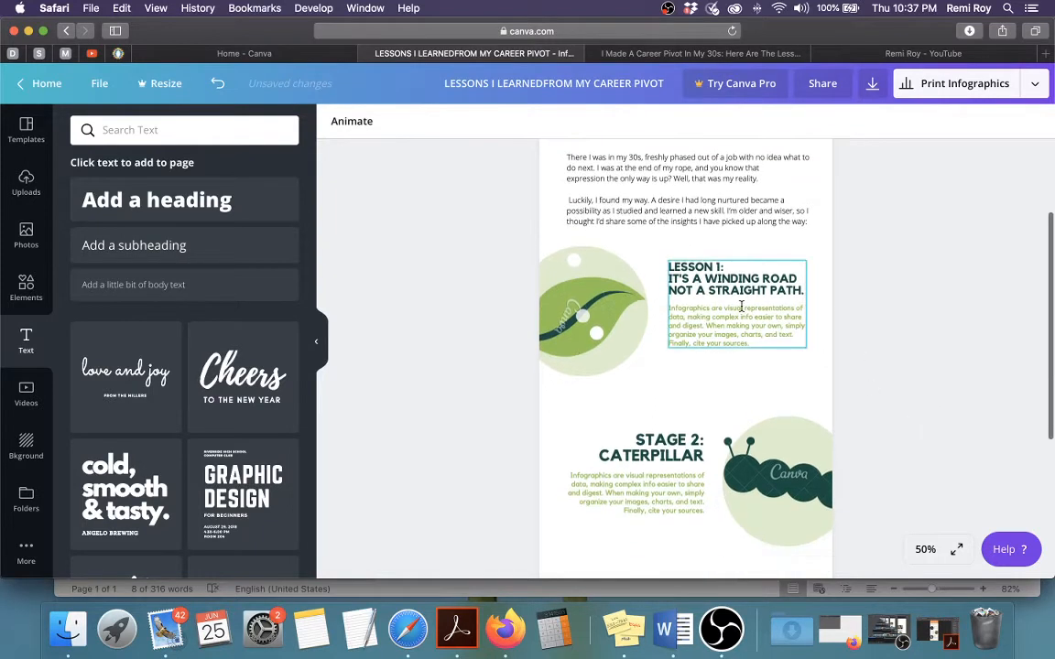
{"action": "left_click", "coordinate": [738, 290]}
{"action": "left_click_drag", "start_coordinate": [738, 290], "coordinate": [736, 295]}
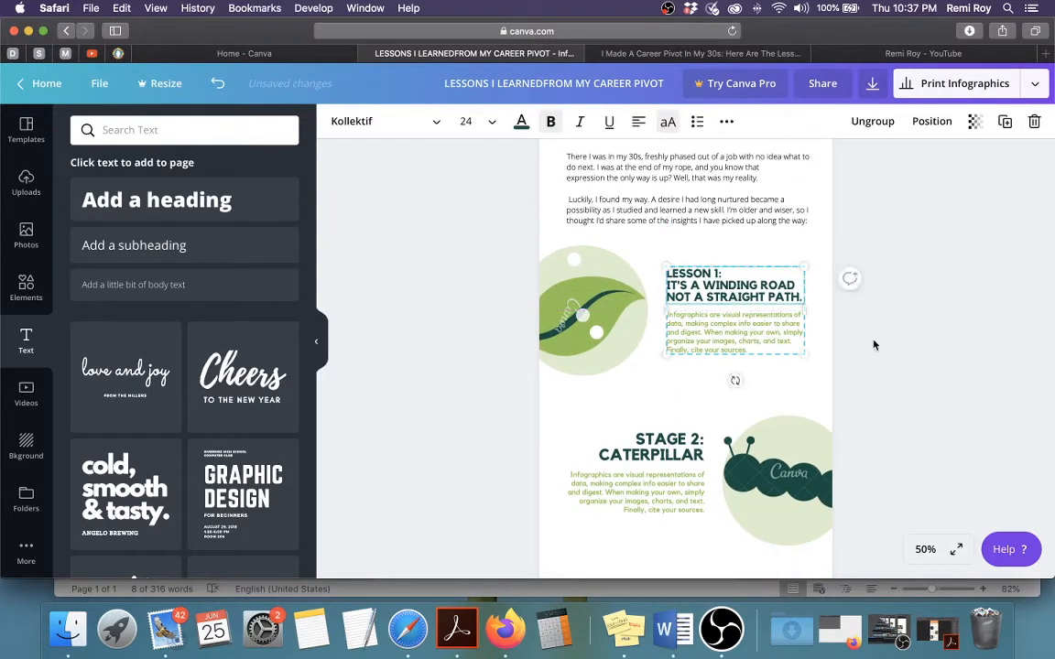
{"action": "left_click", "coordinate": [874, 345]}
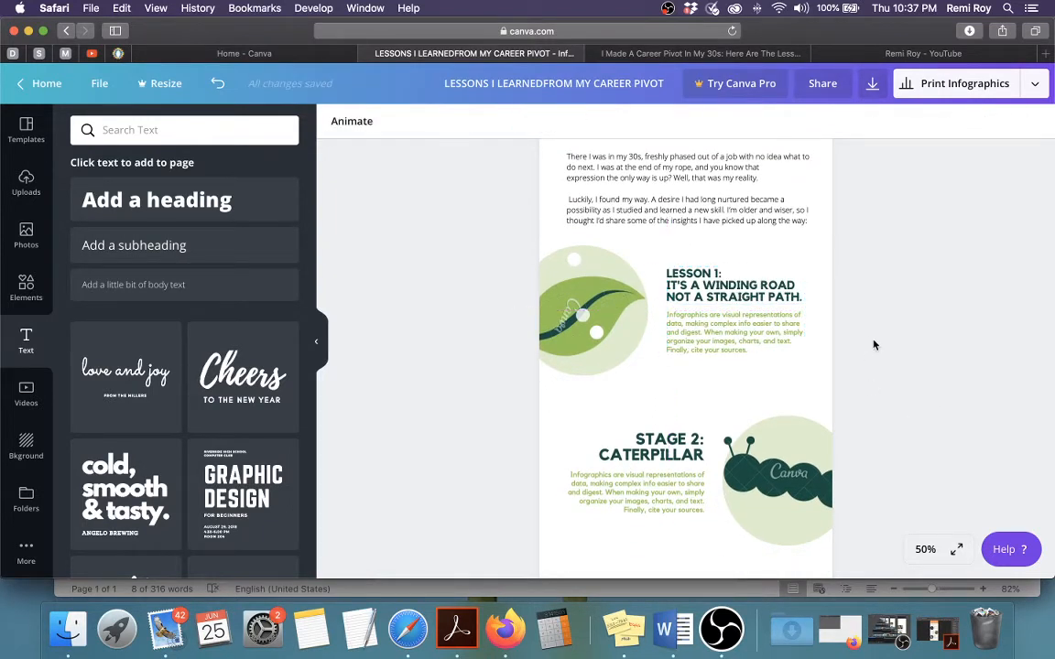
Step: Replace the Lesson 1 placeholder paragraph with the "My idea of climbing a career ladder" paragraph copied from the Word document
{"action": "left_click", "coordinate": [732, 311]}
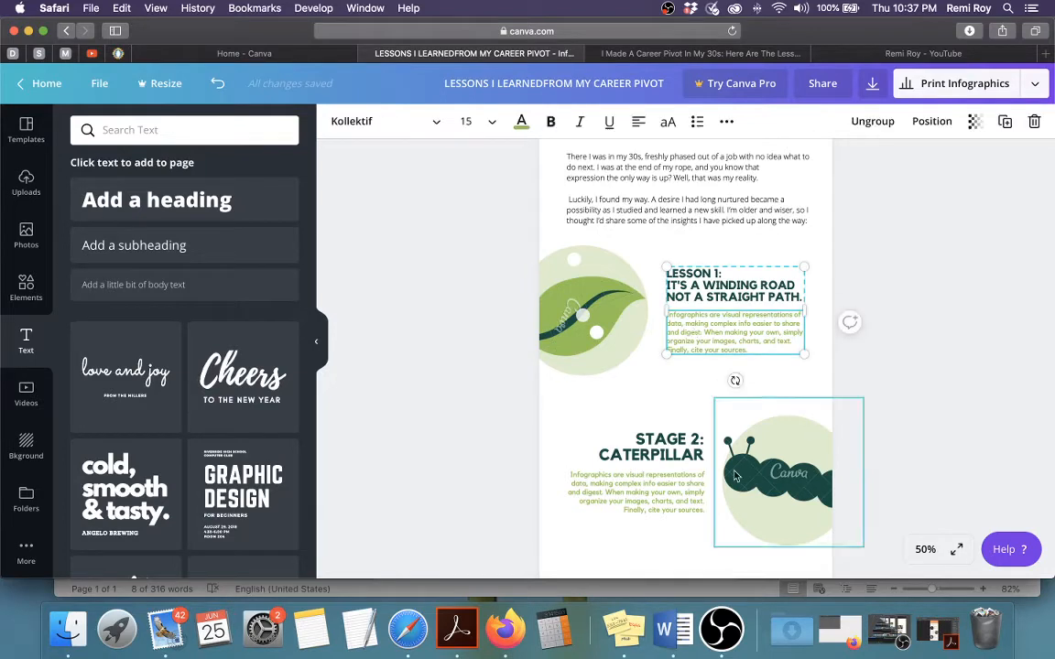
{"action": "left_click", "coordinate": [660, 645]}
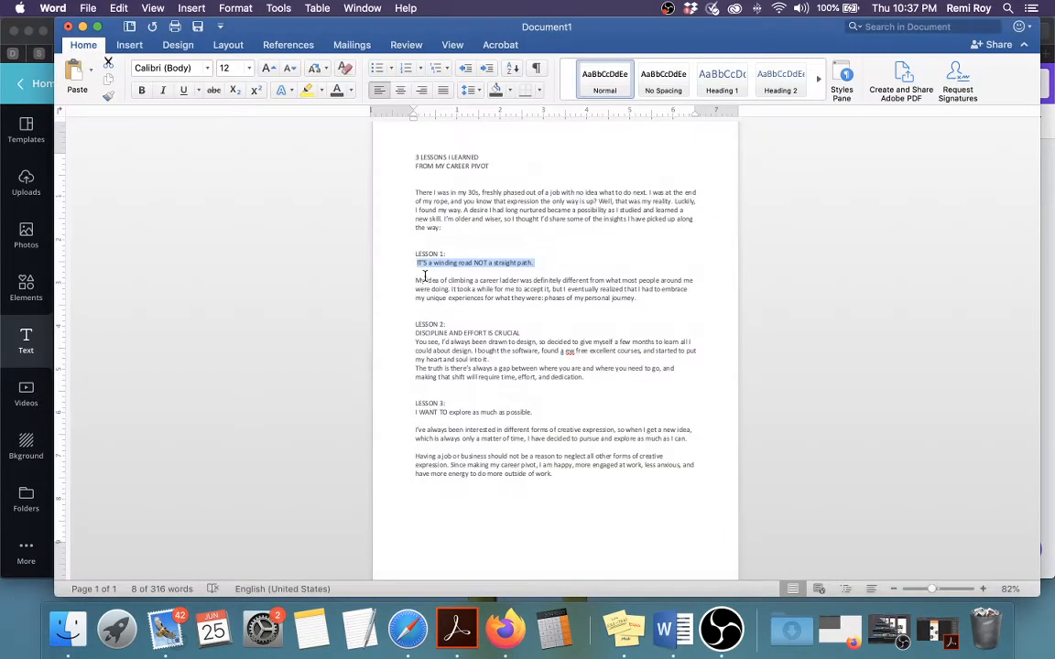
{"action": "left_click_drag", "start_coordinate": [414, 281], "coordinate": [629, 298]}
{"action": "key", "text": "super+c"}
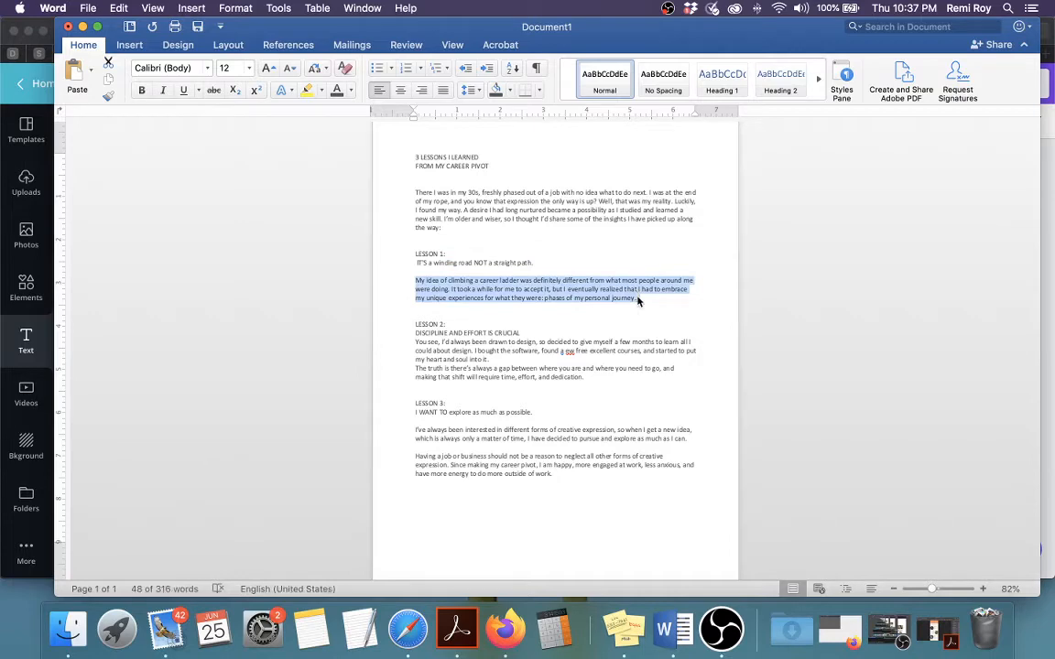
{"action": "key", "text": "super+Tab"}
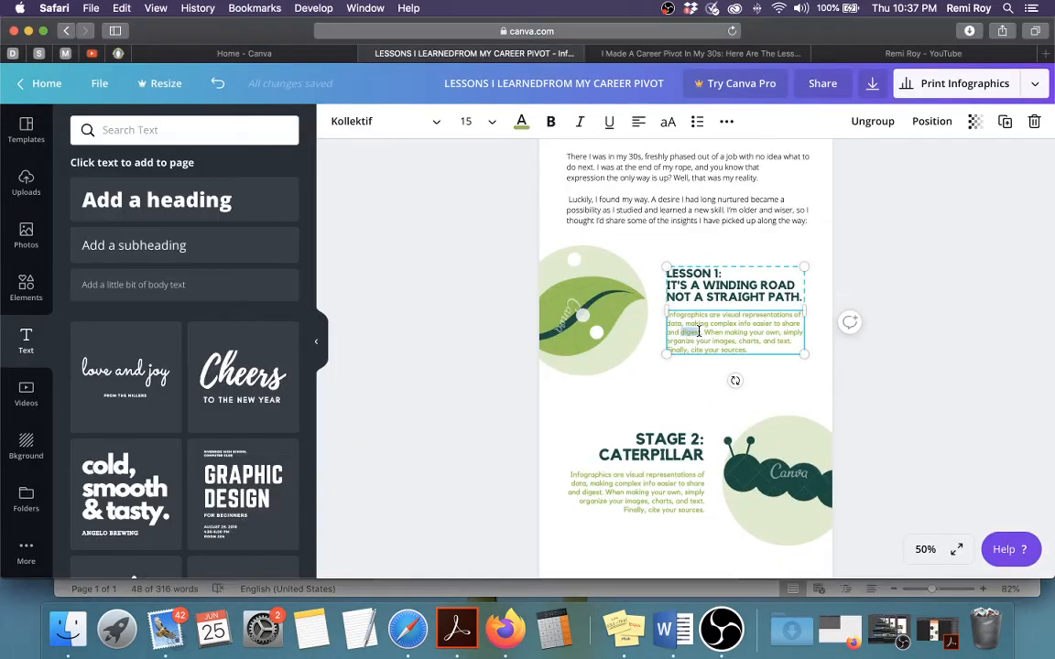
{"action": "key", "text": "super+a"}
{"action": "key", "text": "super+v"}
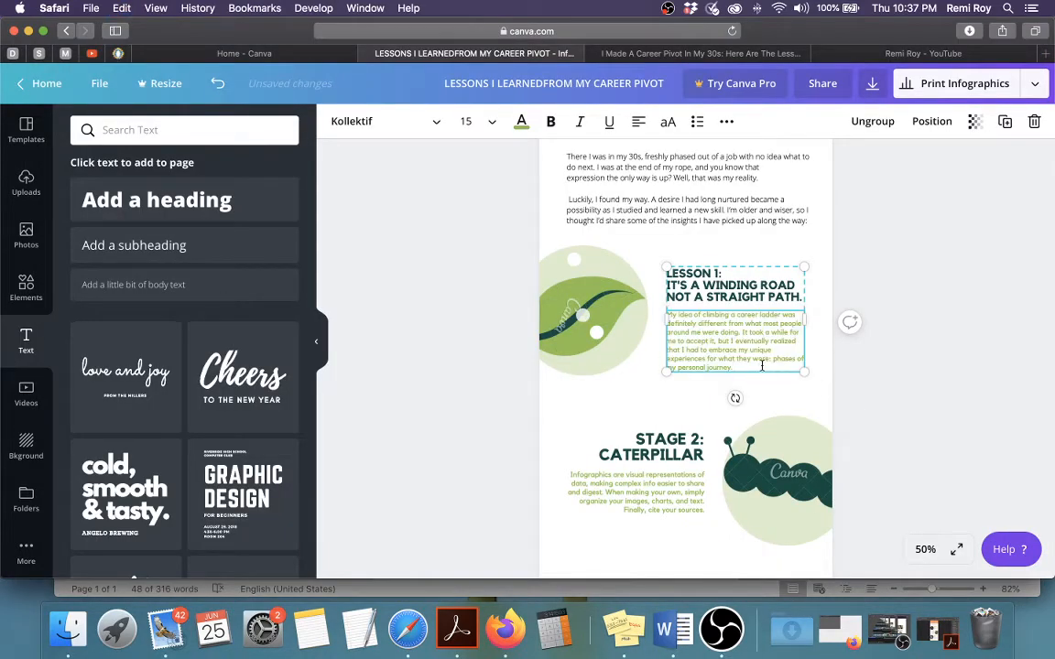
{"action": "left_click", "coordinate": [667, 359]}
{"action": "key", "text": "BackSpace"}
{"action": "left_click", "coordinate": [828, 370]}
{"action": "left_click", "coordinate": [741, 366]}
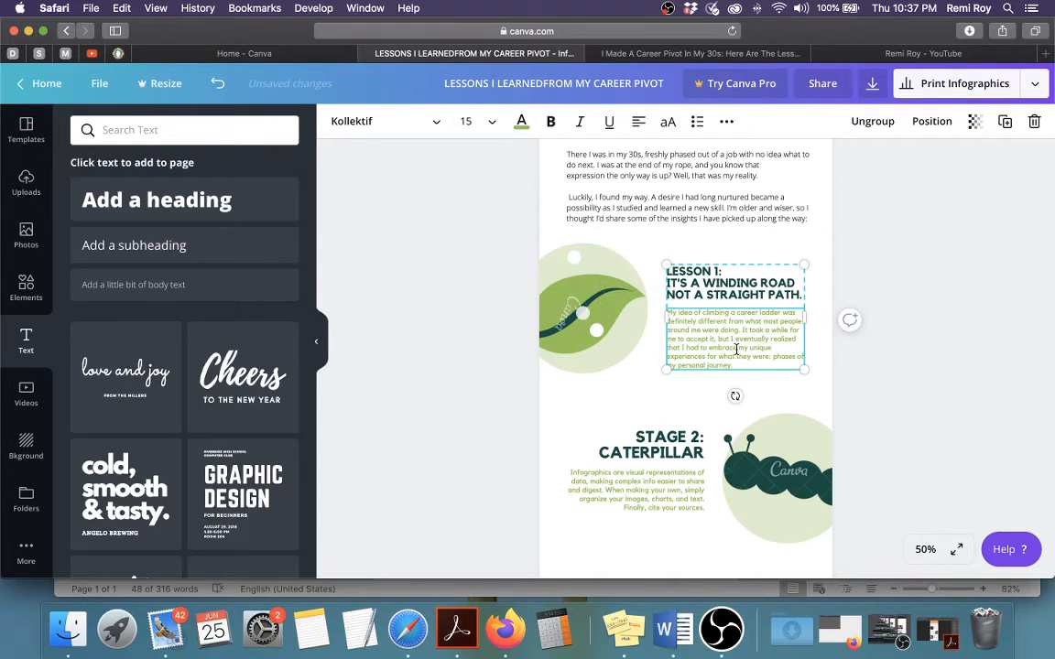
Step: Change the text color of the Lesson 1 body paragraph to dark gray
{"action": "triple_click", "coordinate": [722, 352]}
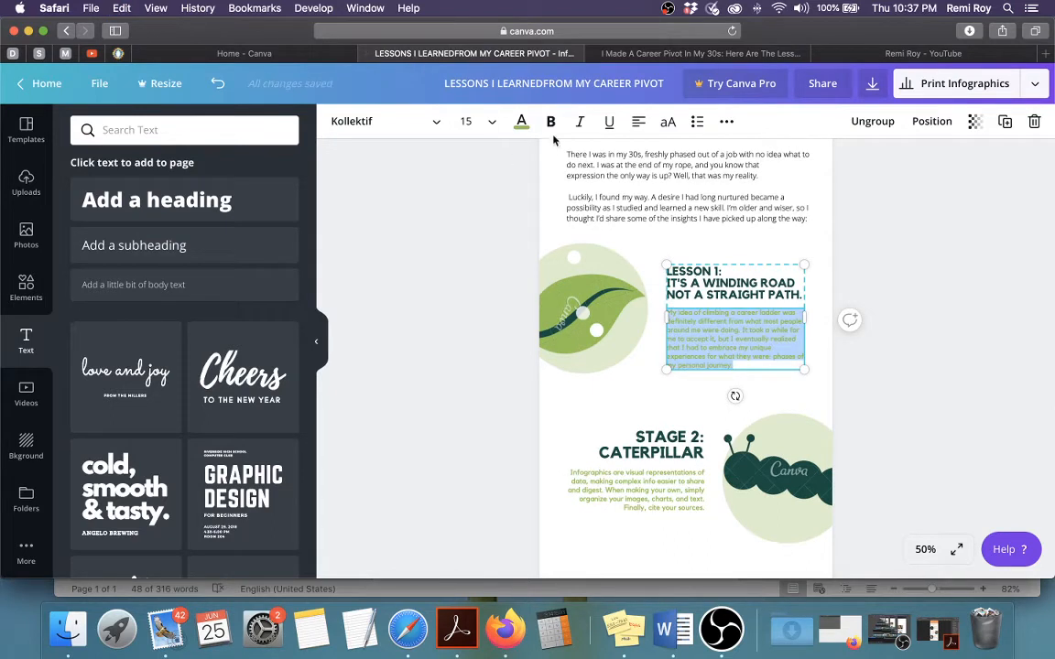
{"action": "left_click", "coordinate": [521, 122]}
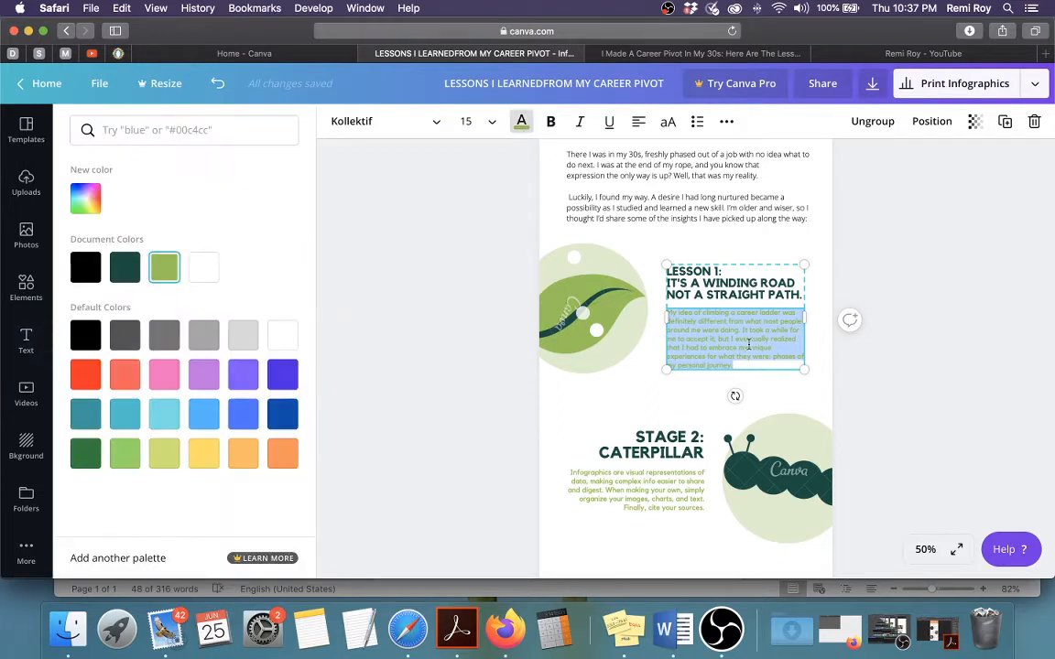
{"action": "left_click", "coordinate": [125, 336]}
{"action": "key", "text": "Escape"}
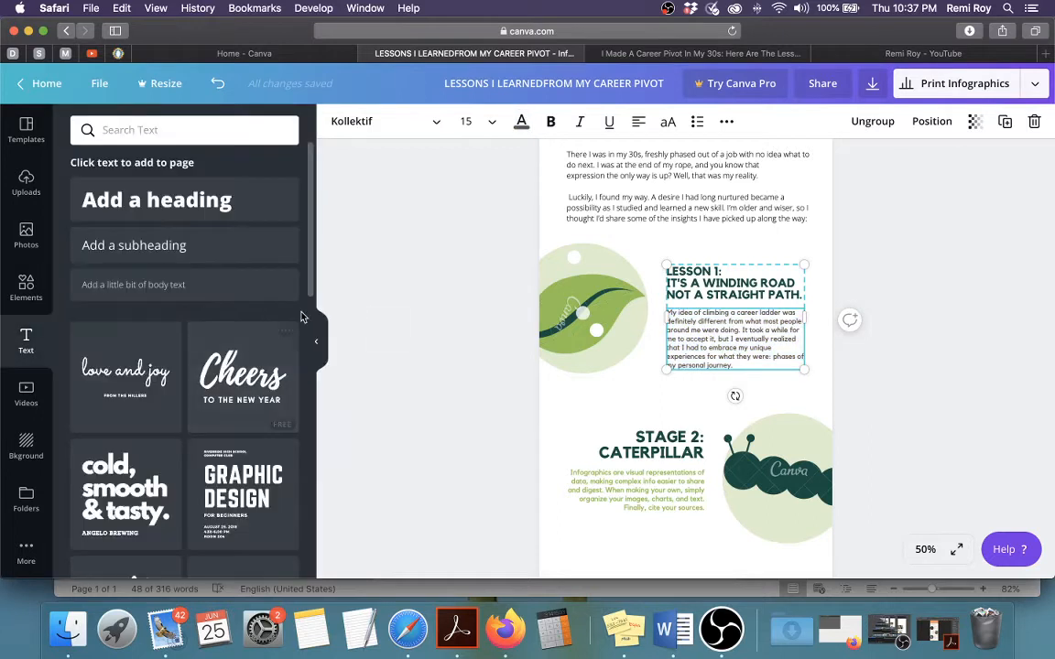
Step: Set the font of the Lesson 1 body paragraph to Open Sans Light
{"action": "double_click", "coordinate": [698, 340]}
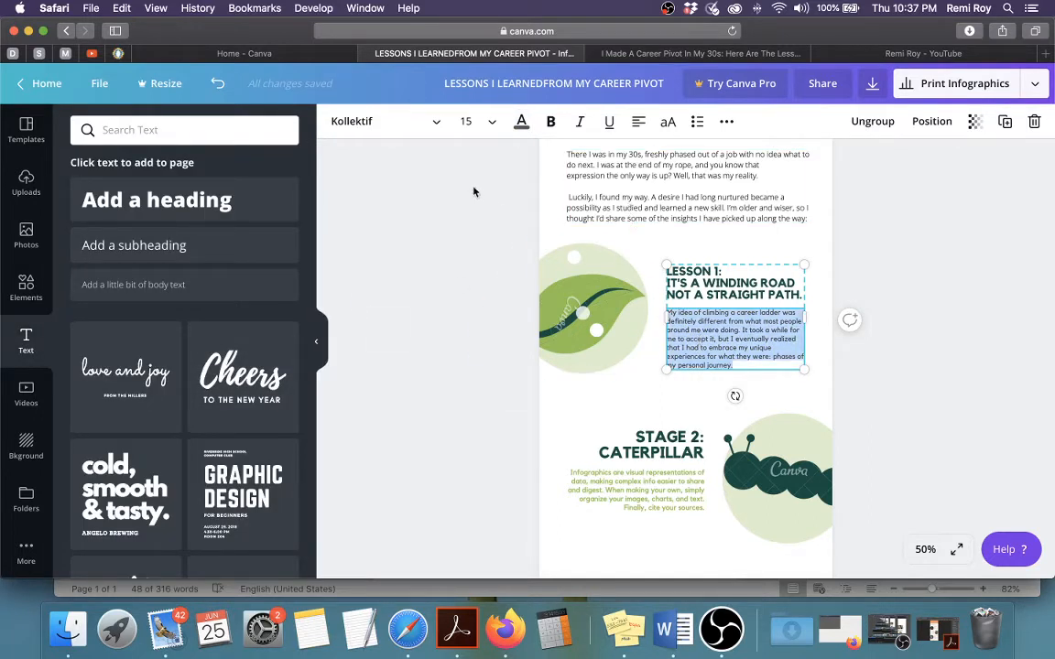
{"action": "left_click", "coordinate": [384, 121]}
{"action": "left_click", "coordinate": [141, 257]}
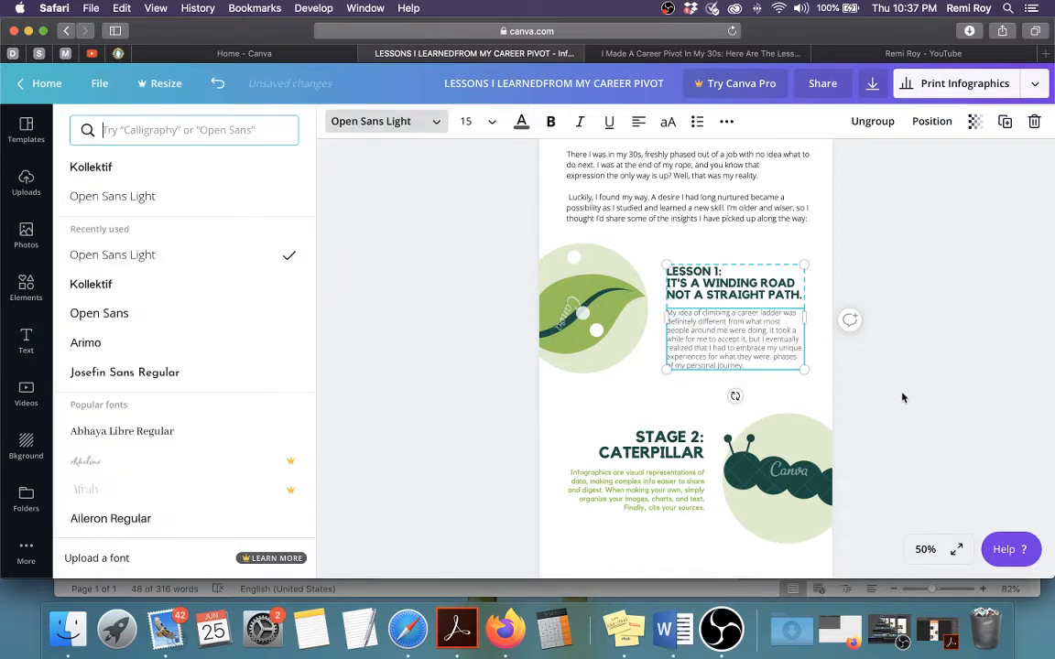
{"action": "left_click", "coordinate": [902, 398]}
Step: Change the introductory paragraph's text color to the same dark gray as the Lesson 1 body text
{"action": "scroll", "coordinate": [945, 408], "scroll_direction": "up", "scroll_amount": 3}
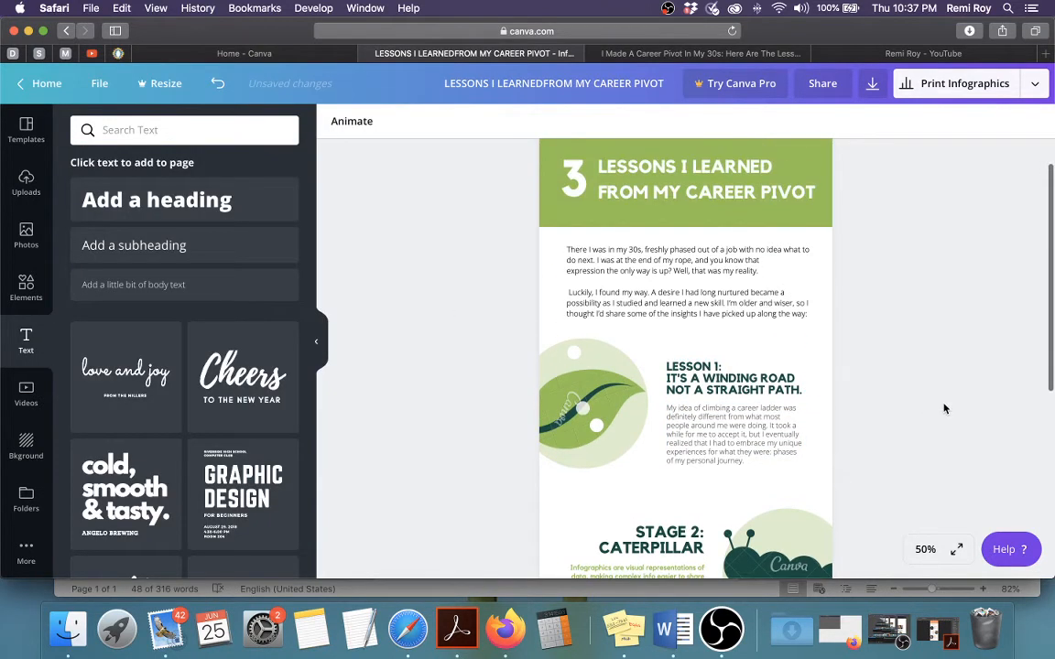
{"action": "scroll", "coordinate": [945, 408], "scroll_direction": "down", "scroll_amount": 1}
{"action": "left_click", "coordinate": [689, 289]}
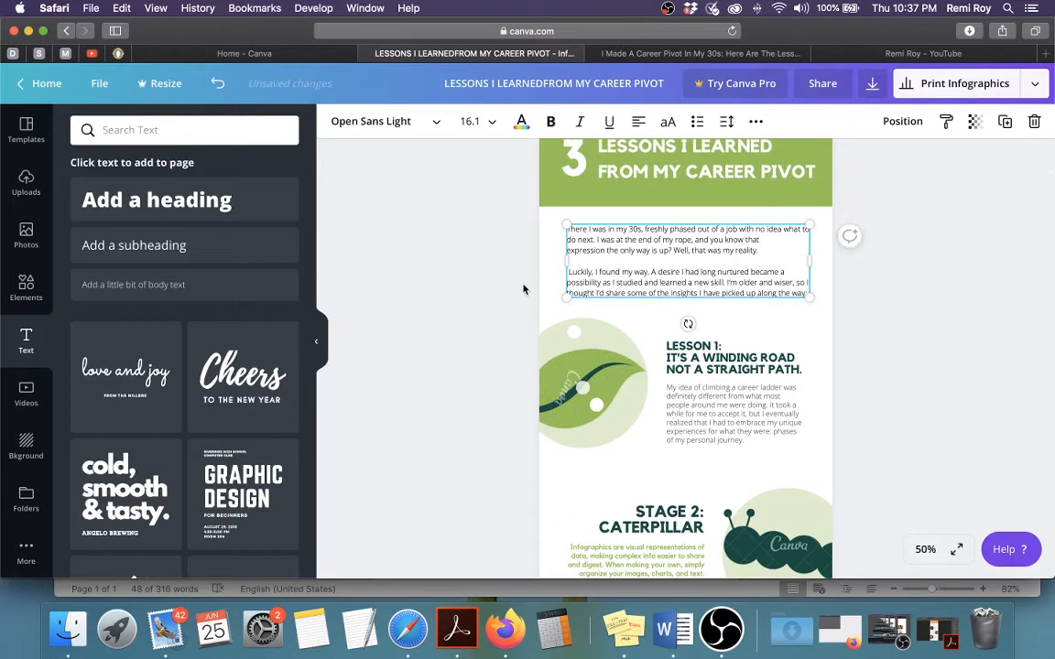
{"action": "left_click", "coordinate": [521, 121]}
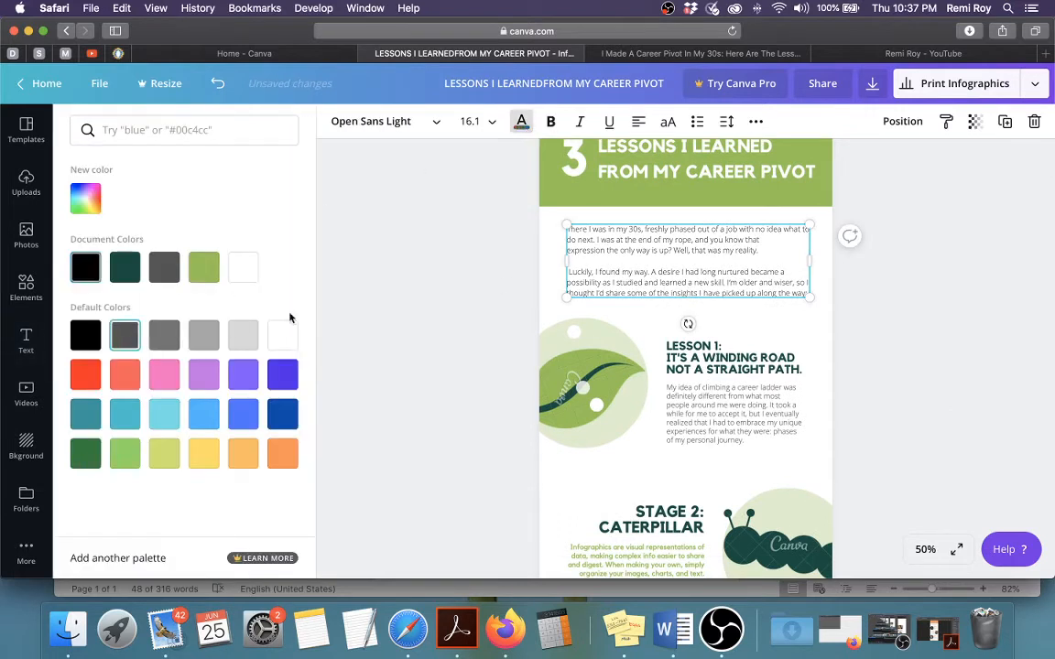
{"action": "left_click", "coordinate": [813, 338]}
Step: Check the Lesson 2 title in the Word document and change "STAGE" to "LESSON" in the infographic's caterpillar section heading
{"action": "scroll", "coordinate": [916, 377], "scroll_direction": "down", "scroll_amount": 3}
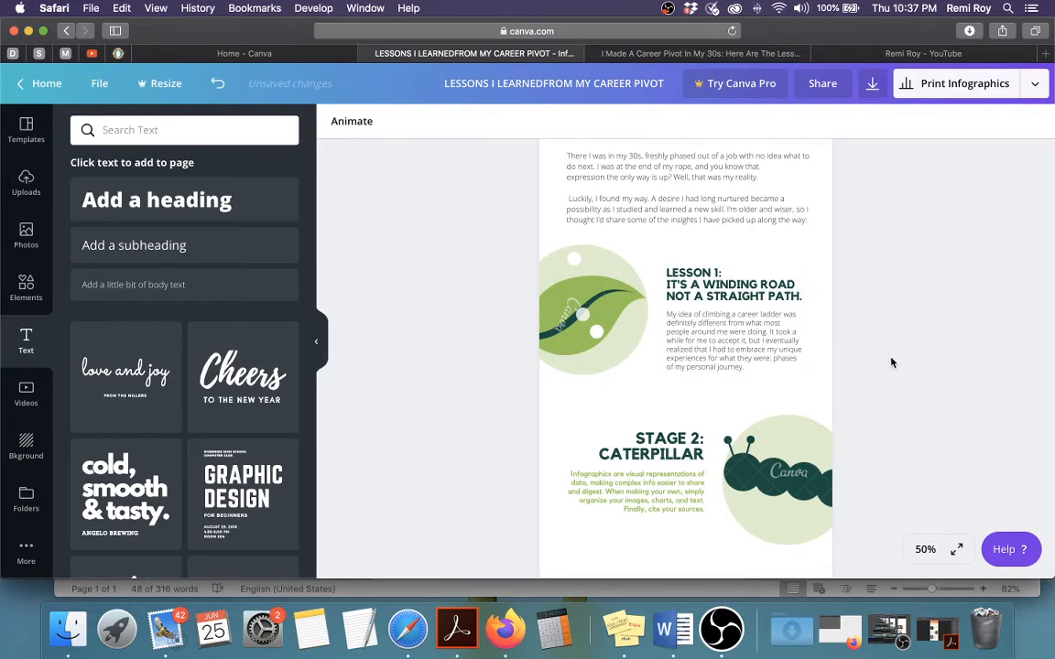
{"action": "scroll", "coordinate": [650, 458], "scroll_direction": "down", "scroll_amount": 3}
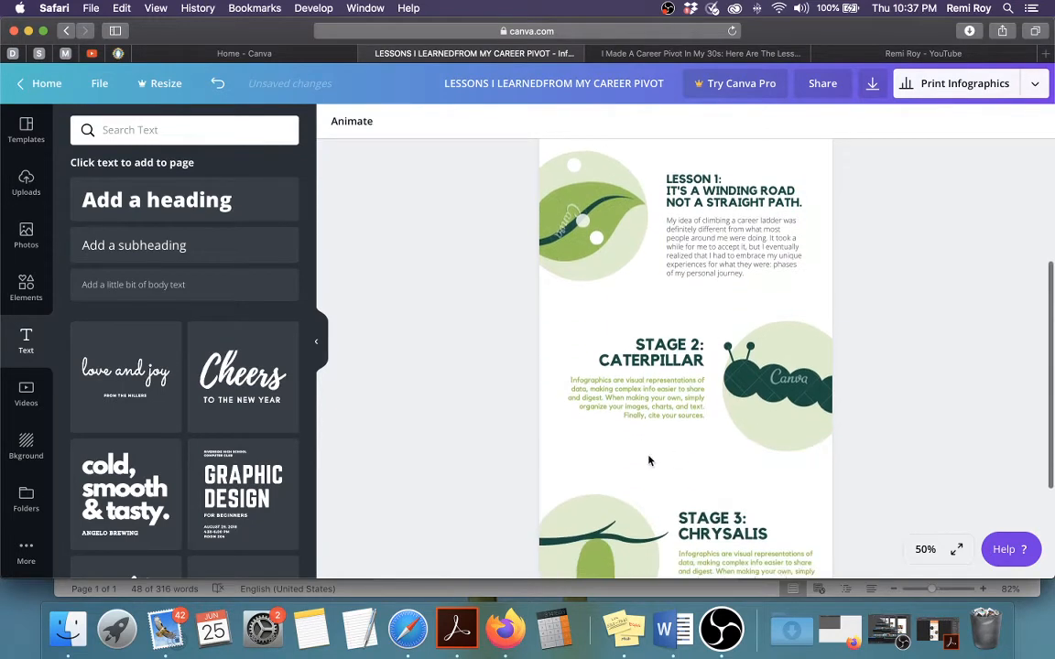
{"action": "left_click", "coordinate": [673, 630]}
{"action": "left_click_drag", "start_coordinate": [455, 327], "coordinate": [415, 323]}
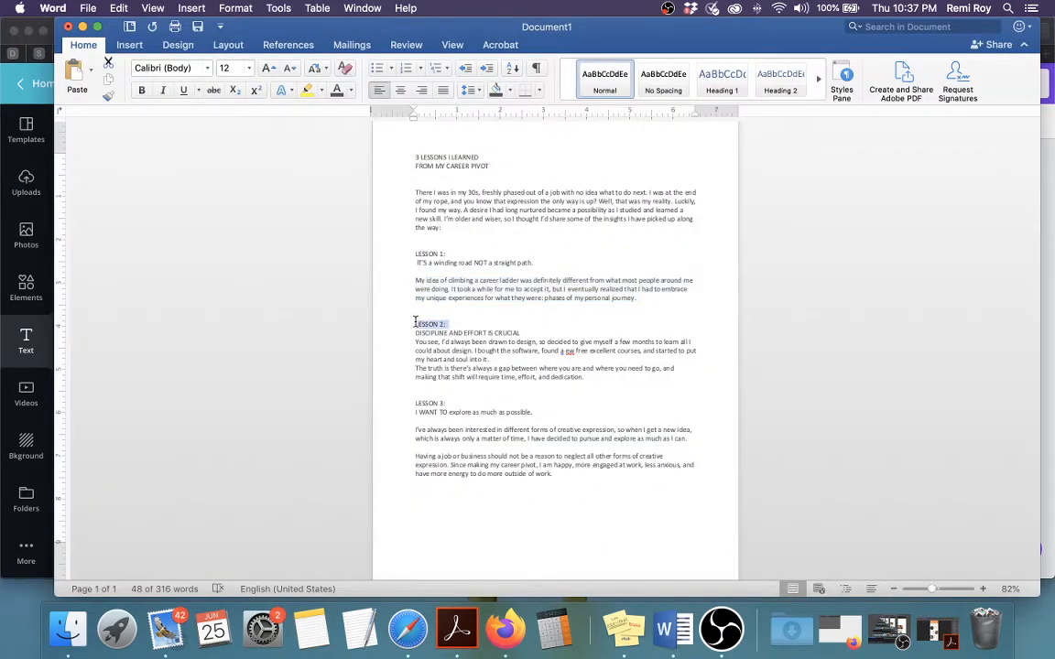
{"action": "key", "text": "super+c"}
{"action": "key", "text": "super+Tab"}
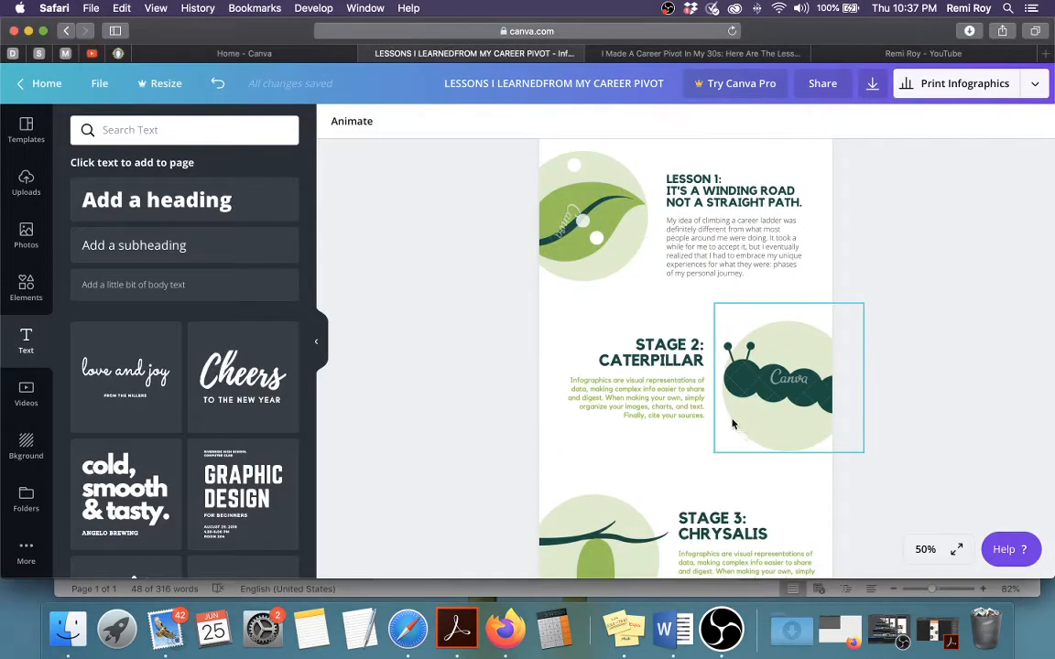
{"action": "left_click", "coordinate": [666, 346]}
{"action": "left_click", "coordinate": [685, 345]}
{"action": "left_click_drag", "start_coordinate": [683, 345], "coordinate": [631, 343]}
{"action": "type", "text": "LESSON"}
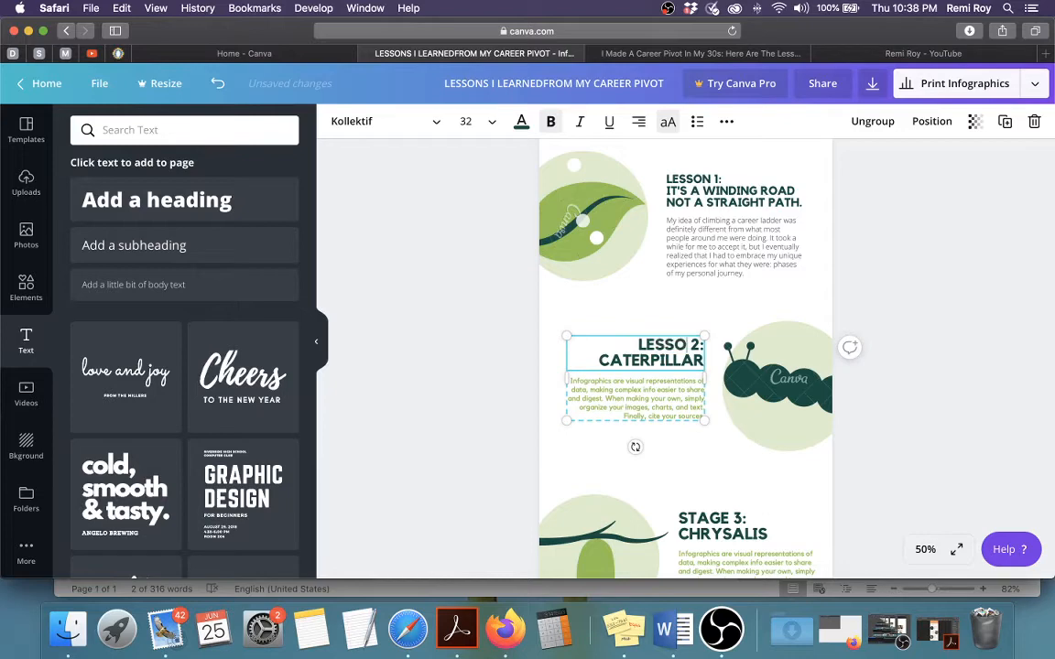
Step: Replace "CATERPILLAR" in the Lesson 2 heading with "DISCIPLINE AND EFFORT IS CRUCIAL" copied from the Word document
{"action": "left_click", "coordinate": [664, 629]}
{"action": "left_click_drag", "start_coordinate": [522, 333], "coordinate": [413, 334]}
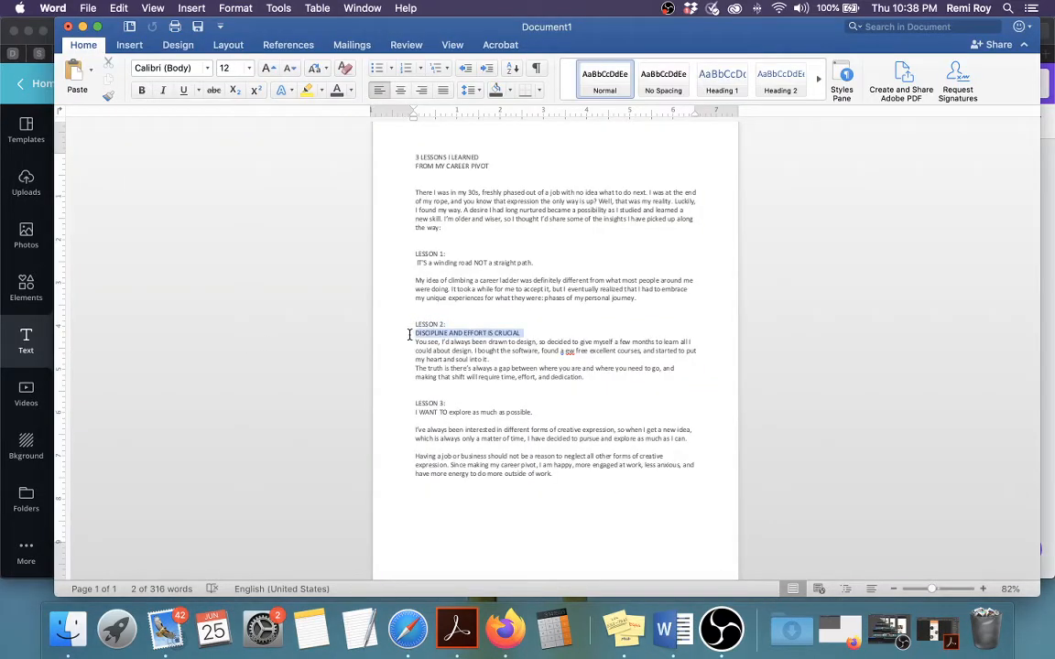
{"action": "left_click", "coordinate": [43, 335]}
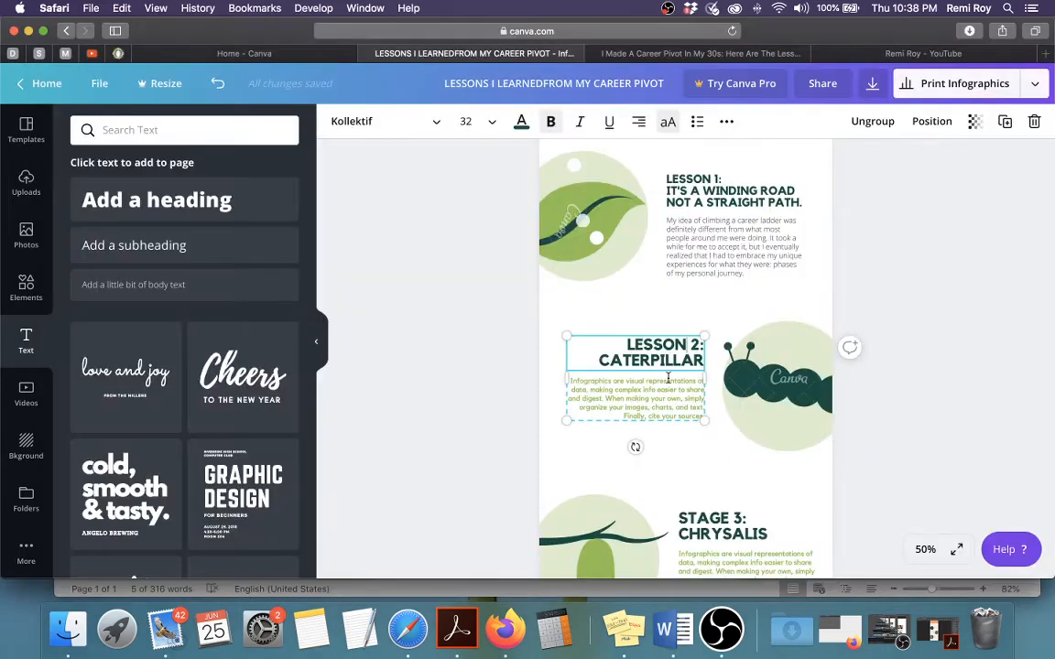
{"action": "left_click_drag", "start_coordinate": [596, 362], "coordinate": [706, 360]}
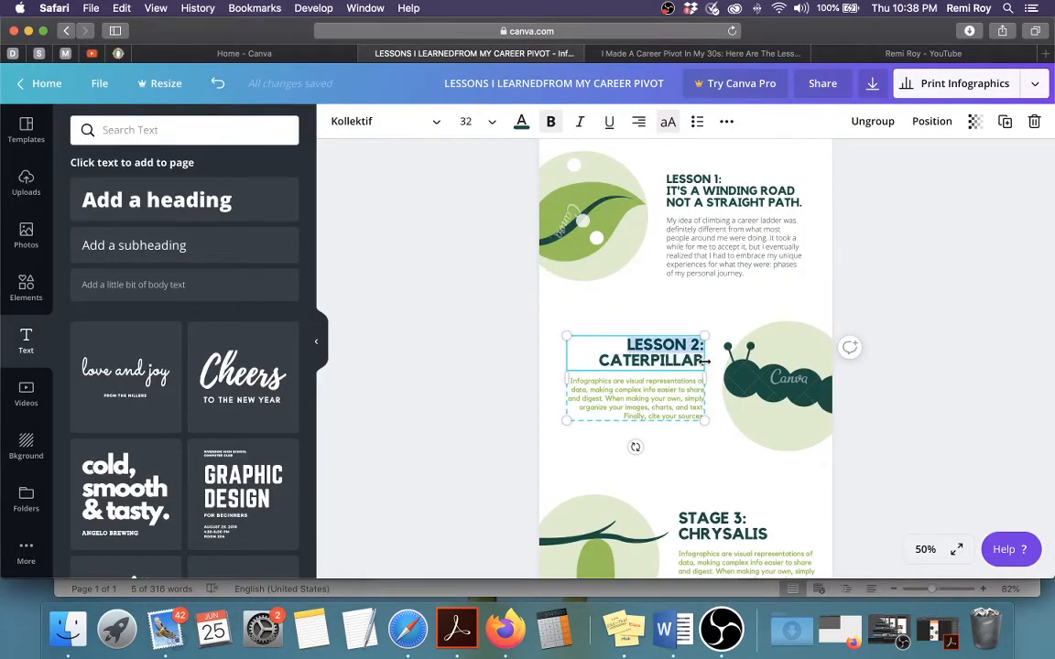
{"action": "left_click_drag", "start_coordinate": [599, 362], "coordinate": [704, 365]}
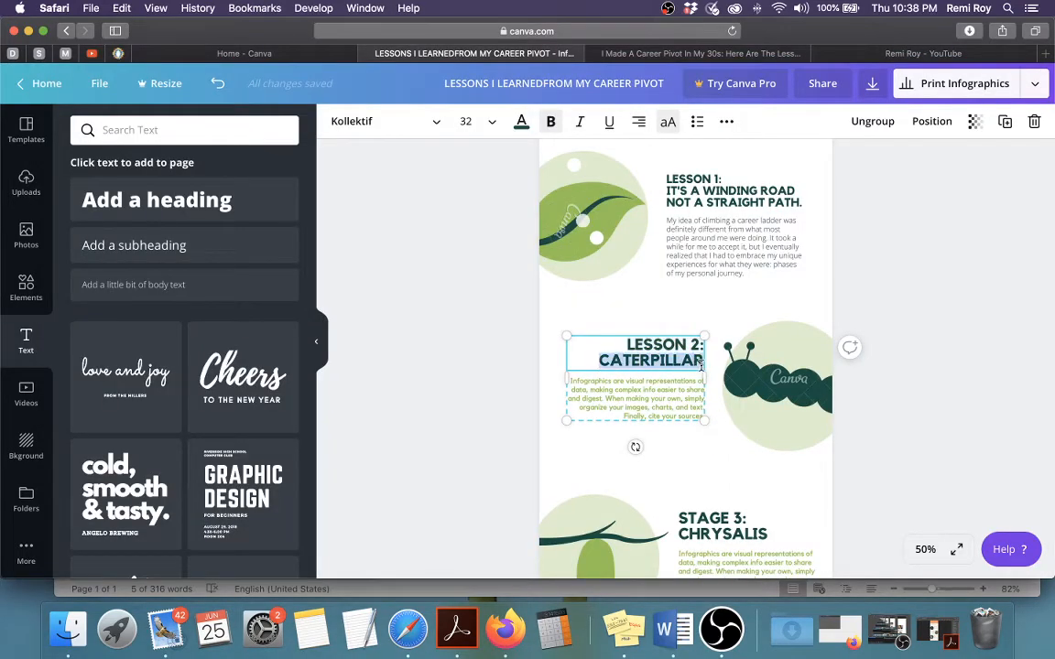
{"action": "key", "text": "super+v"}
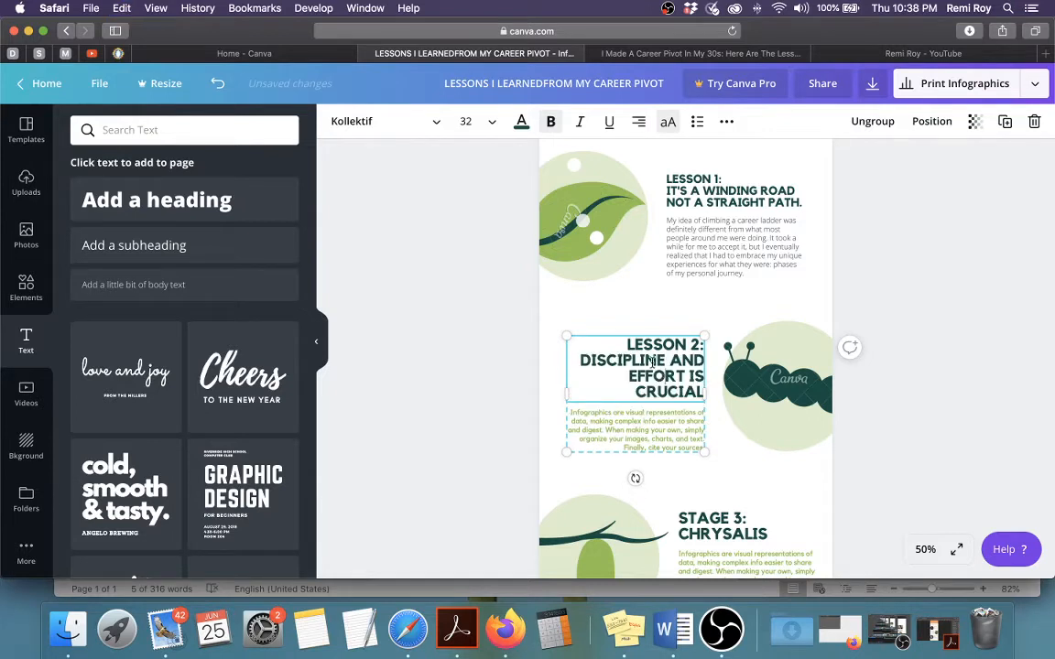
Step: Check the Lesson 1 heading's font size and set the Lesson 2 heading to the same size, 24
{"action": "left_click", "coordinate": [705, 195]}
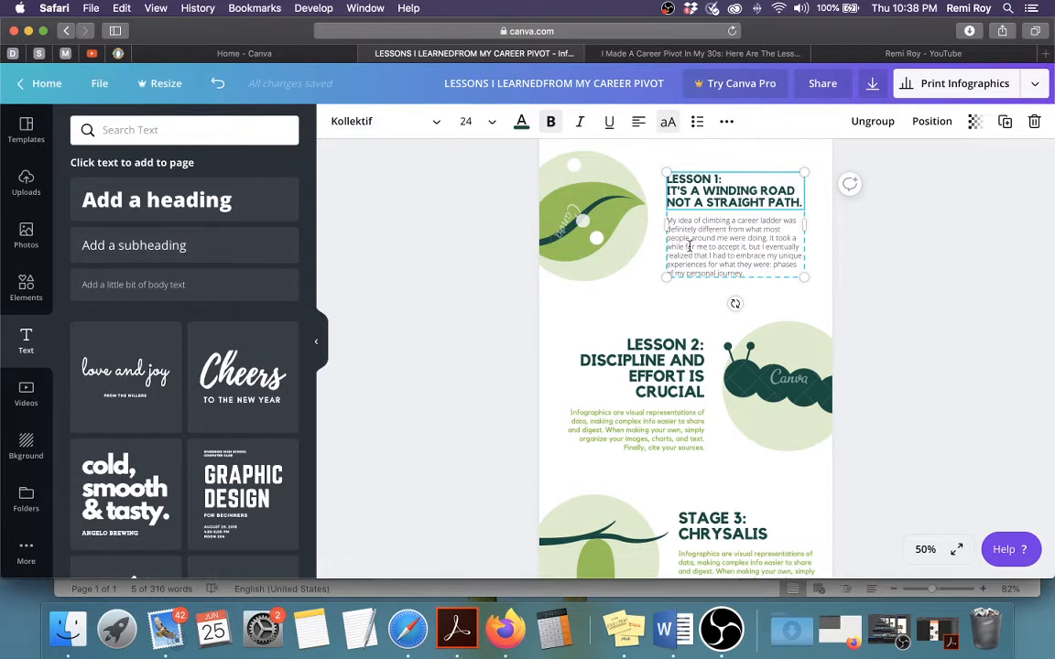
{"action": "left_click", "coordinate": [619, 341]}
{"action": "left_click_drag", "start_coordinate": [620, 341], "coordinate": [702, 394]}
{"action": "double_click", "coordinate": [641, 346]}
{"action": "left_click", "coordinate": [492, 122]}
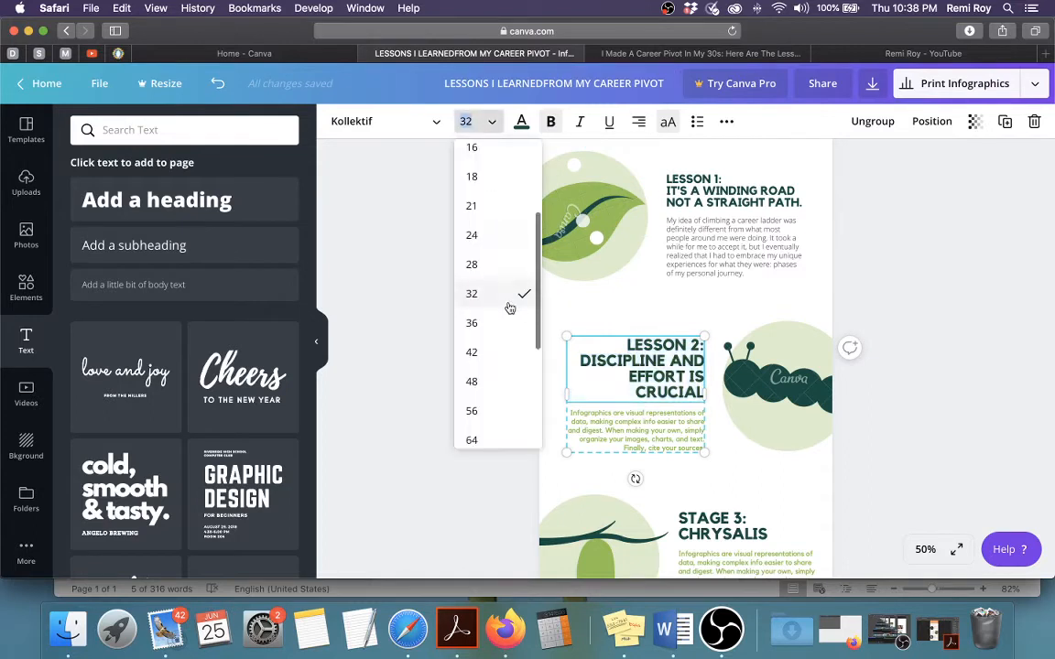
{"action": "left_click", "coordinate": [488, 236]}
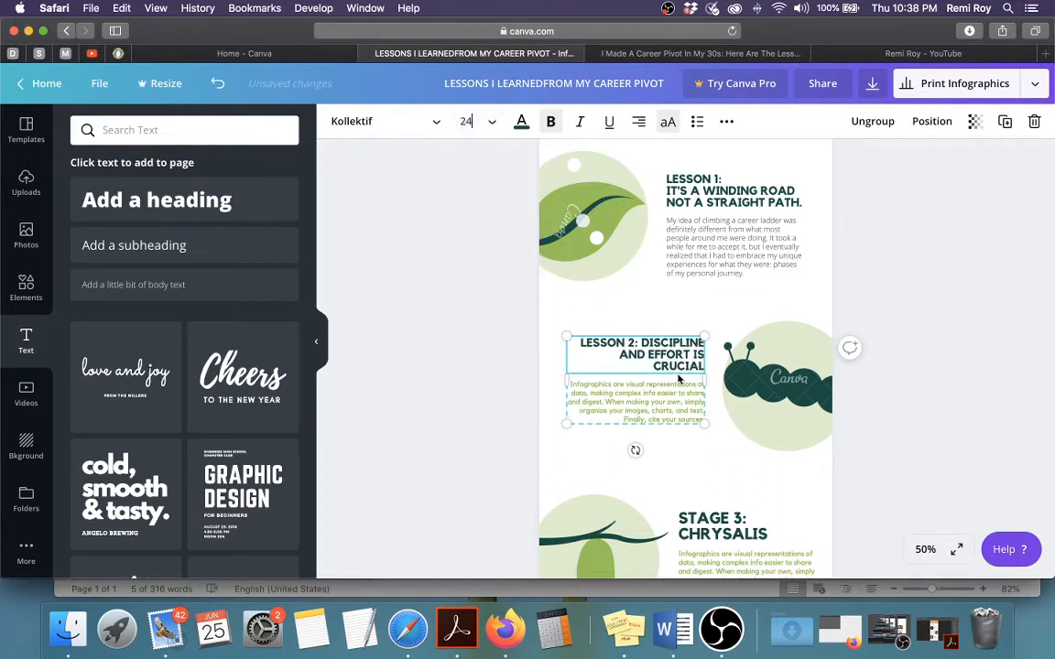
Step: Break the Lesson 2 heading into three lines: "LESSON 2:", "DISCIPLINE AND" and "EFFORT IS CRUCIAL"
{"action": "left_click", "coordinate": [642, 343]}
{"action": "key", "text": "Return"}
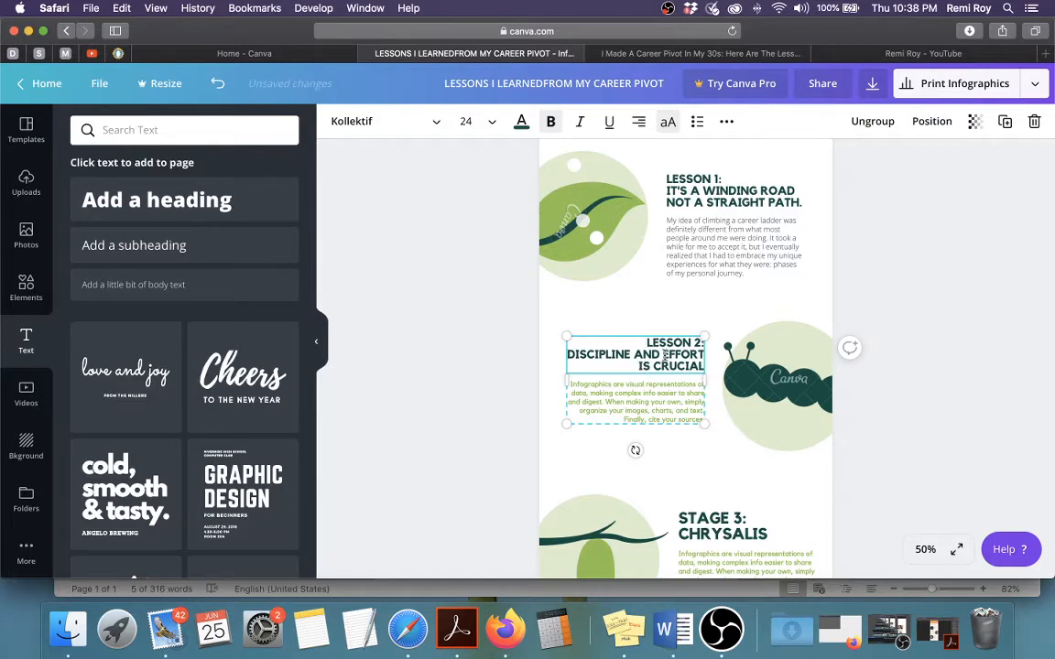
{"action": "left_click", "coordinate": [663, 354]}
{"action": "key", "text": "Return"}
{"action": "left_click", "coordinate": [945, 432]}
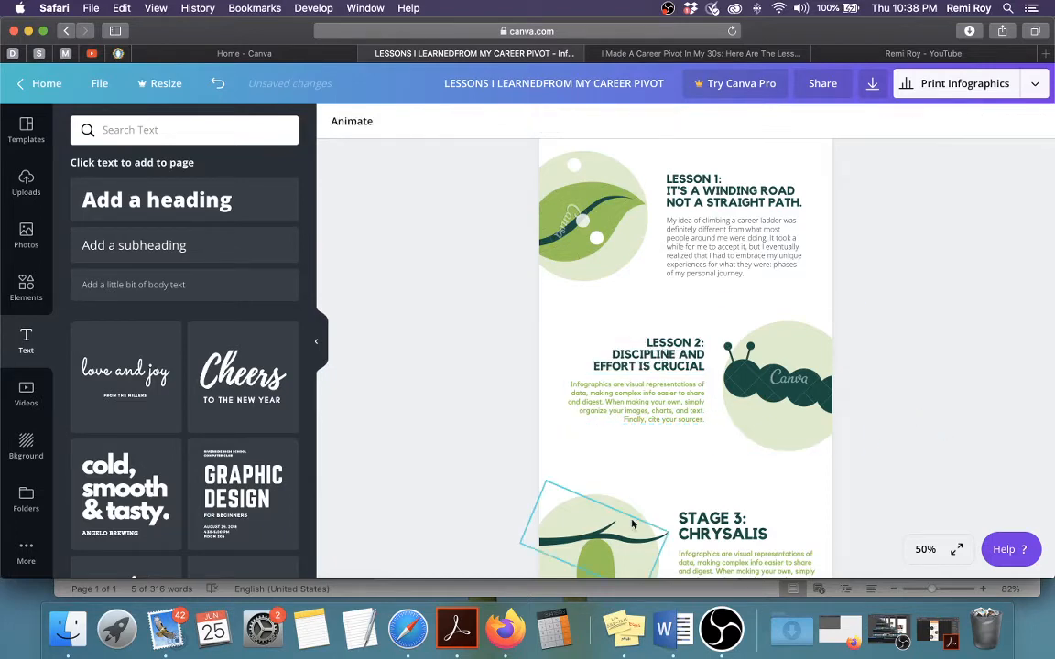
Step: Replace the Lesson 2 placeholder paragraph with the Lesson 2 body text copied from the Word document
{"action": "left_click", "coordinate": [663, 630]}
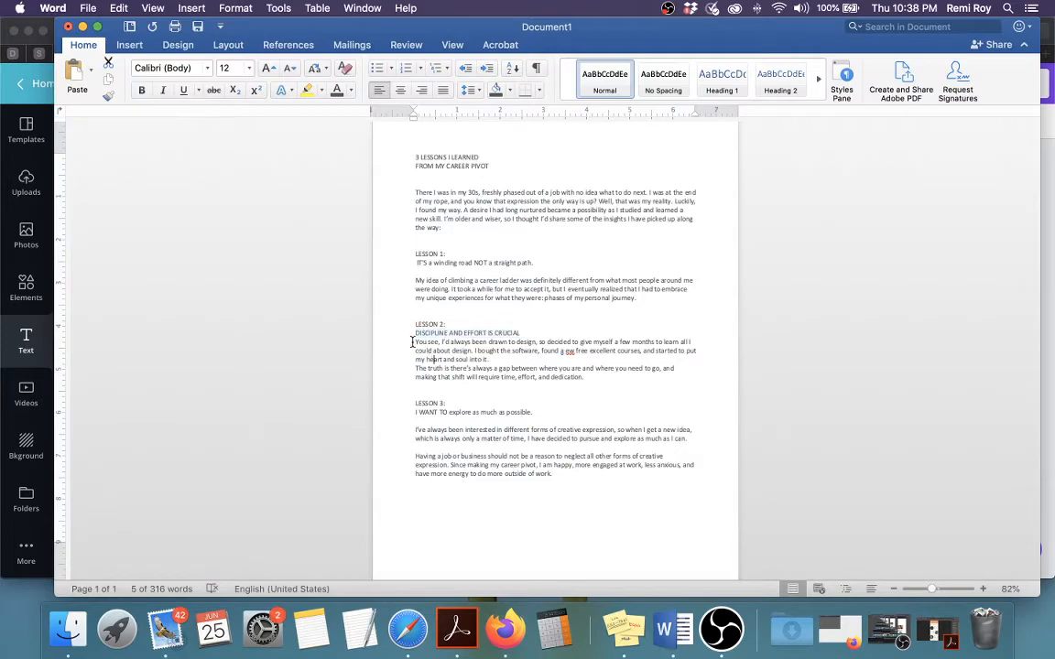
{"action": "left_click_drag", "start_coordinate": [414, 343], "coordinate": [583, 377]}
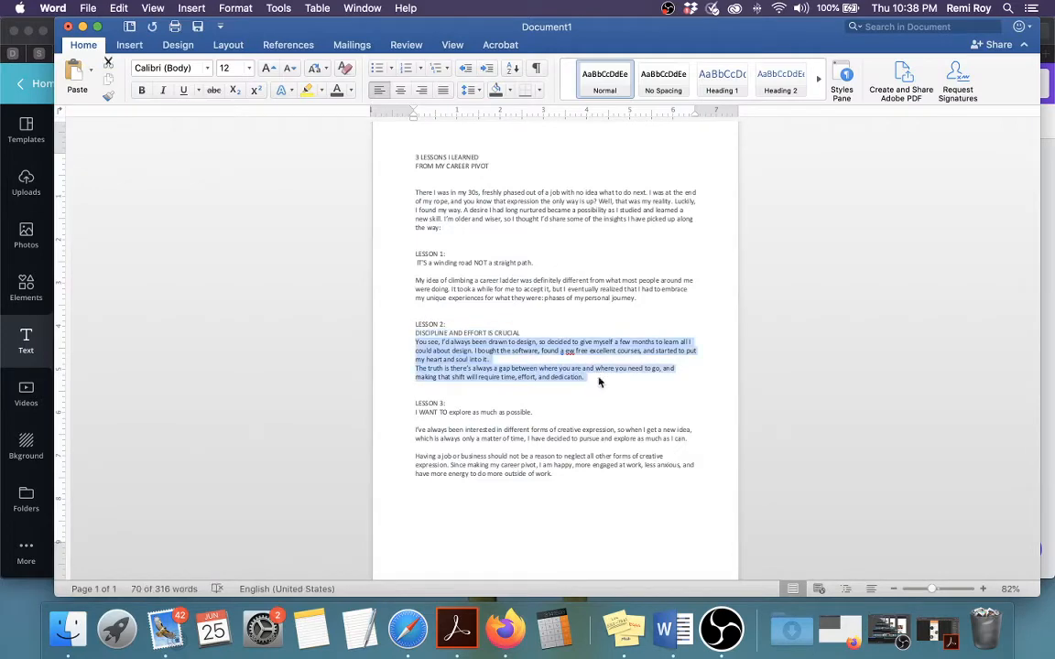
{"action": "key", "text": "super+c"}
{"action": "key", "text": "super+Tab"}
{"action": "left_click", "coordinate": [648, 413]}
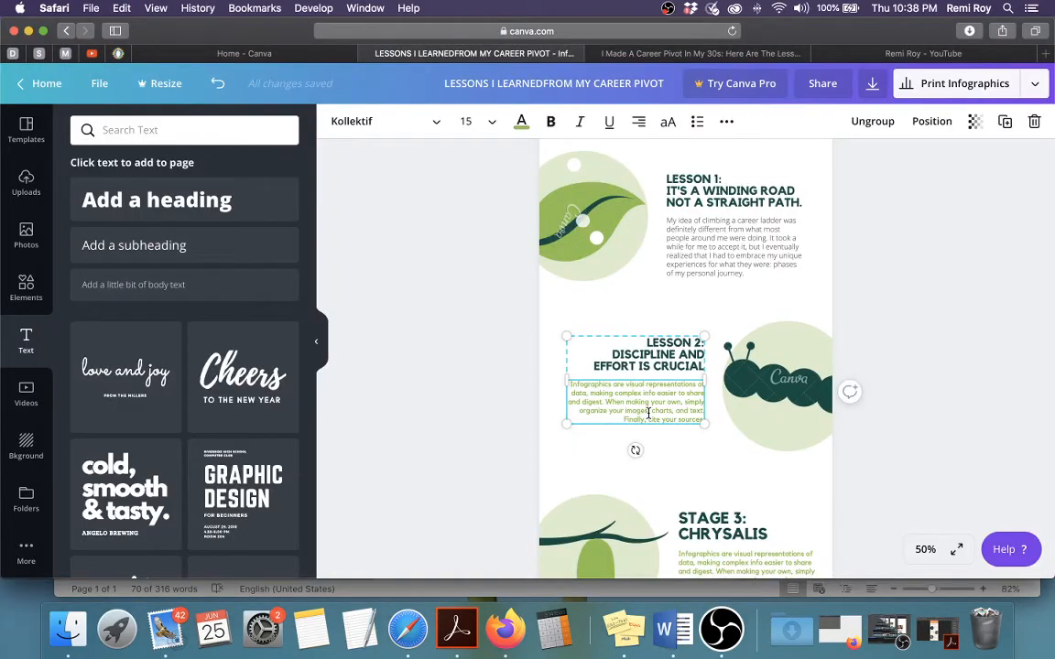
{"action": "double_click", "coordinate": [635, 396]}
{"action": "key", "text": "super+v"}
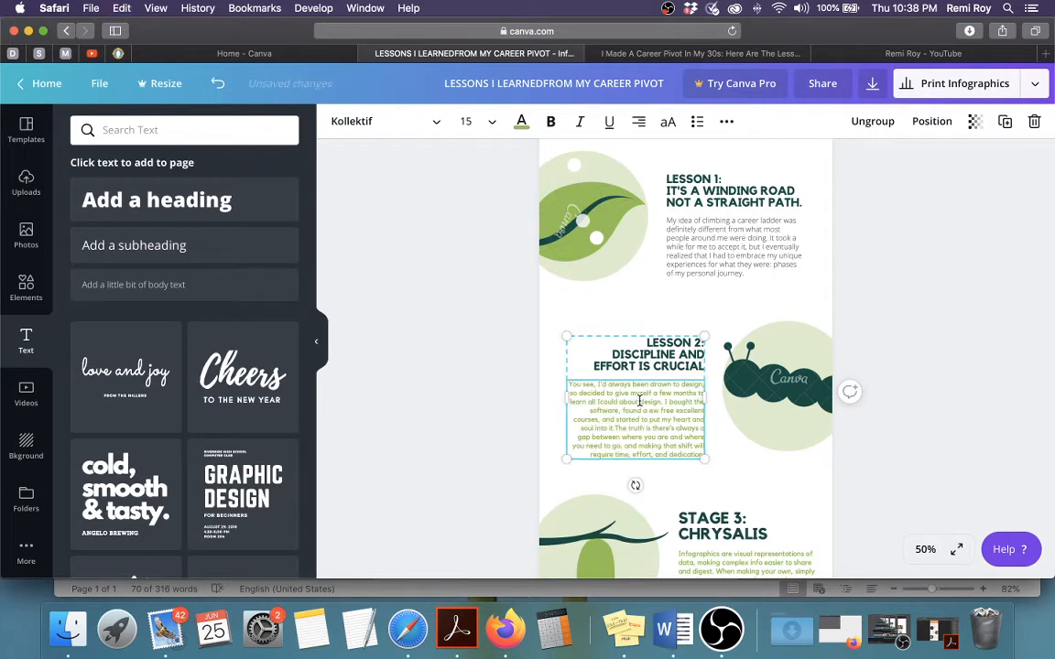
Step: Set the Lesson 2 body text to Open Sans Light in the same dark gray as the Lesson 1 paragraph
{"action": "key", "text": "super+a"}
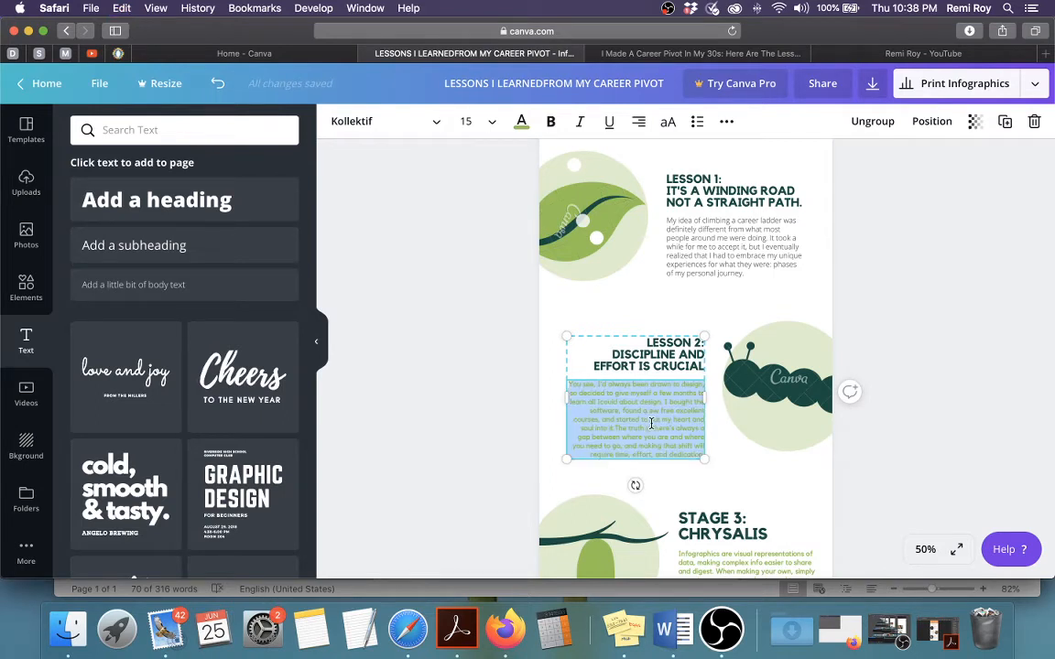
{"action": "left_click", "coordinate": [436, 122]}
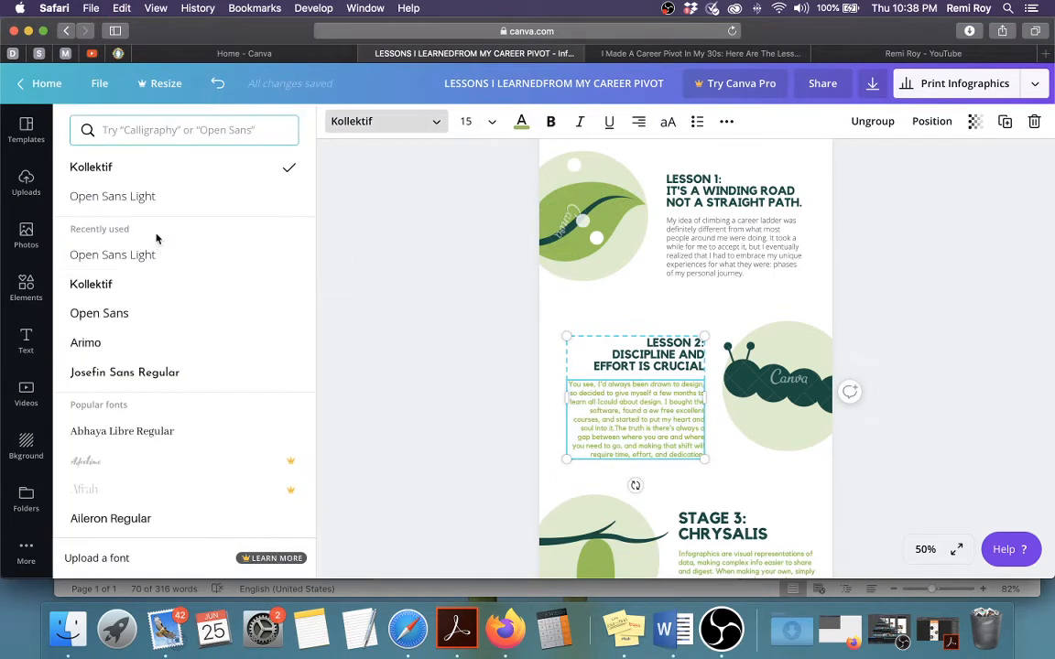
{"action": "left_click", "coordinate": [146, 197]}
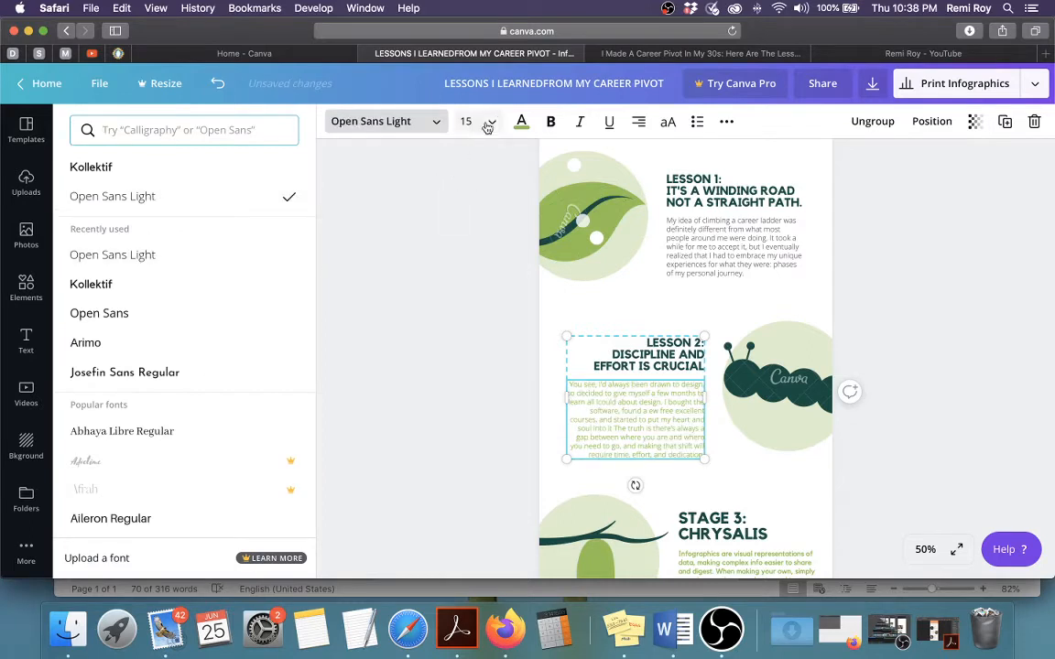
{"action": "left_click", "coordinate": [521, 122]}
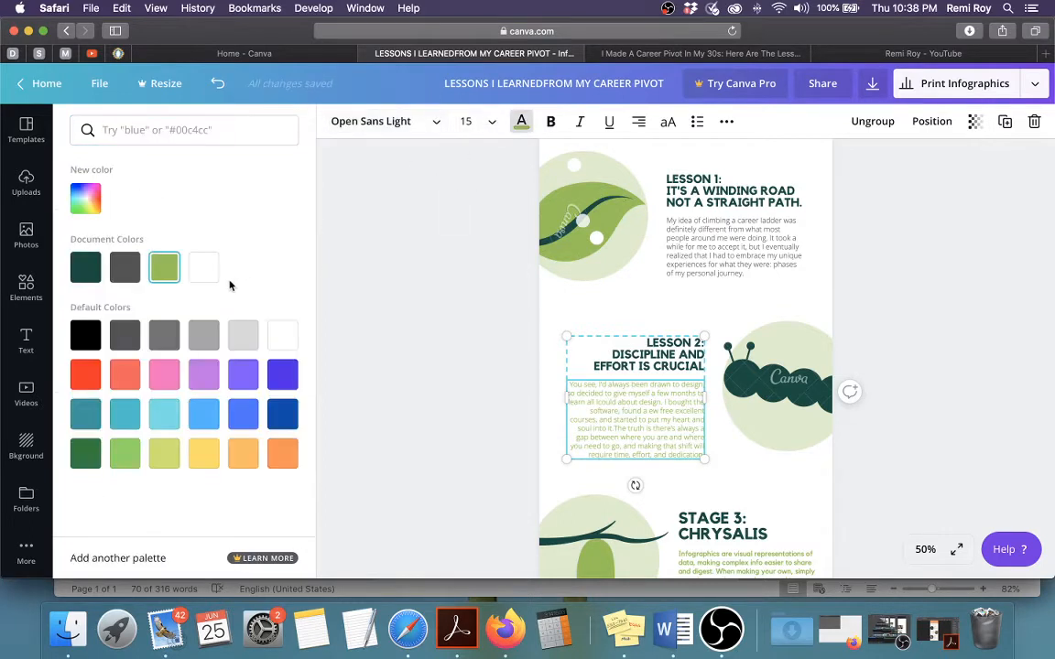
{"action": "left_click", "coordinate": [117, 338]}
{"action": "left_click", "coordinate": [795, 259]}
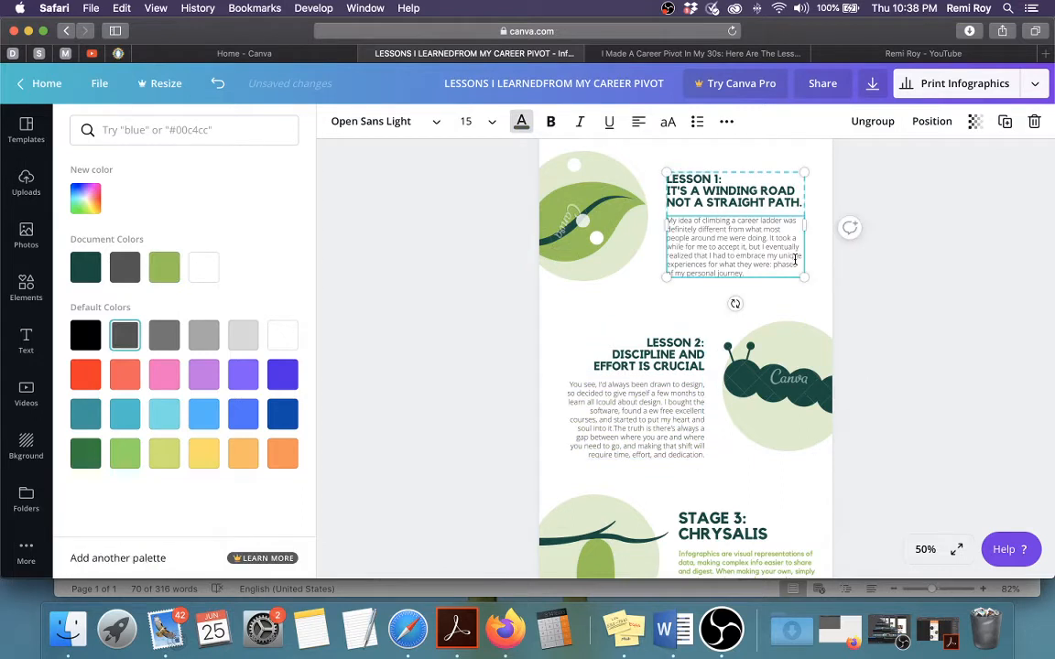
Step: Separate "The truth is there's always a gap" into its own paragraph after a blank line and slightly widen the Lesson 2 text box
{"action": "left_click", "coordinate": [629, 406]}
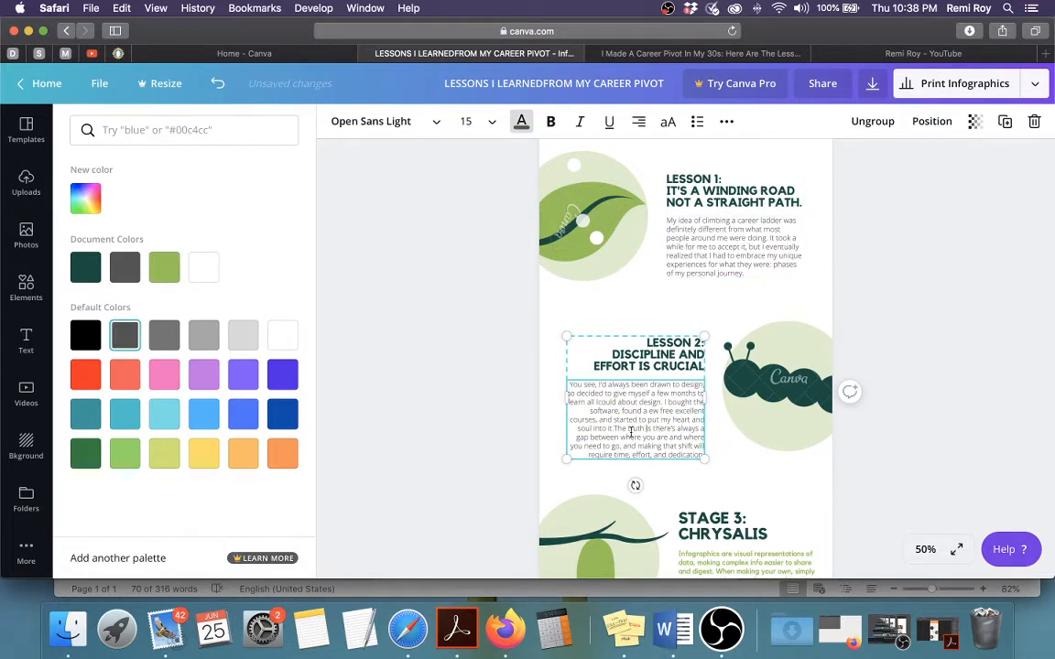
{"action": "left_click", "coordinate": [614, 428]}
{"action": "key", "text": "Return"}
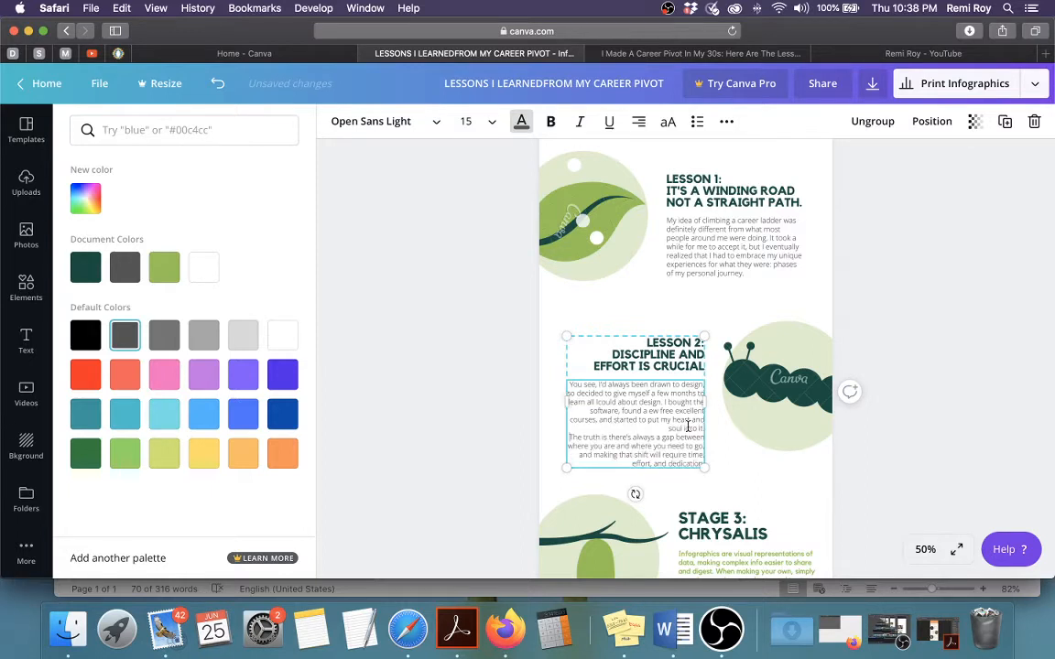
{"action": "left_click_drag", "start_coordinate": [562, 406], "coordinate": [559, 406]}
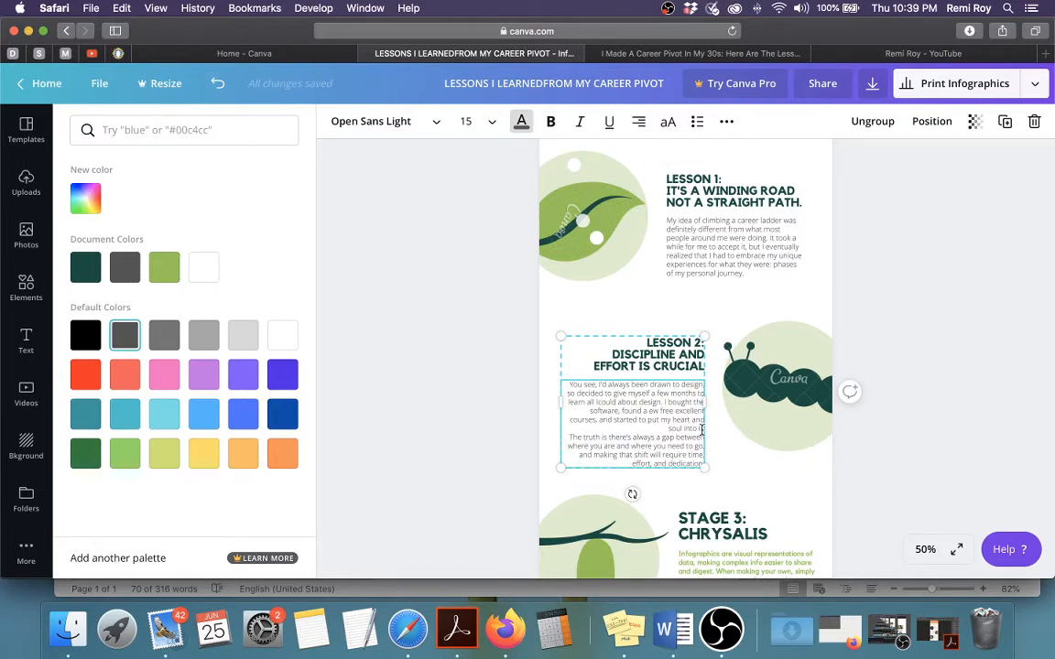
{"action": "key", "text": "Return"}
{"action": "left_click", "coordinate": [445, 279]}
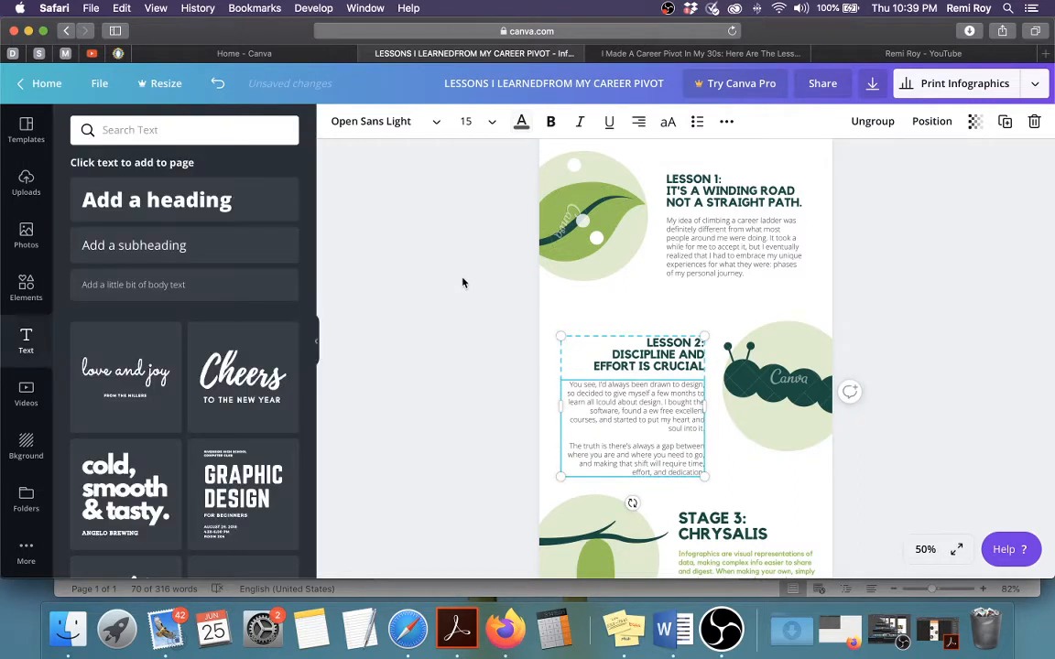
Step: Move the Lesson 2 heading and body text slightly up to leave more space above the chrysalis section
{"action": "scroll", "coordinate": [796, 302], "scroll_direction": "down", "scroll_amount": 2}
{"action": "left_click", "coordinate": [977, 357]}
{"action": "scroll", "coordinate": [977, 358], "scroll_direction": "down", "scroll_amount": 1}
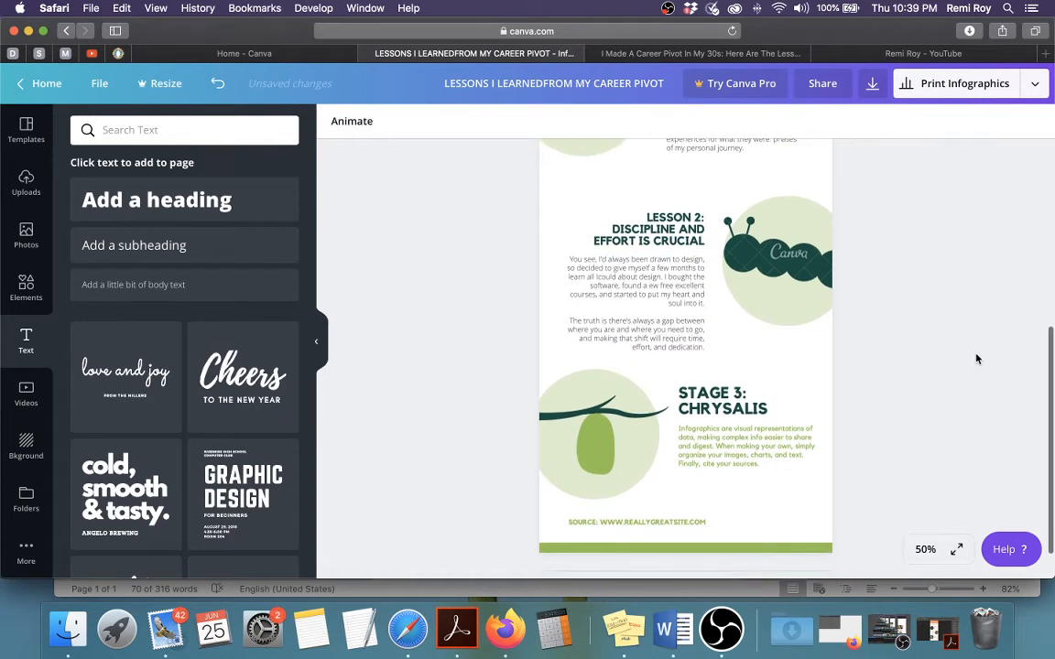
{"action": "left_click", "coordinate": [788, 321]}
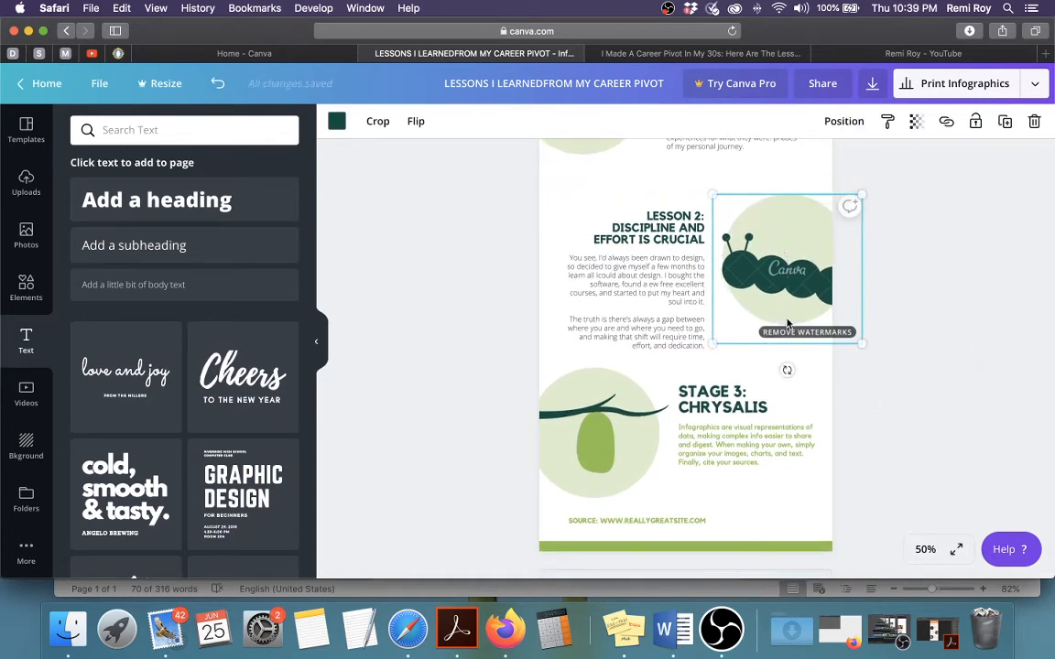
{"action": "left_click_drag", "start_coordinate": [486, 202], "coordinate": [882, 311]}
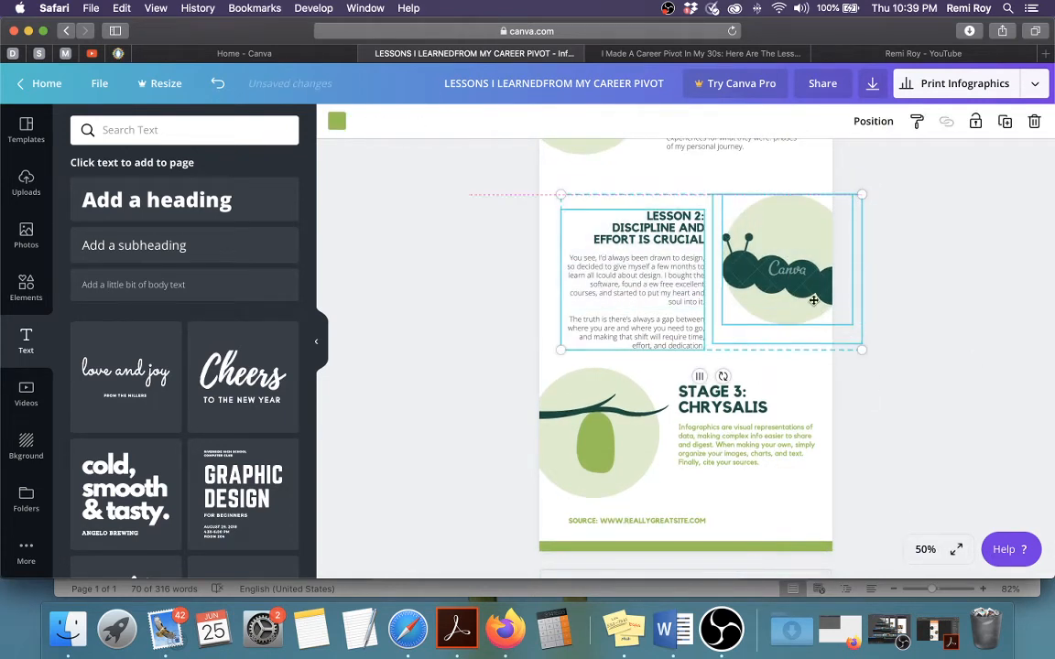
{"action": "left_click_drag", "start_coordinate": [815, 300], "coordinate": [814, 291]}
{"action": "left_click", "coordinate": [928, 369]}
{"action": "left_click_drag", "start_coordinate": [904, 348], "coordinate": [795, 235]}
{"action": "left_click", "coordinate": [1002, 417]}
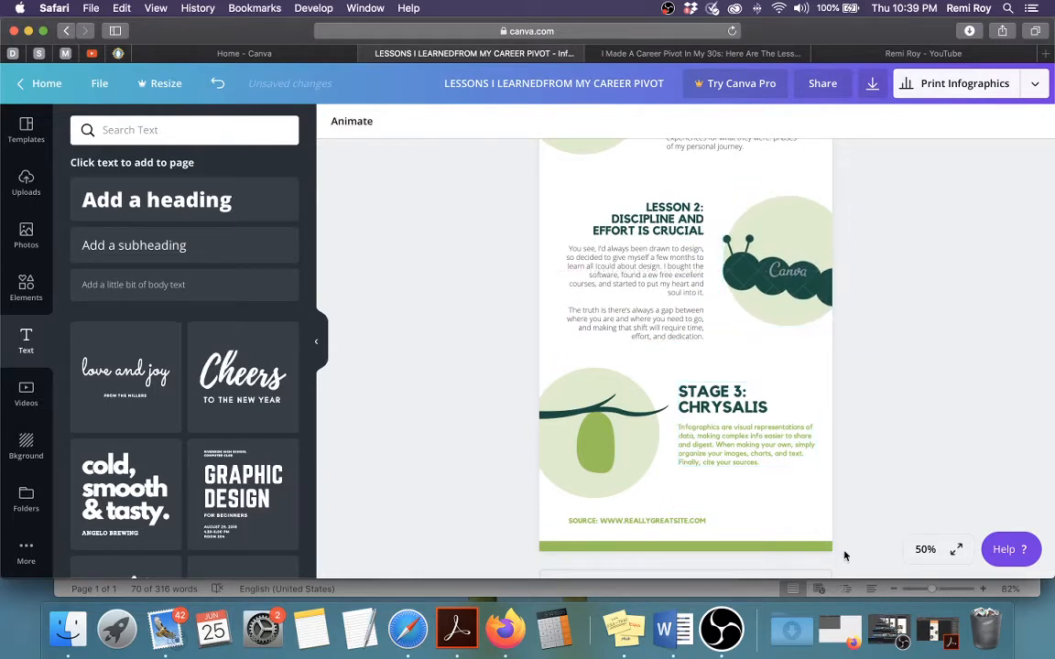
Step: Change "STAGE" to "LESSON" in the chrysalis section heading
{"action": "left_click", "coordinate": [729, 391]}
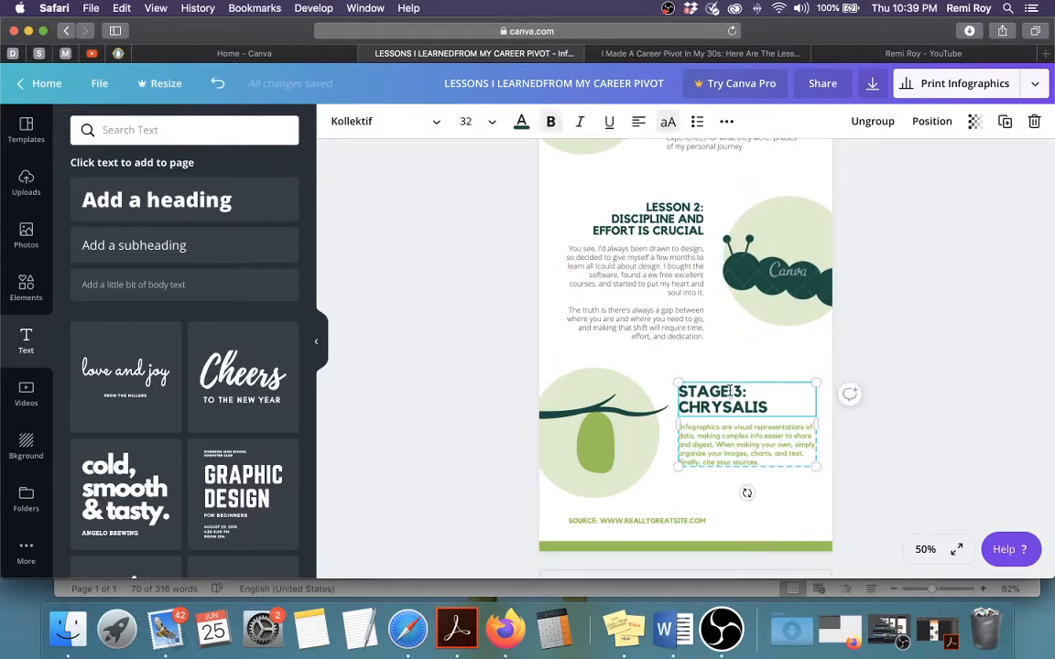
{"action": "left_click_drag", "start_coordinate": [728, 391], "coordinate": [679, 392]}
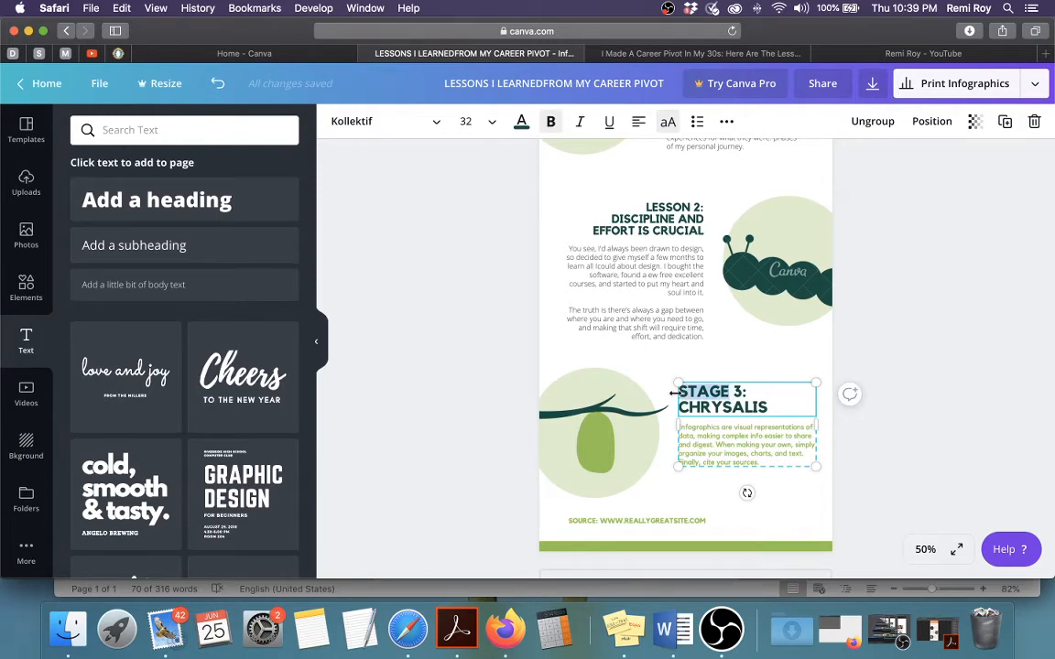
{"action": "type", "text": "LESSON"}
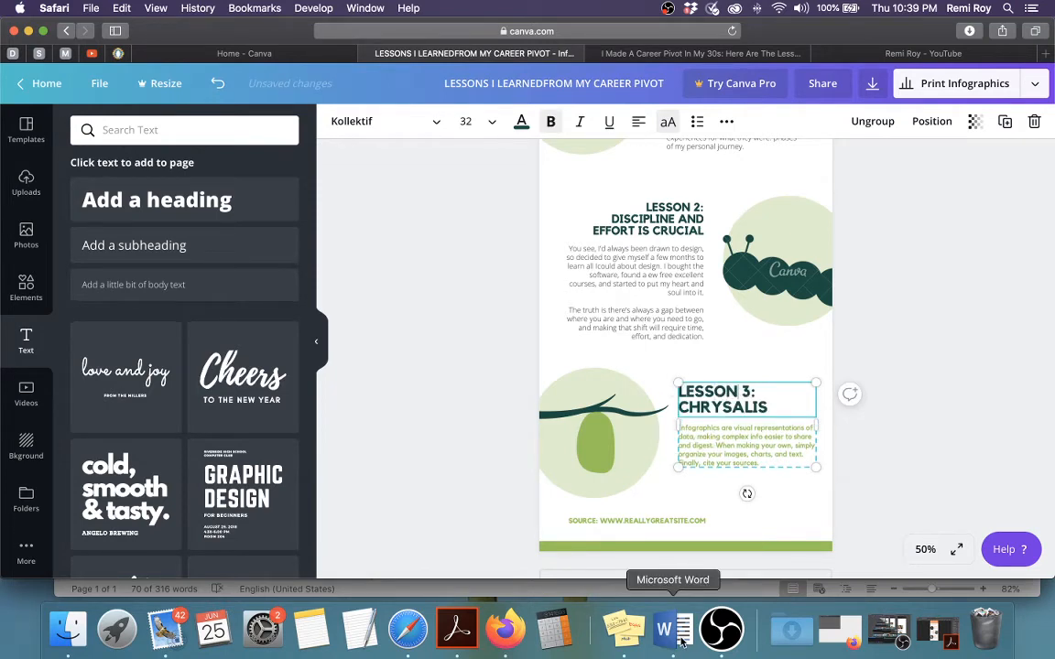
Step: Replace "CHRYSALIS" with "I WANT TO EXPLORE AS MUCH AS POSSIBLE." from the Word document, starting on a new line below "LESSON 3:"
{"action": "left_click", "coordinate": [681, 642]}
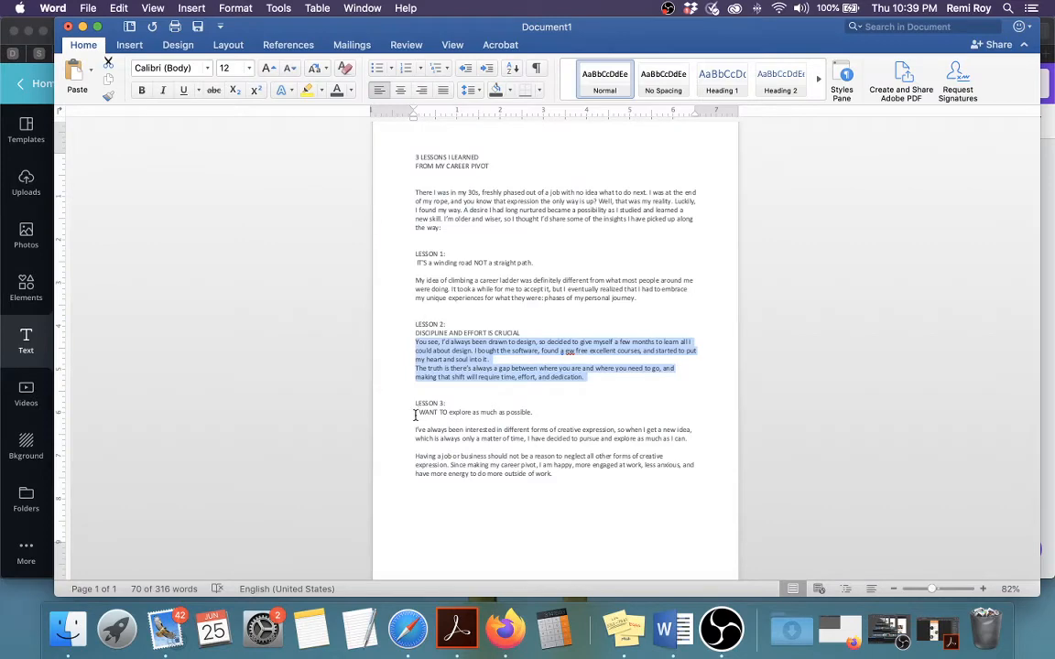
{"action": "left_click_drag", "start_coordinate": [415, 415], "coordinate": [532, 413]}
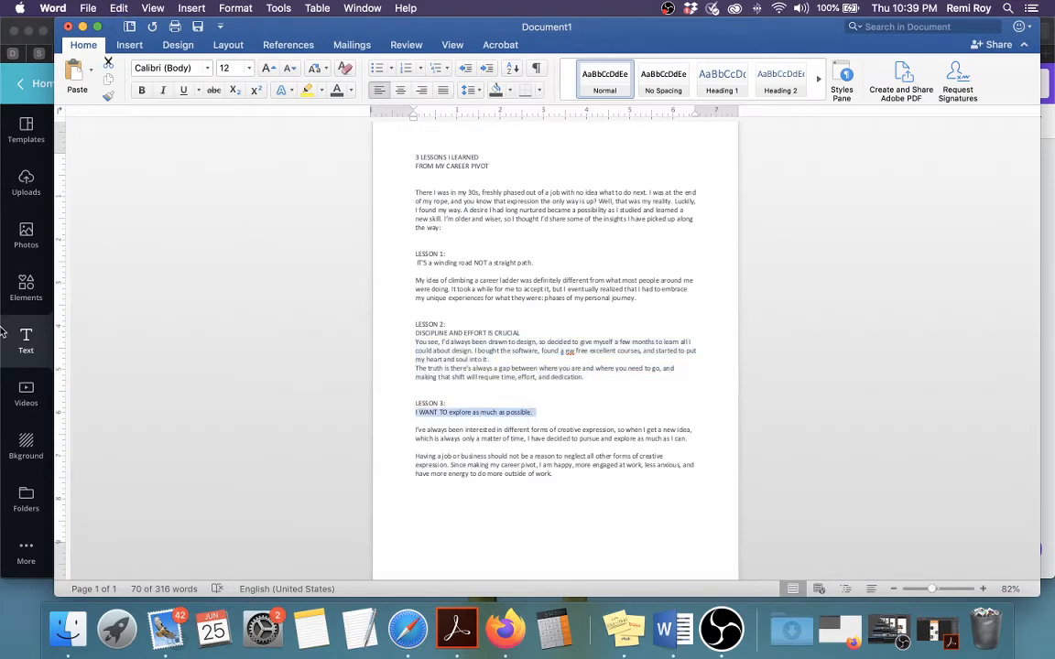
{"action": "key", "text": "super+Tab"}
{"action": "left_click_drag", "start_coordinate": [767, 404], "coordinate": [679, 406]}
{"action": "type", "text": "I WANT TO EXPLORE AS MUCH AS POSSIBLE."}
{"action": "left_click", "coordinate": [760, 392]}
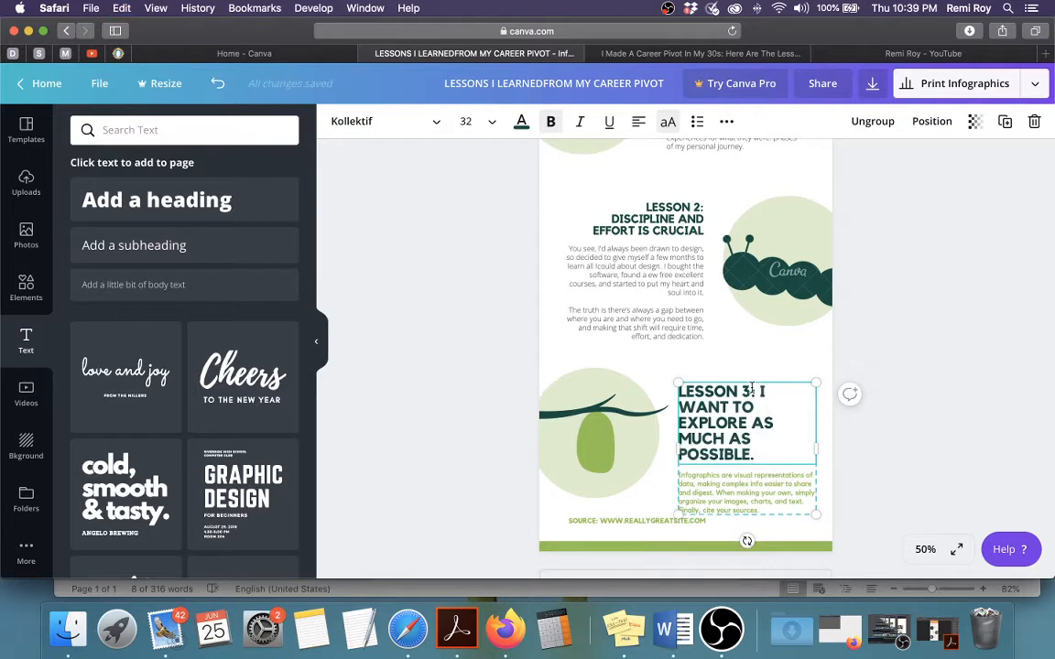
{"action": "key", "text": "Return"}
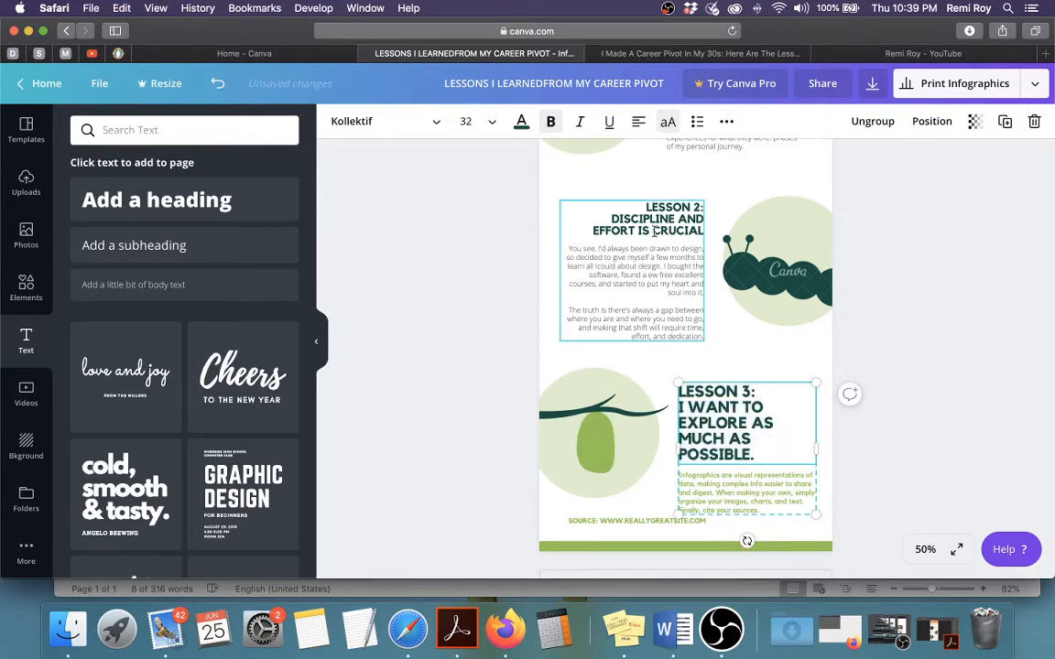
Step: Set the Lesson 3 heading's font size to 24 and shift its text block slightly lower and closer to the chrysalis
{"action": "mouse_move", "coordinate": [765, 465]}
{"action": "left_mouse_down"}
{"action": "mouse_move", "coordinate": [754, 428]}
{"action": "mouse_move", "coordinate": [761, 458]}
{"action": "left_mouse_up"}
{"action": "triple_click", "coordinate": [751, 446]}
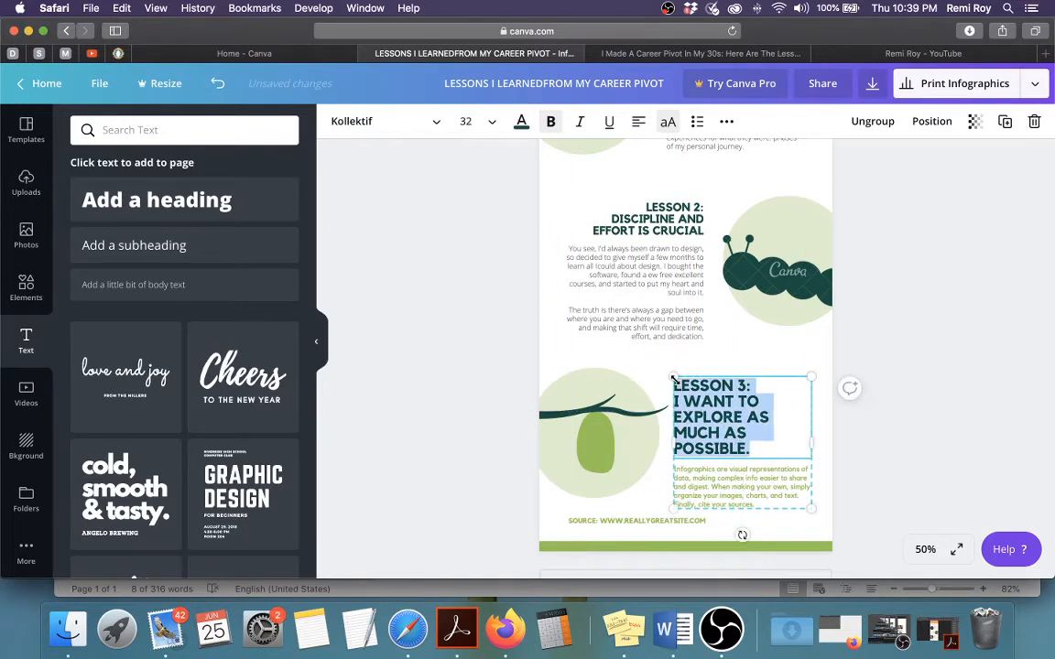
{"action": "left_click", "coordinate": [492, 122]}
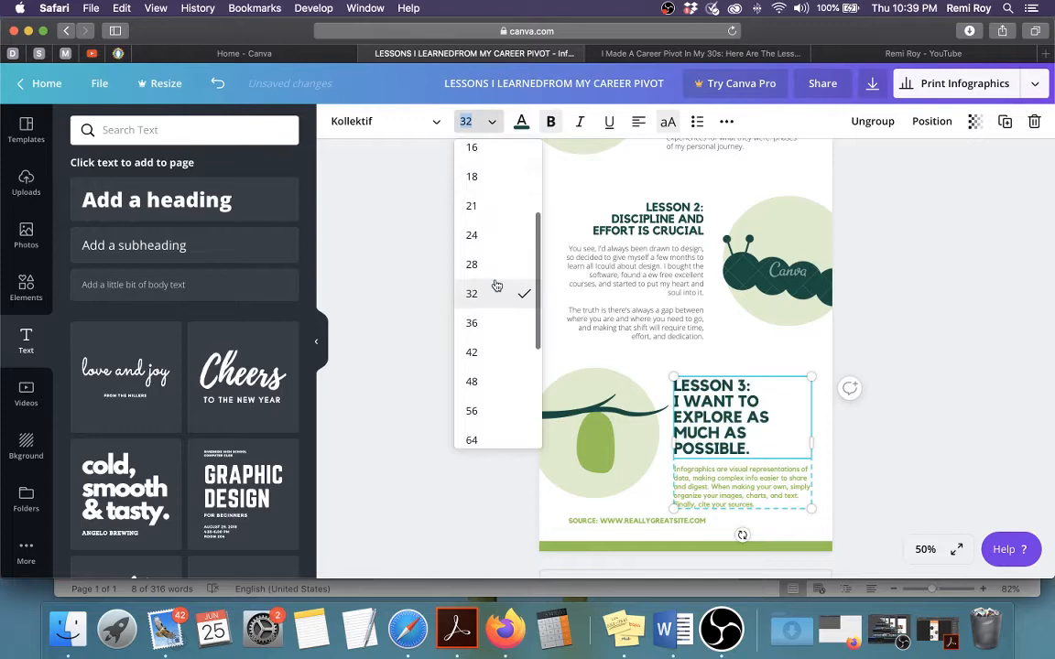
{"action": "left_click", "coordinate": [471, 235]}
{"action": "left_click", "coordinate": [871, 476]}
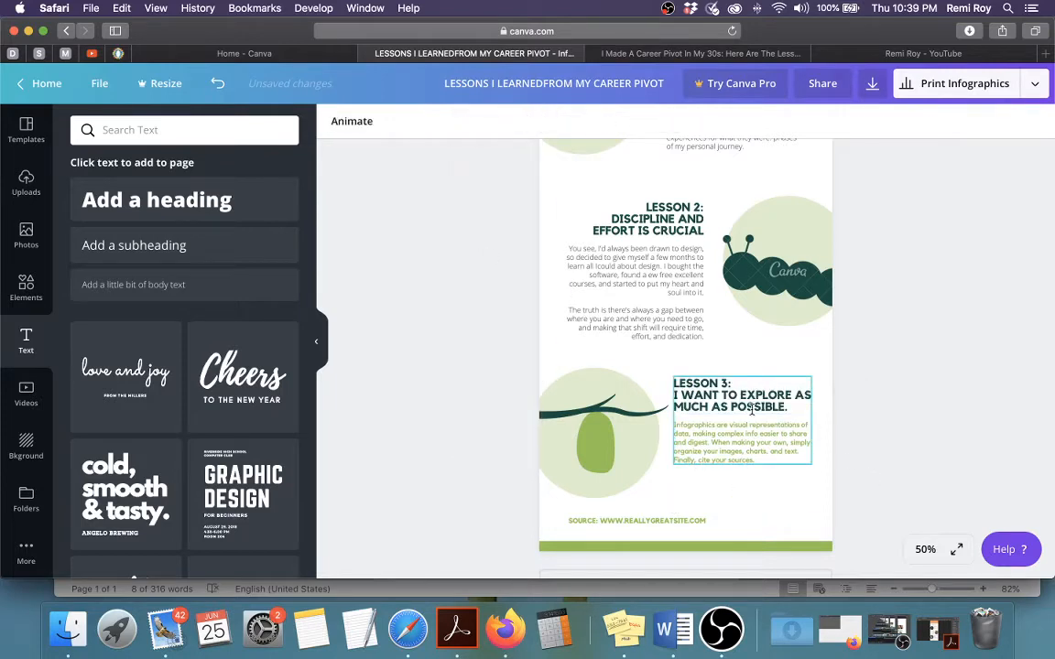
{"action": "left_click_drag", "start_coordinate": [750, 405], "coordinate": [751, 416]}
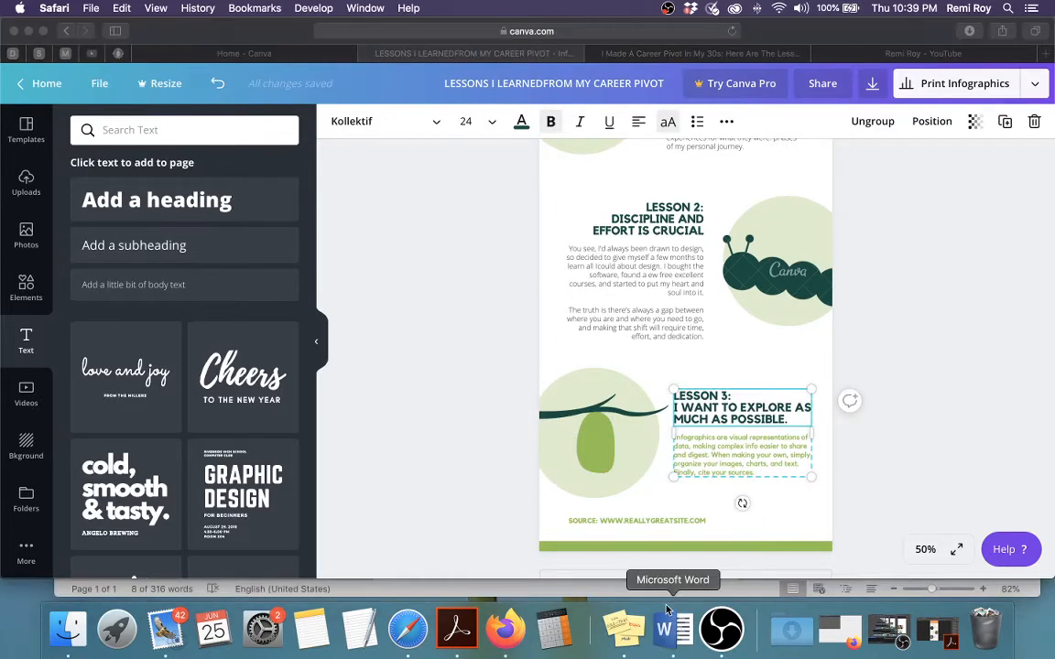
Step: Replace the Lesson 3 placeholder body text with the two Lesson 3 paragraphs from the Word document
{"action": "left_click", "coordinate": [664, 628]}
{"action": "left_click", "coordinate": [428, 439]}
{"action": "left_click_drag", "start_coordinate": [415, 429], "coordinate": [577, 481]}
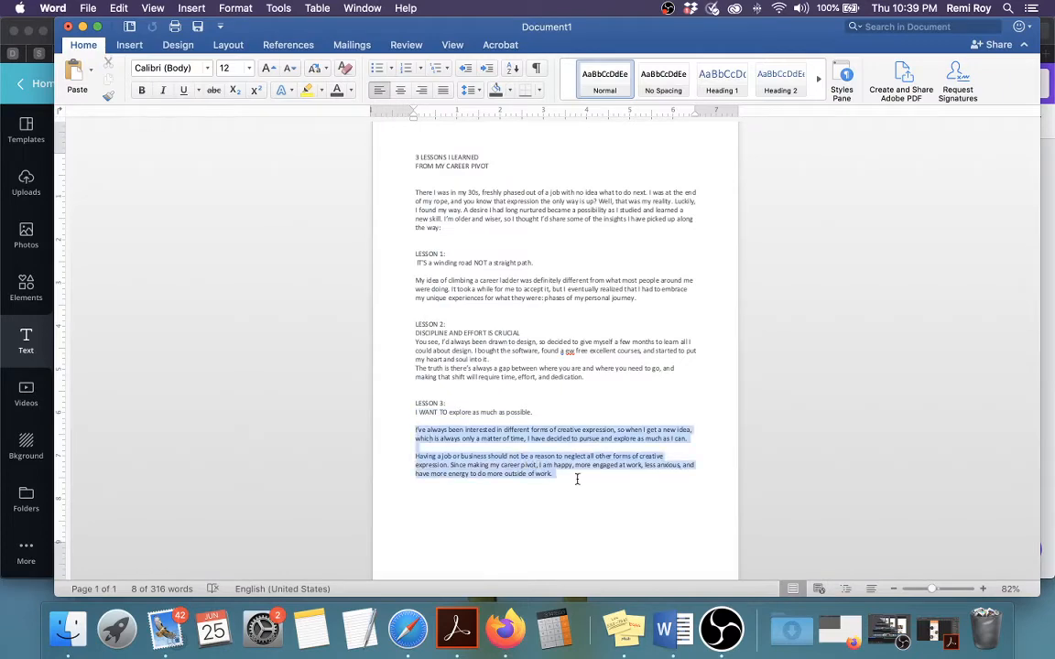
{"action": "key", "text": "super+c"}
{"action": "left_click", "coordinate": [12, 274]}
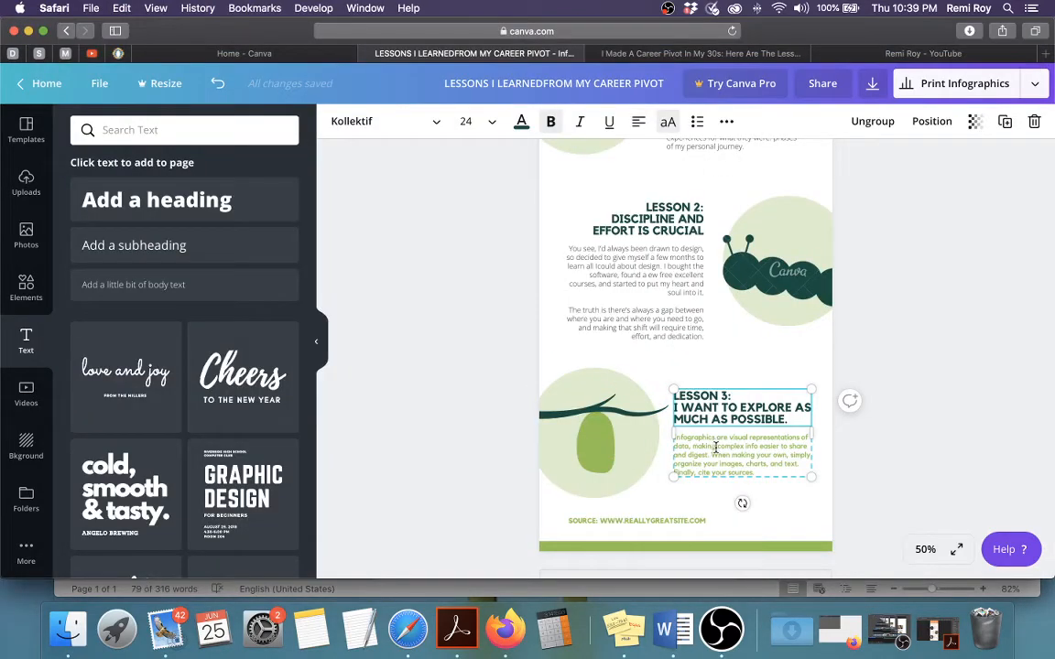
{"action": "key", "text": "super+a"}
{"action": "left_click", "coordinate": [733, 451]}
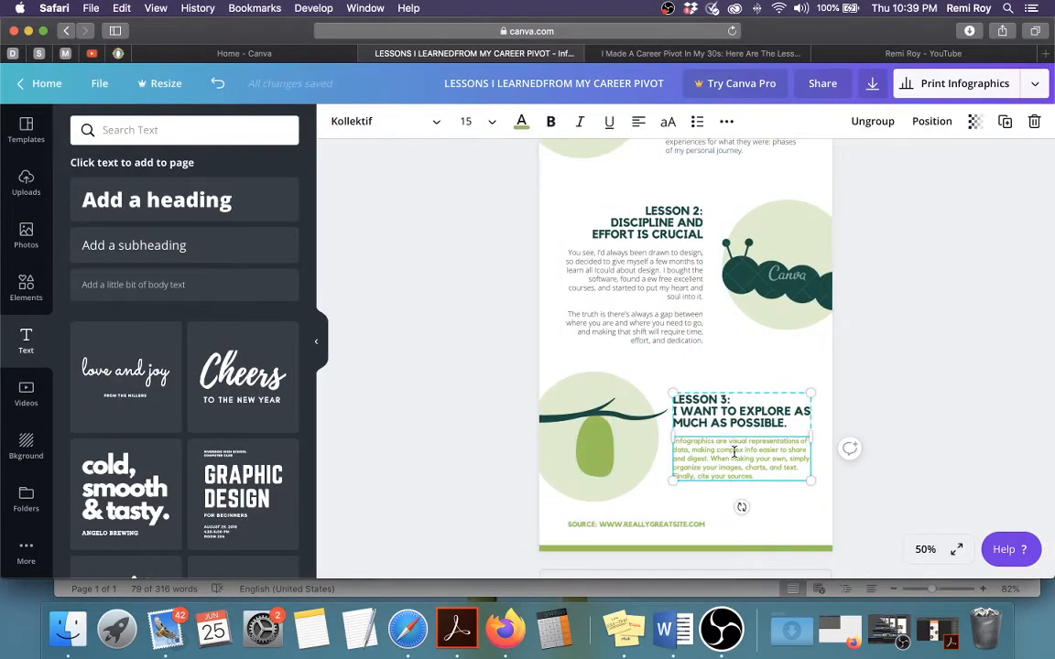
{"action": "triple_click", "coordinate": [719, 457]}
{"action": "key", "text": "super+v"}
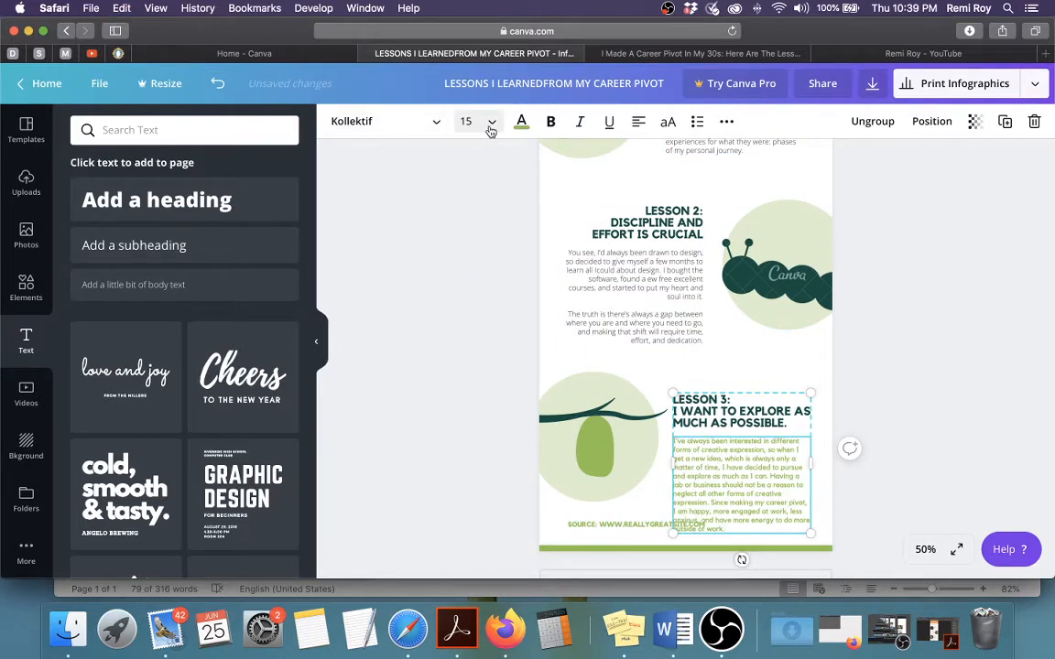
Step: Recolor the Lesson 3 body text dark gray and set its font to Open Sans Light
{"action": "left_click", "coordinate": [521, 121]}
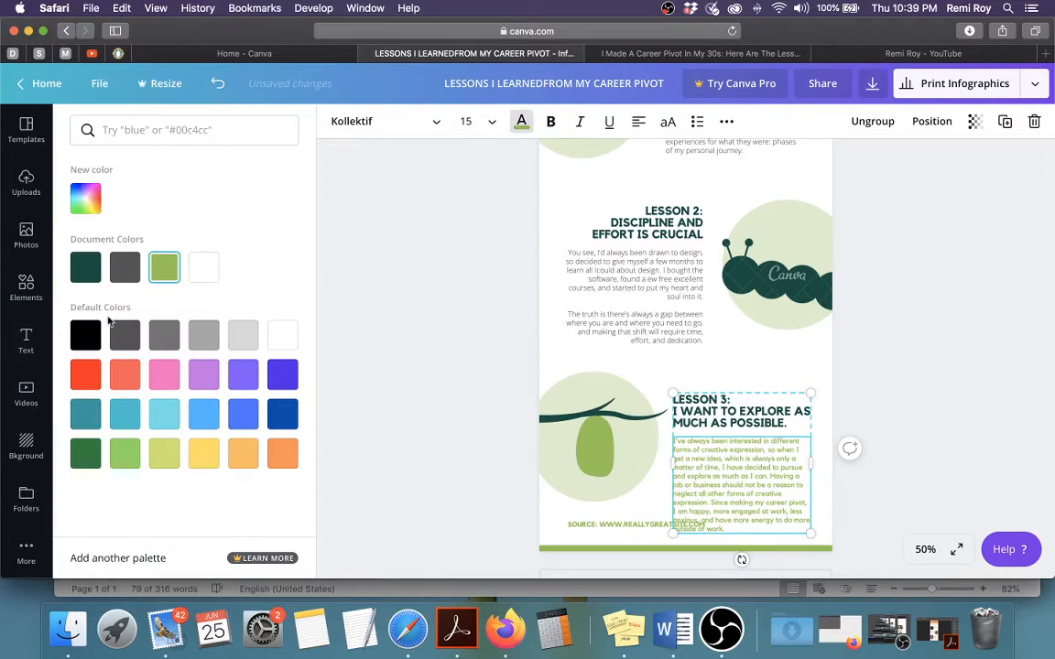
{"action": "left_click", "coordinate": [128, 343]}
{"action": "left_click", "coordinate": [383, 121]}
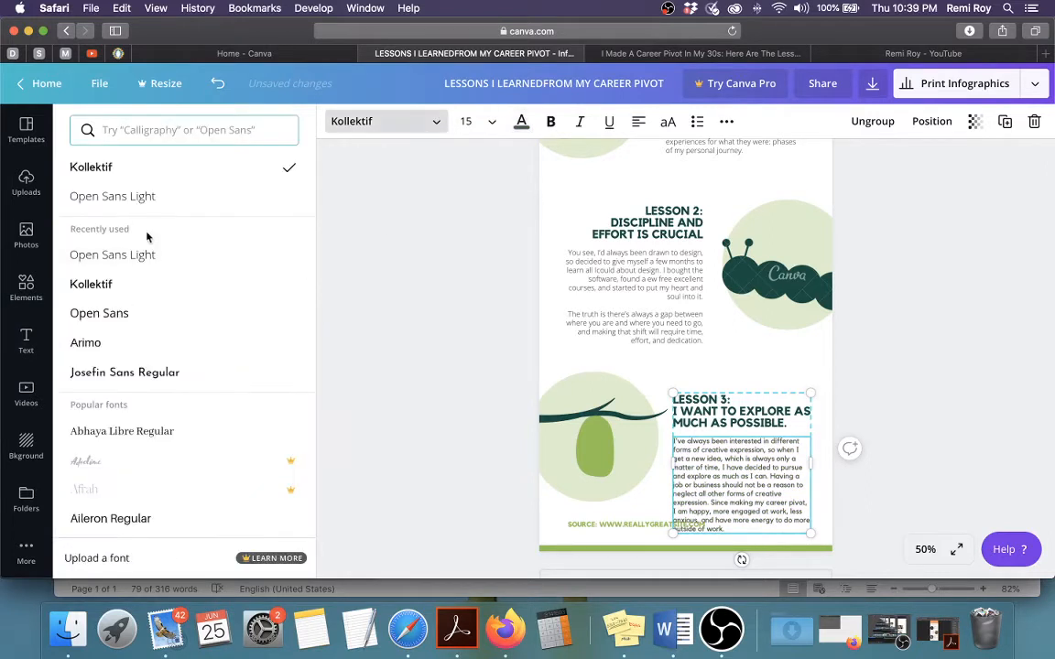
{"action": "left_click", "coordinate": [151, 198]}
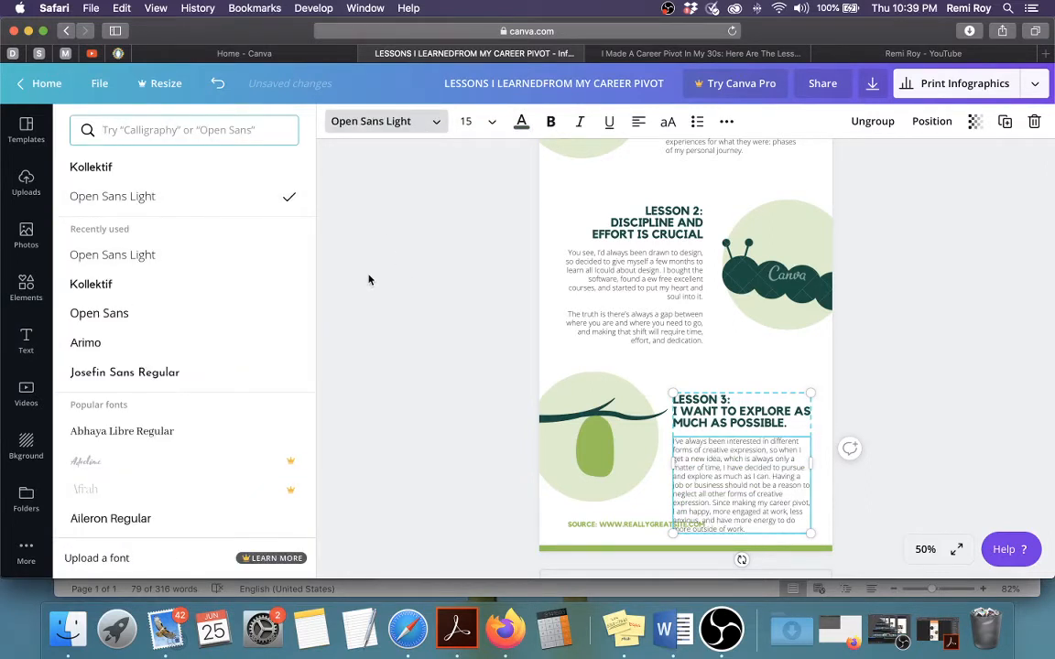
{"action": "key", "text": "Escape"}
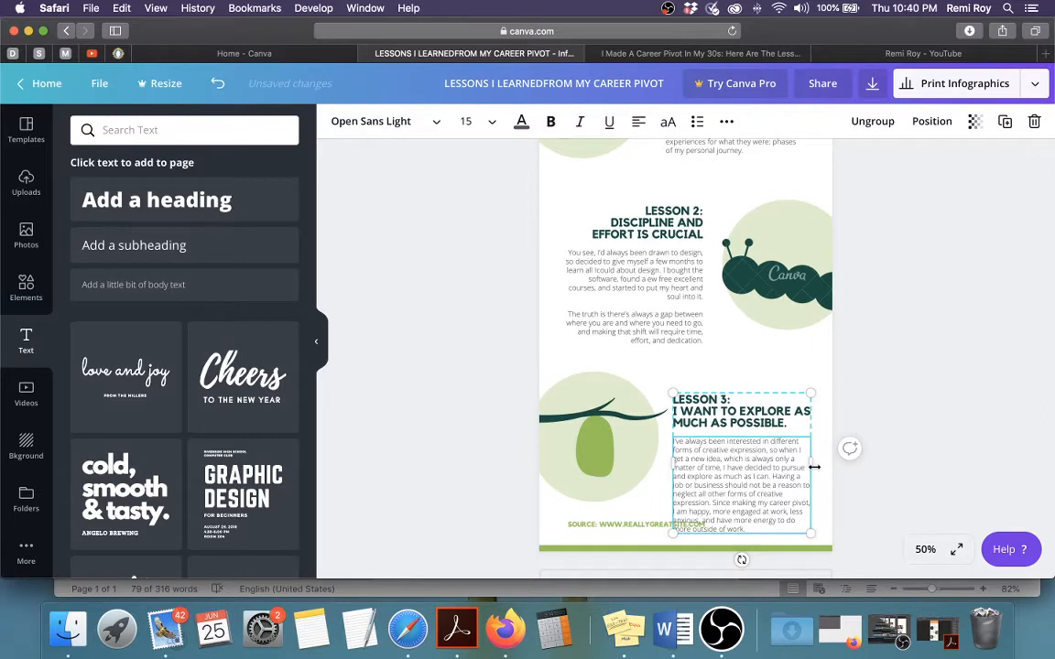
Step: Widen the Lesson 3 body text slightly and move the whole Lesson 3 section, including the chrysalis, up clear of the source line
{"action": "left_click_drag", "start_coordinate": [814, 467], "coordinate": [818, 464]}
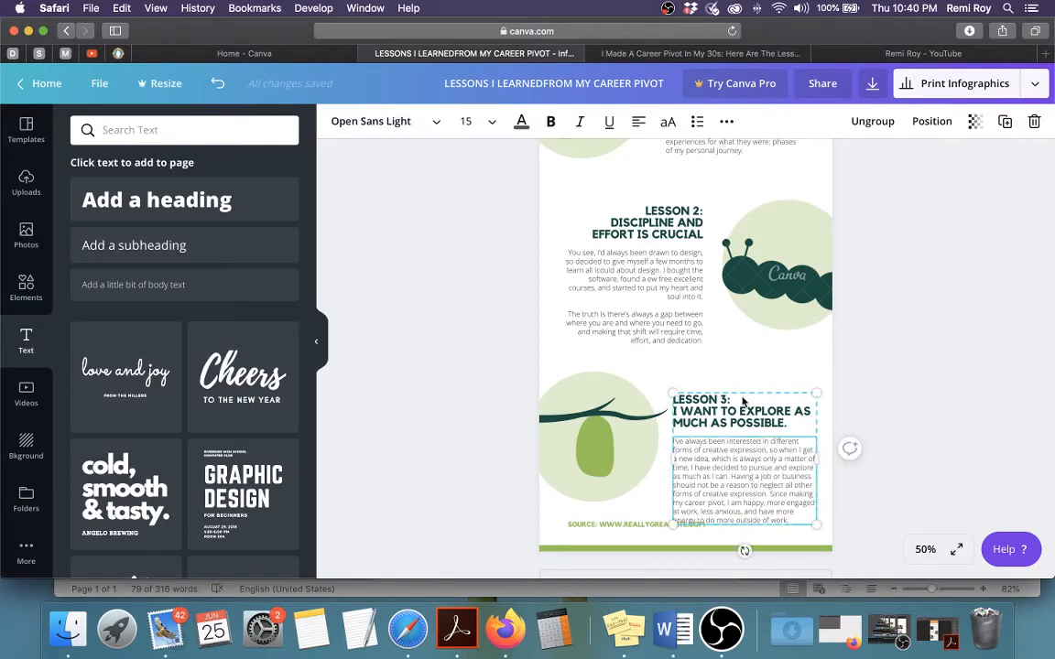
{"action": "scroll", "coordinate": [1002, 489], "scroll_direction": "down", "scroll_amount": 2}
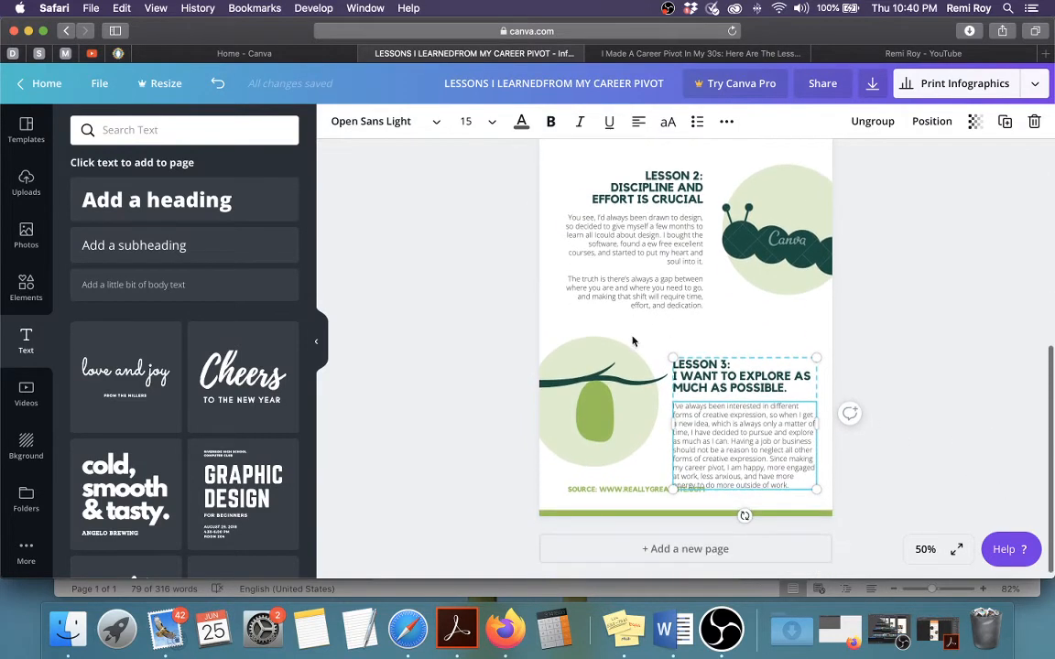
{"action": "left_click_drag", "start_coordinate": [484, 361], "coordinate": [748, 411]}
{"action": "left_click", "coordinate": [747, 417]}
{"action": "left_click", "coordinate": [888, 441]}
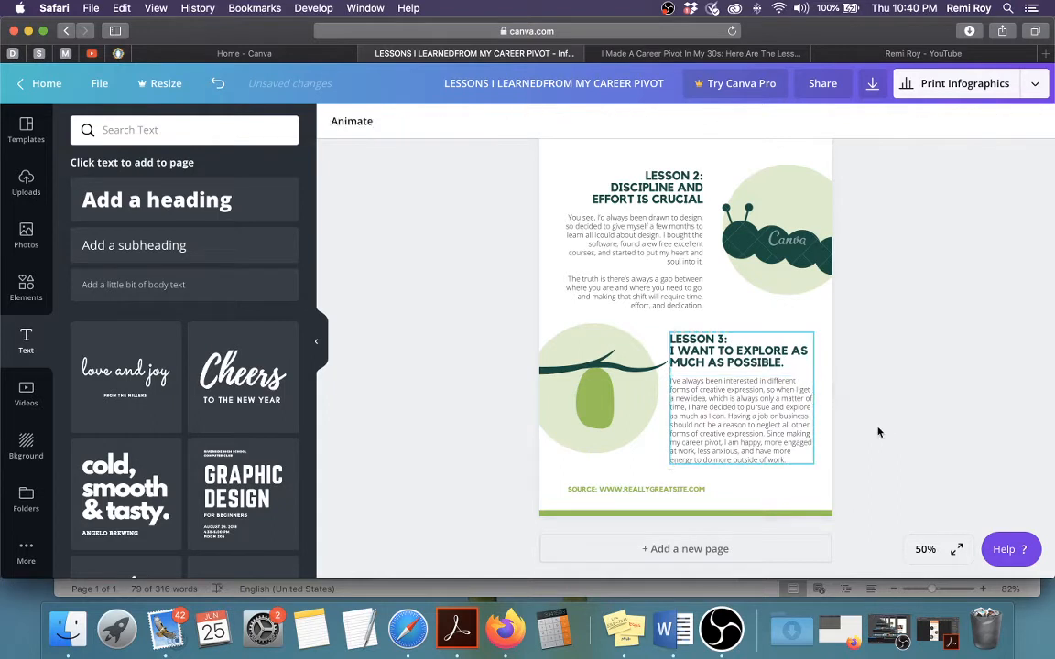
Step: Insert a blank line before "Having a job or business" to split the Lesson 3 body into two paragraphs
{"action": "left_click", "coordinate": [739, 417]}
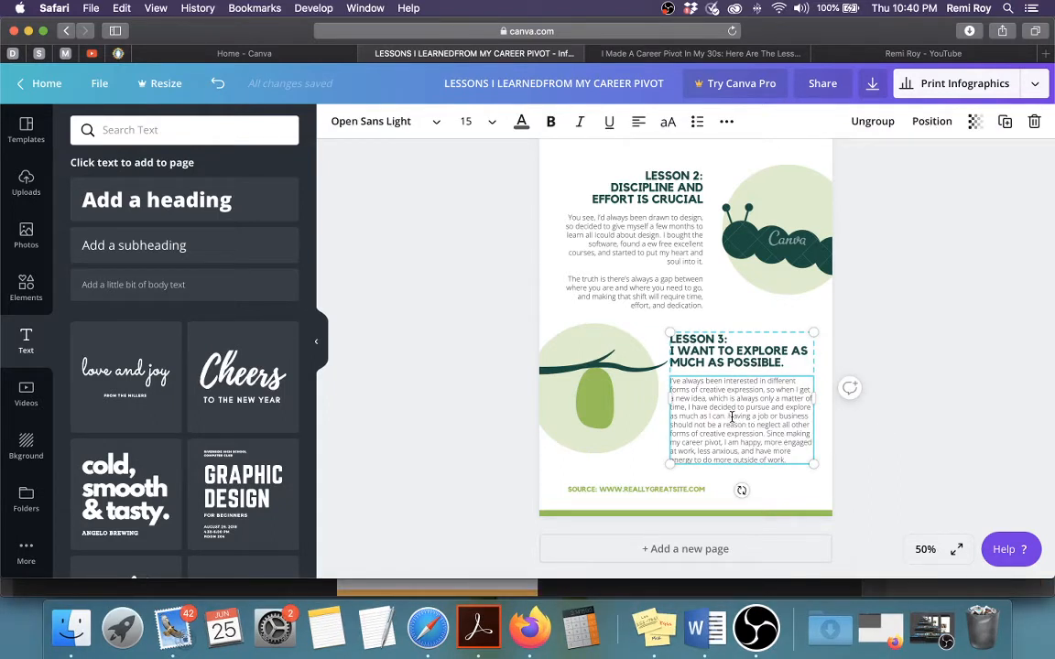
{"action": "key", "text": "Return"}
{"action": "key", "text": "Return"}
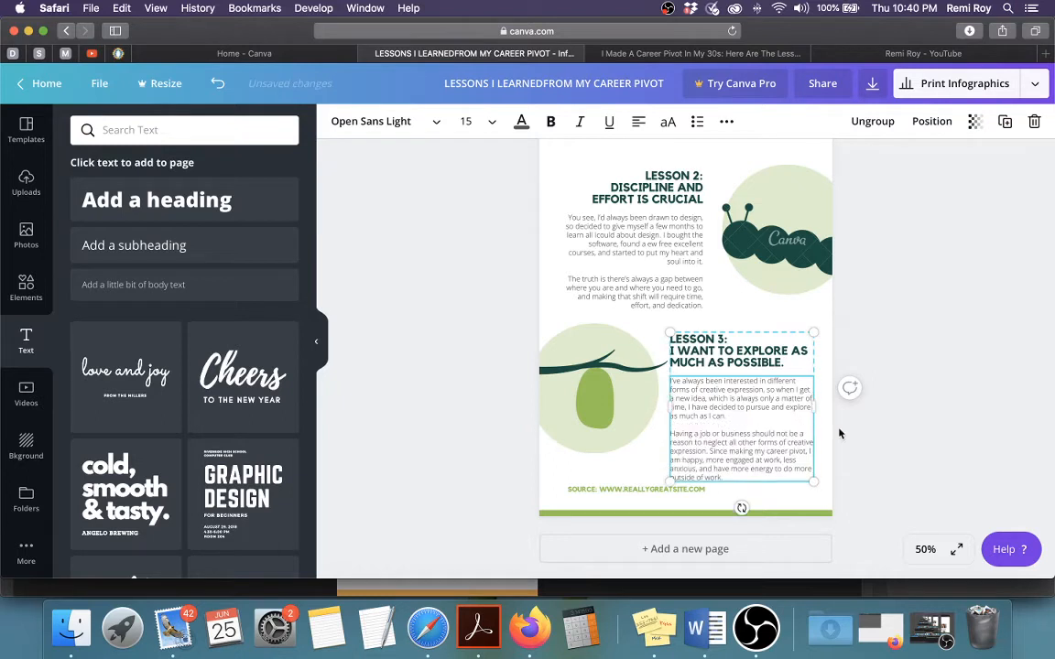
{"action": "left_click", "coordinate": [827, 454]}
Step: Raise the lower edge of the green header band slightly and move the introduction text up beneath it
{"action": "scroll", "coordinate": [880, 469], "scroll_direction": "up", "scroll_amount": 5}
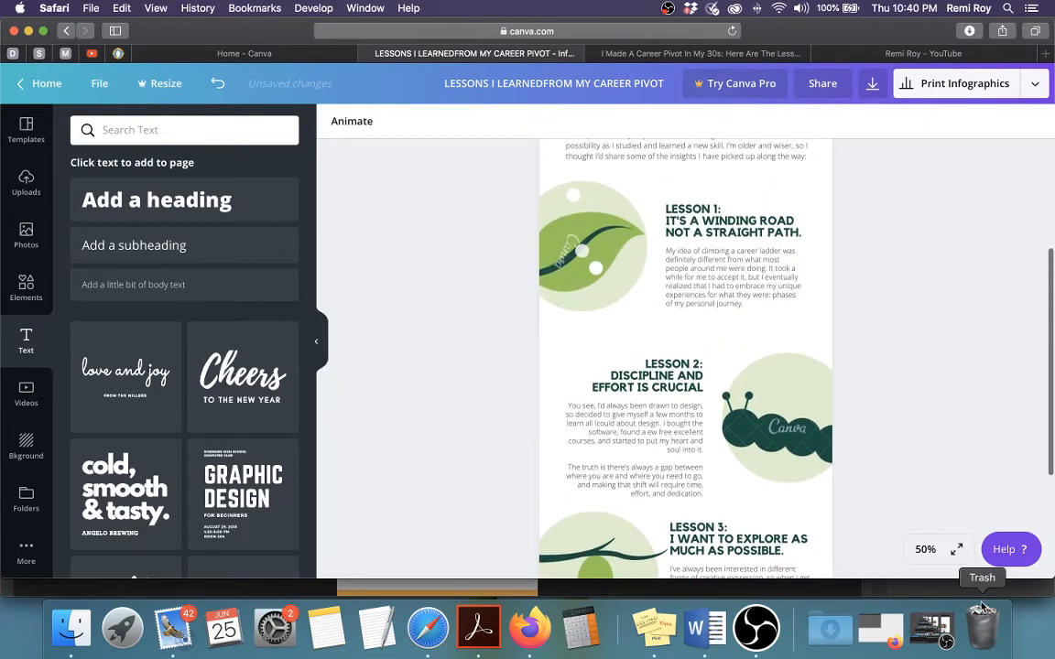
{"action": "left_click", "coordinate": [925, 548]}
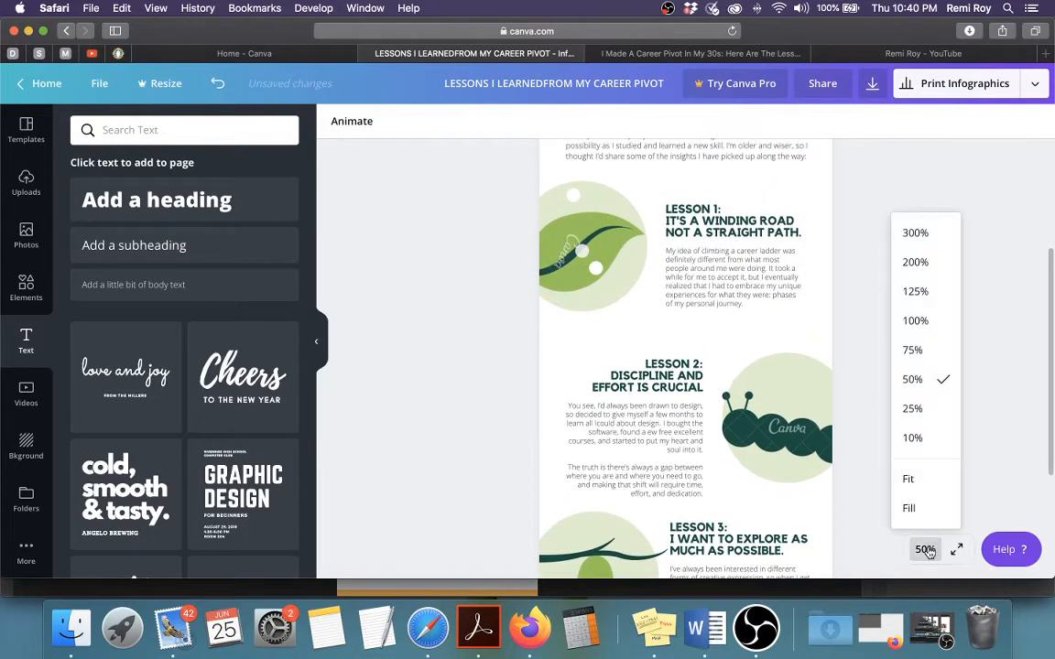
{"action": "left_click", "coordinate": [916, 410]}
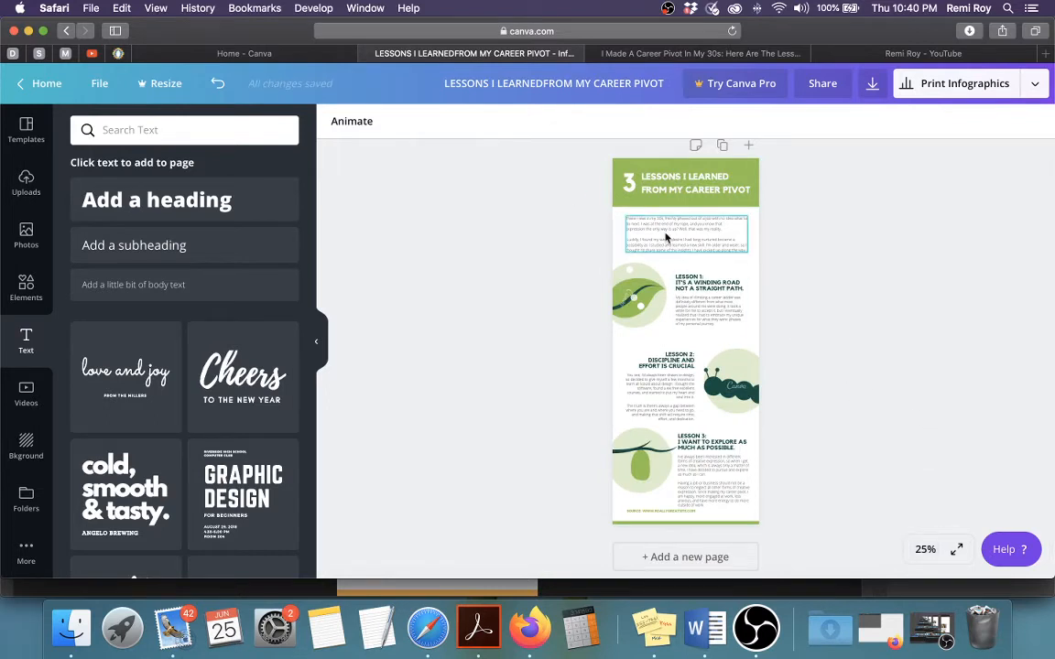
{"action": "left_click_drag", "start_coordinate": [697, 247], "coordinate": [717, 237]}
{"action": "left_click", "coordinate": [807, 216]}
{"action": "left_click", "coordinate": [693, 207]}
{"action": "left_click", "coordinate": [826, 226]}
{"action": "left_click", "coordinate": [715, 234]}
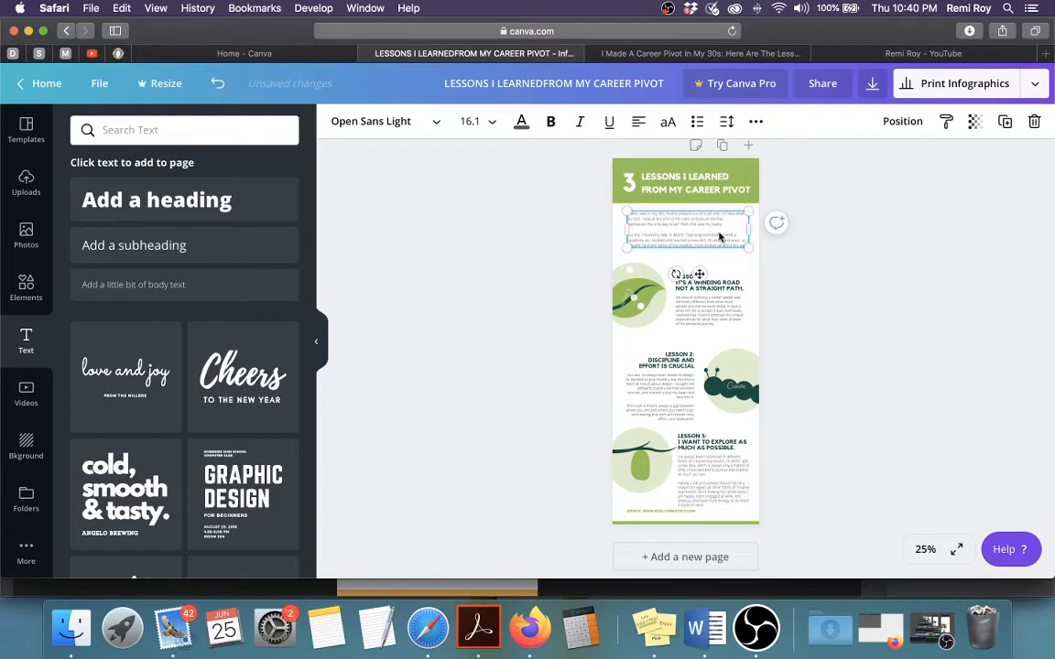
Step: Move the Lesson 1 text and leaf illustration together slightly up towards the introduction
{"action": "left_click", "coordinate": [796, 263]}
{"action": "left_click_drag", "start_coordinate": [538, 266], "coordinate": [713, 311]}
{"action": "left_click", "coordinate": [751, 307]}
{"action": "left_click", "coordinate": [727, 302]}
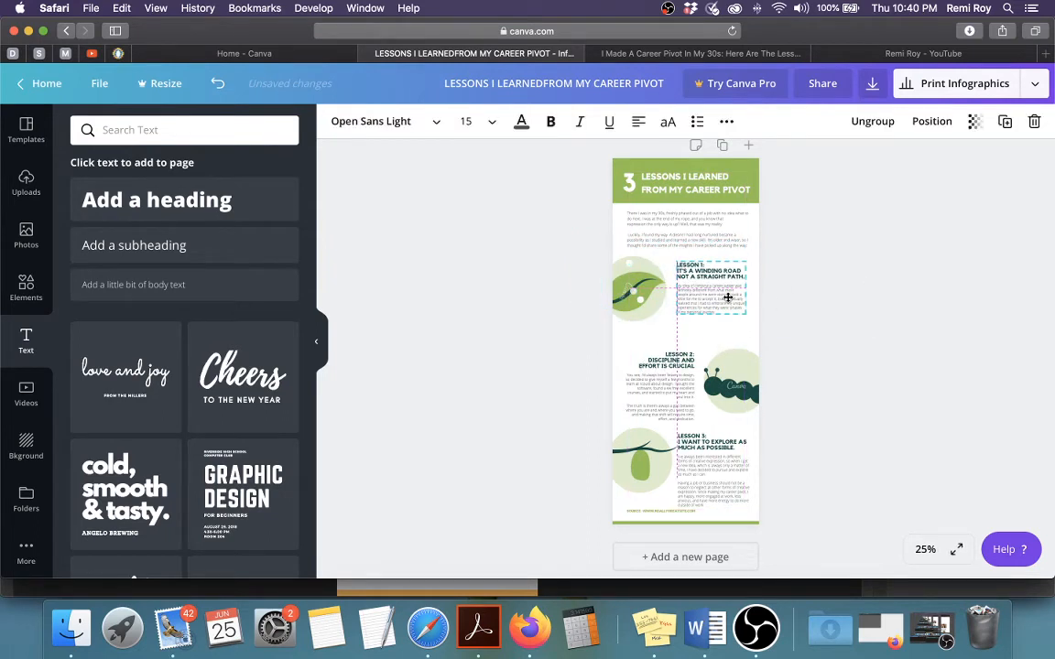
{"action": "left_click", "coordinate": [813, 313]}
Step: Move the Lesson 2 text and caterpillar illustration together slightly up and to the left
{"action": "left_click_drag", "start_coordinate": [573, 337], "coordinate": [735, 396]}
{"action": "left_click", "coordinate": [795, 383]}
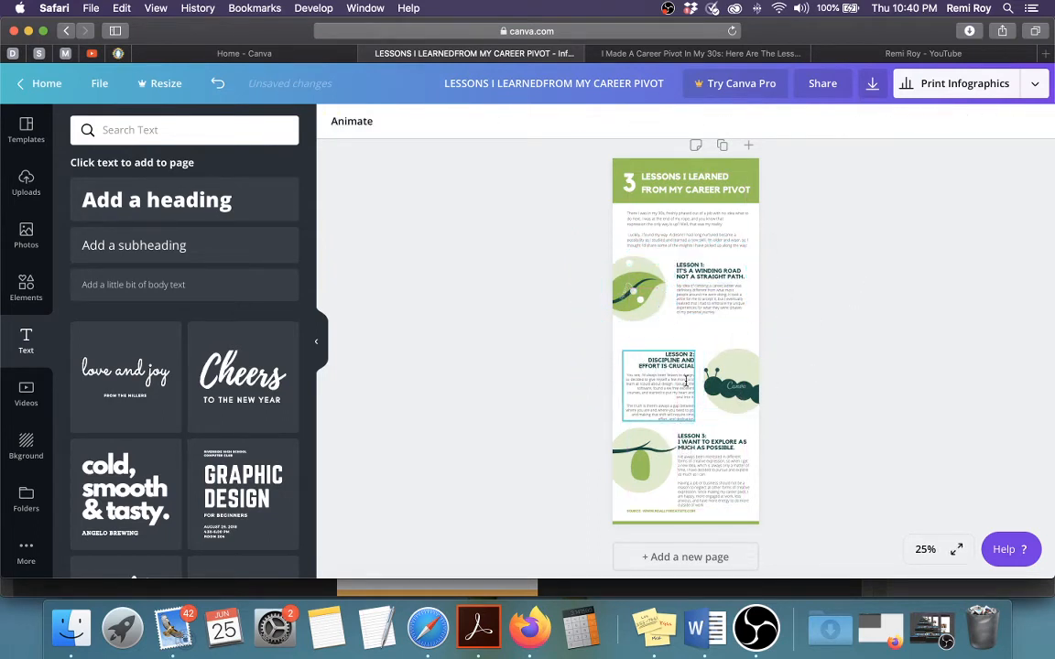
{"action": "left_click_drag", "start_coordinate": [555, 375], "coordinate": [734, 386]}
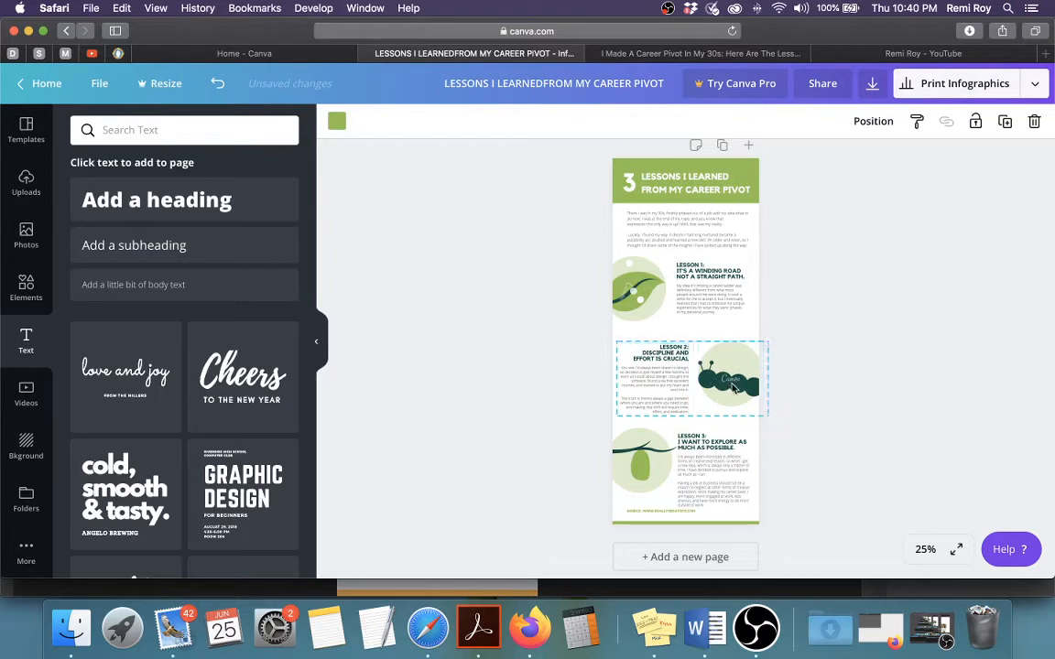
Step: Move the Lesson 3 text and chrysalis illustration together slightly up, away from the source line
{"action": "left_click", "coordinate": [766, 485]}
{"action": "left_click_drag", "start_coordinate": [584, 458], "coordinate": [724, 463]}
{"action": "left_click", "coordinate": [865, 409]}
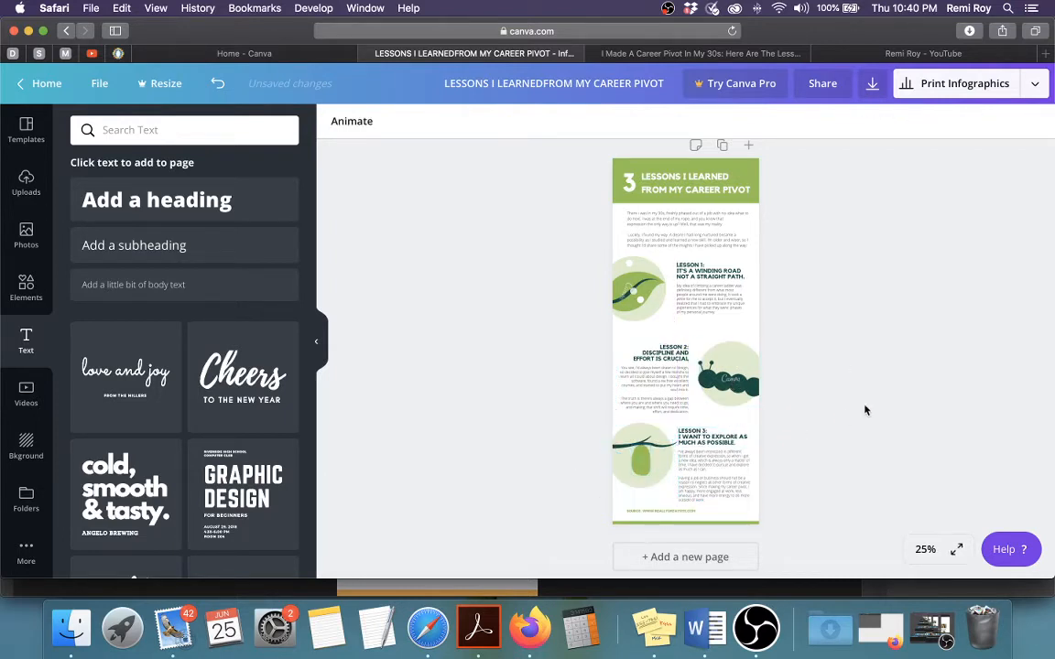
Step: Nudge the Lesson 2 heading and body text slightly up relative to the caterpillar
{"action": "scroll", "coordinate": [864, 410], "scroll_direction": "down", "scroll_amount": 1}
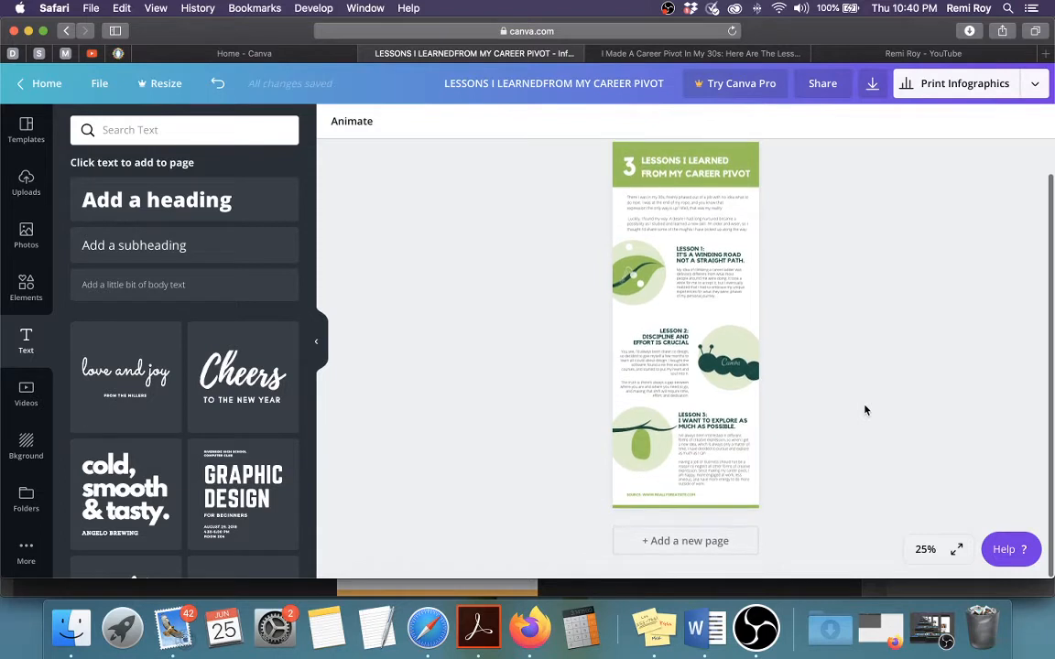
{"action": "scroll", "coordinate": [865, 410], "scroll_direction": "up", "scroll_amount": 2}
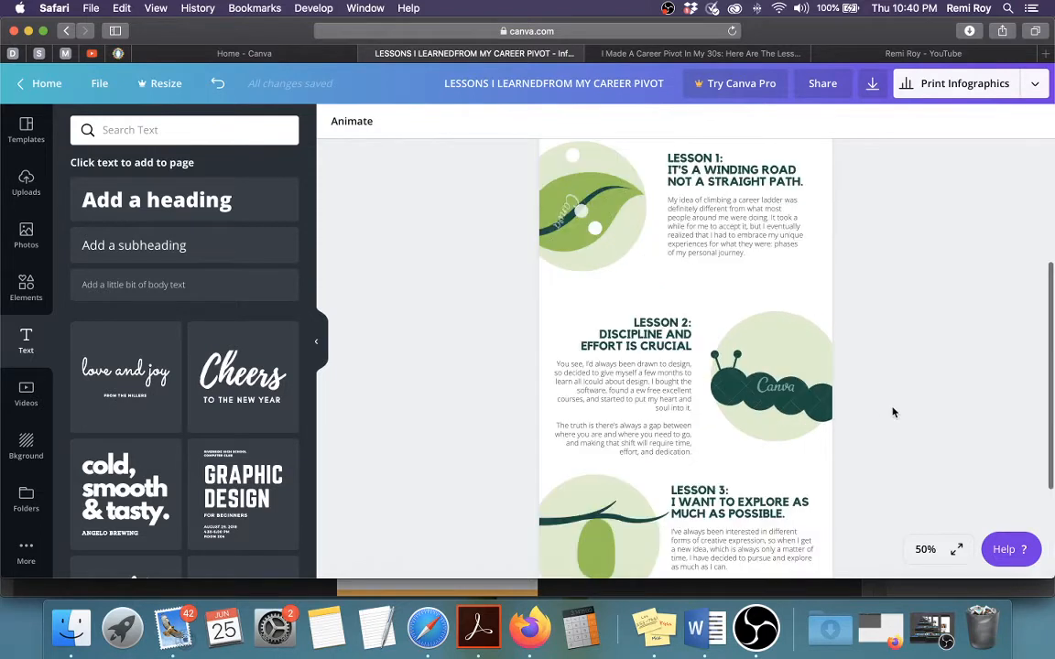
{"action": "scroll", "coordinate": [820, 369], "scroll_direction": "down", "scroll_amount": 1}
{"action": "left_click_drag", "start_coordinate": [649, 344], "coordinate": [650, 335]}
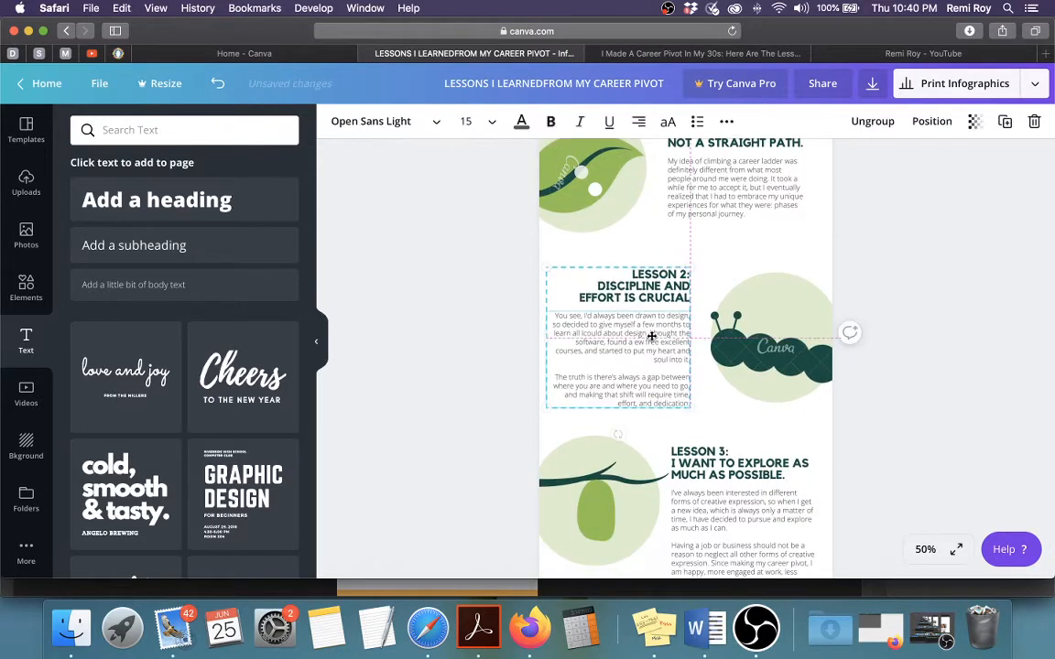
{"action": "left_click", "coordinate": [913, 368]}
Step: Nudge the Lesson 3 heading and body text slightly up and to the right of the chrysalis
{"action": "scroll", "coordinate": [769, 426], "scroll_direction": "down", "scroll_amount": 3}
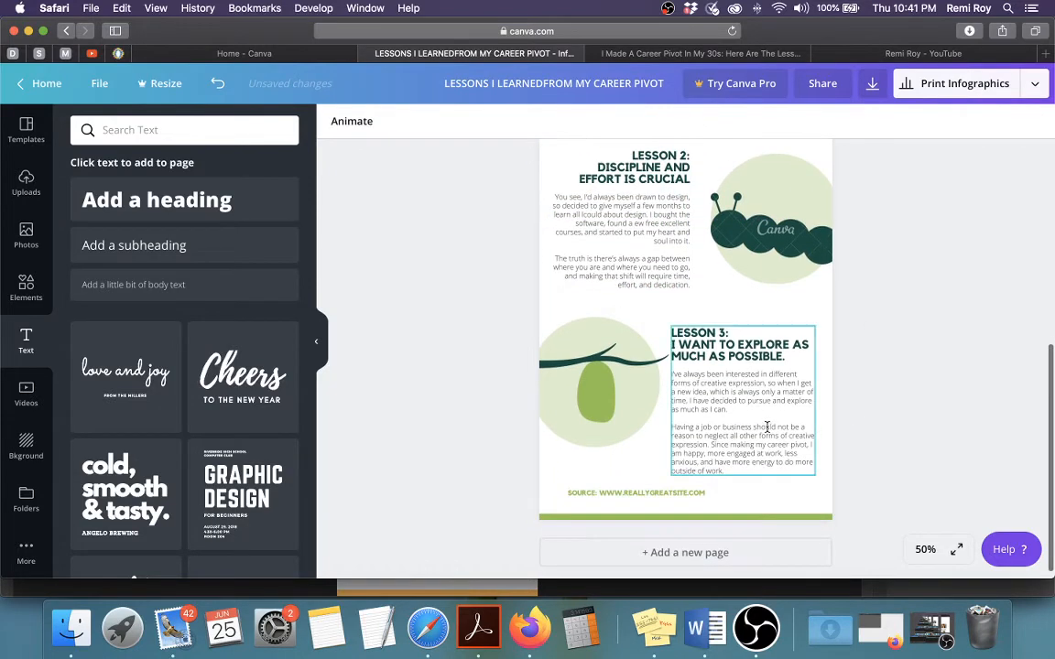
{"action": "left_click_drag", "start_coordinate": [770, 429], "coordinate": [769, 423]}
{"action": "left_click", "coordinate": [919, 407]}
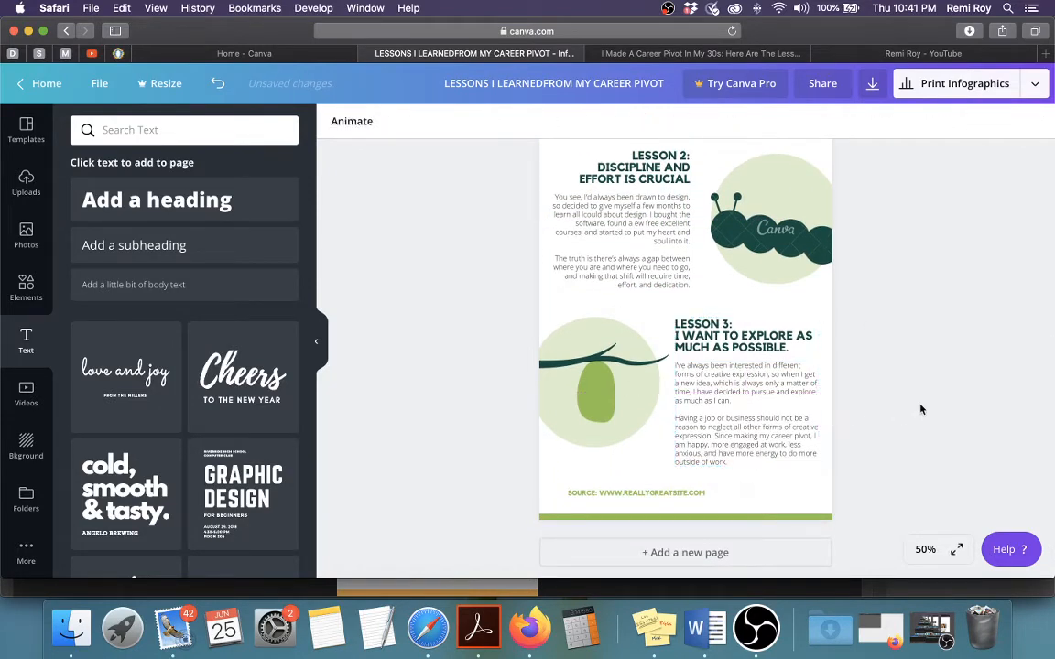
Step: Reduce the font size of the Lesson 1 body text to slightly below 14
{"action": "scroll", "coordinate": [544, 421], "scroll_direction": "up", "scroll_amount": 4}
{"action": "scroll", "coordinate": [544, 420], "scroll_direction": "up", "scroll_amount": 5}
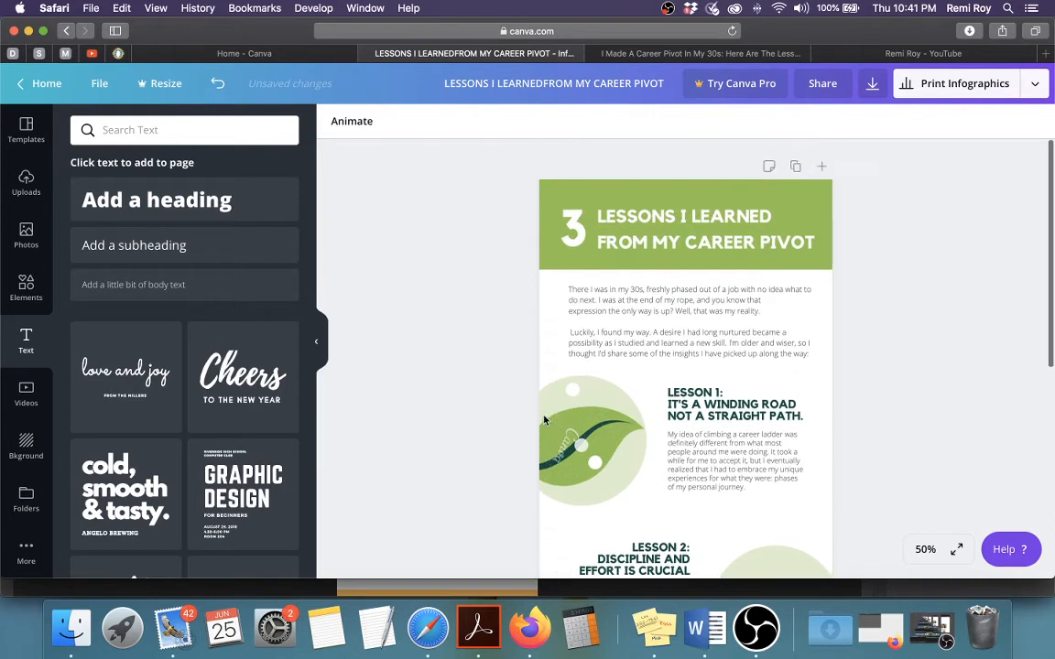
{"action": "left_click", "coordinate": [707, 467]}
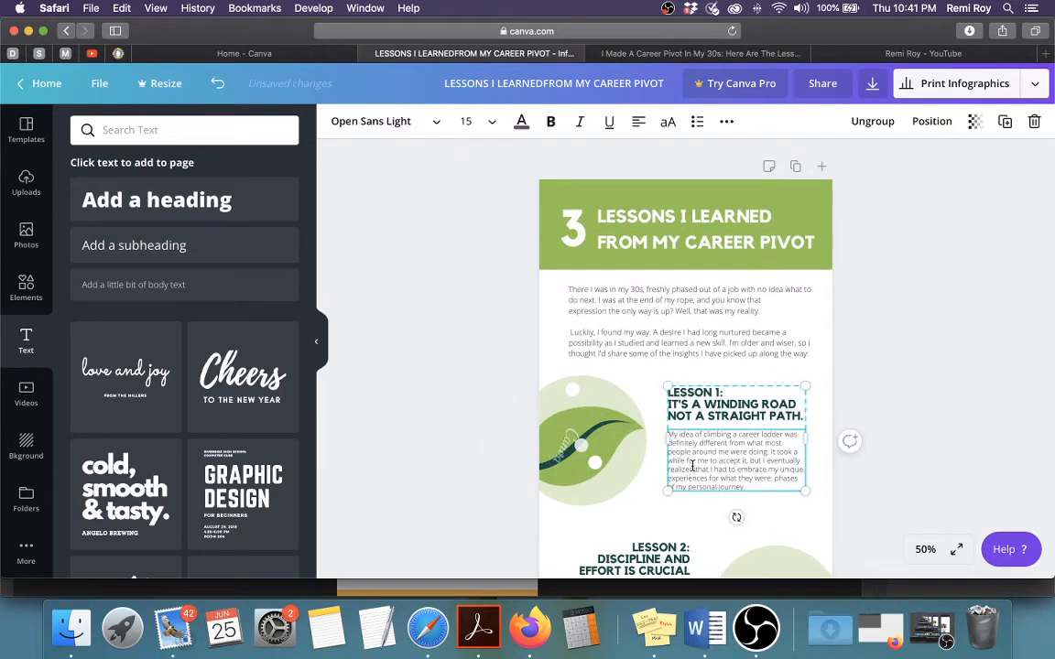
{"action": "left_click_drag", "start_coordinate": [743, 484], "coordinate": [671, 436]}
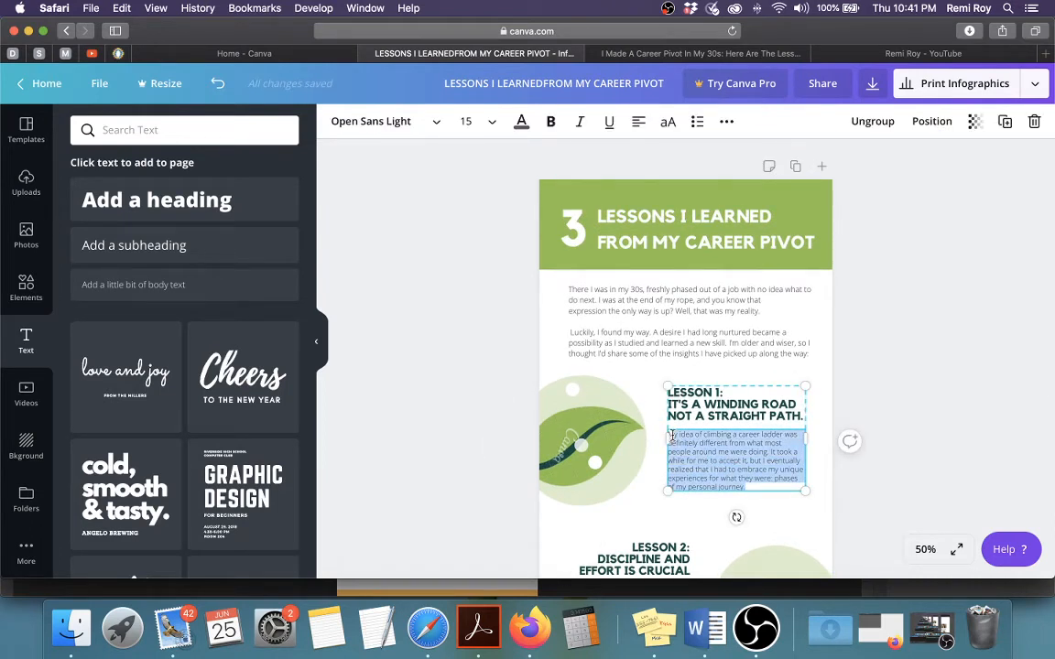
{"action": "left_click", "coordinate": [488, 122]}
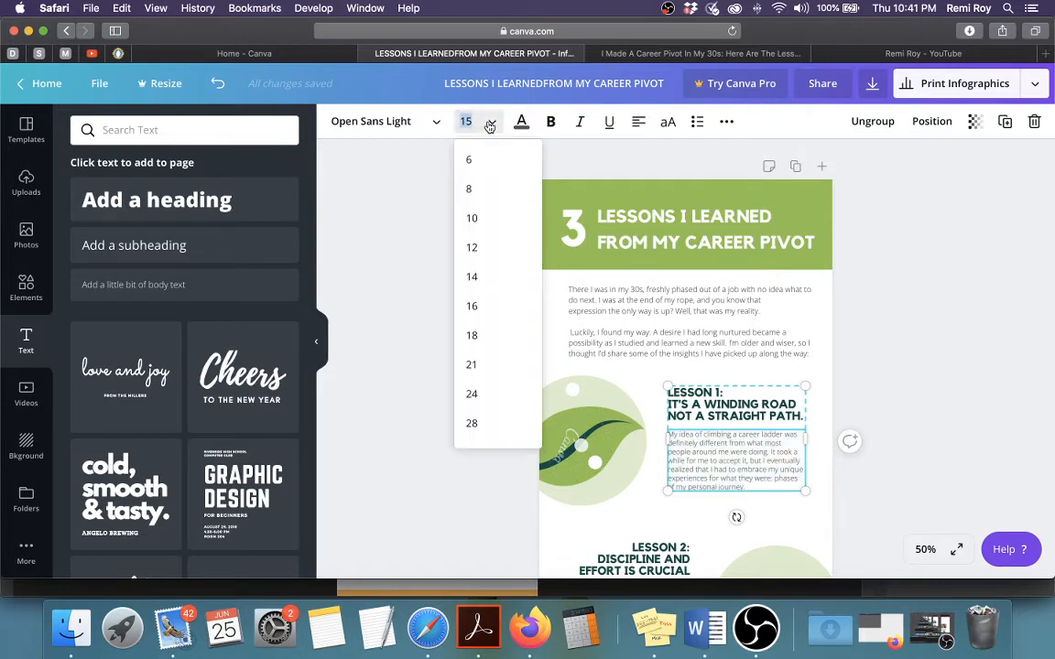
{"action": "left_click", "coordinate": [472, 276]}
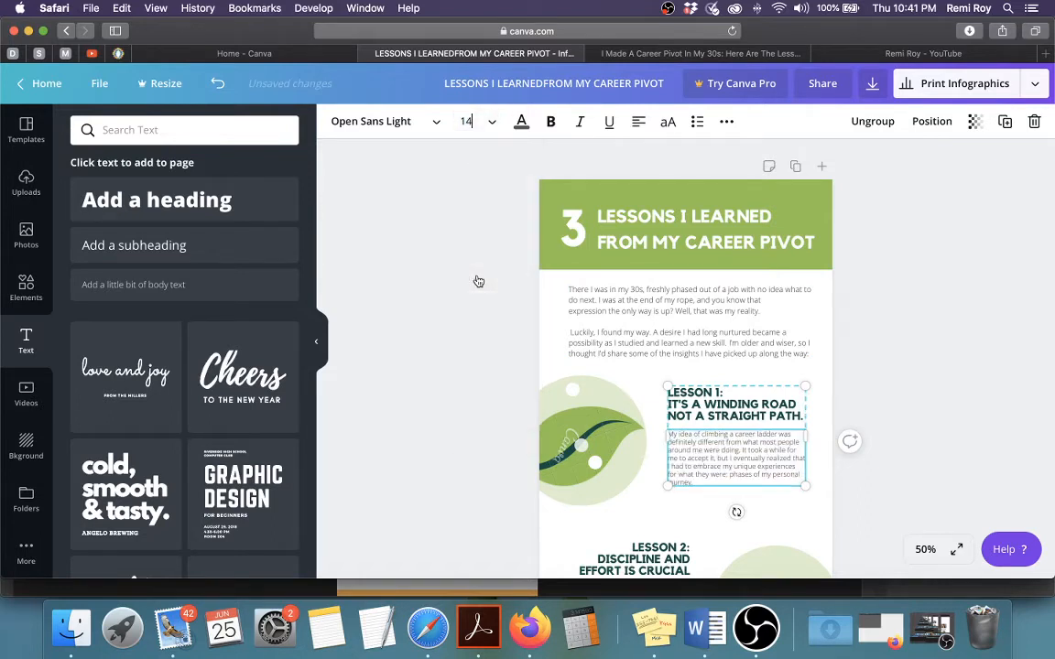
{"action": "left_click", "coordinate": [461, 122]}
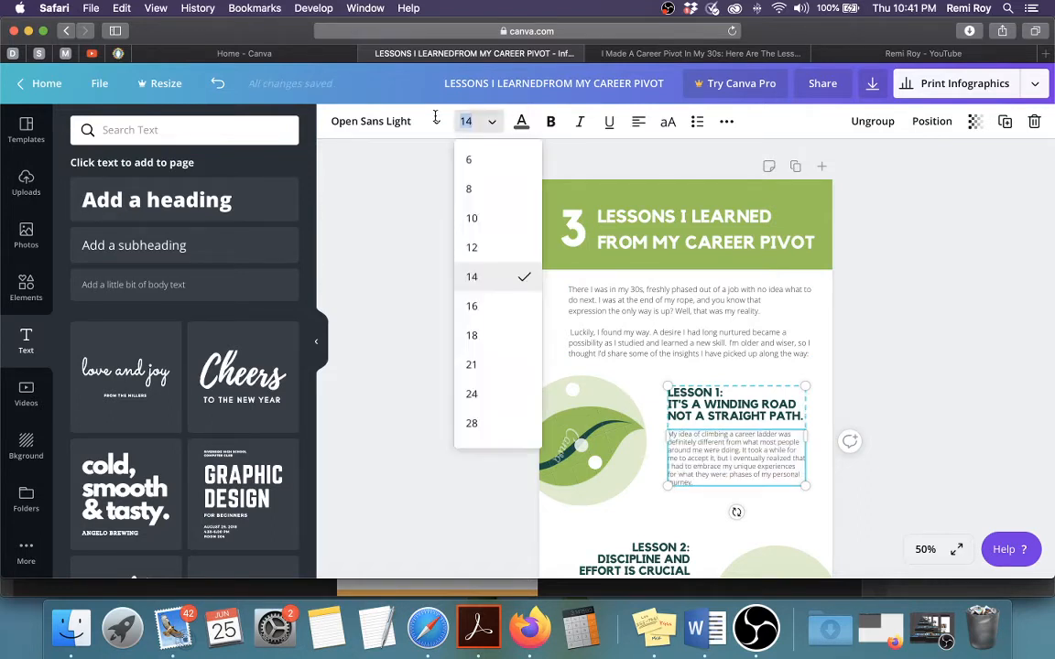
{"action": "type", "text": "1"}
{"action": "key", "text": "Return"}
{"action": "left_click", "coordinate": [932, 362]}
{"action": "scroll", "coordinate": [946, 364], "scroll_direction": "down", "scroll_amount": 5}
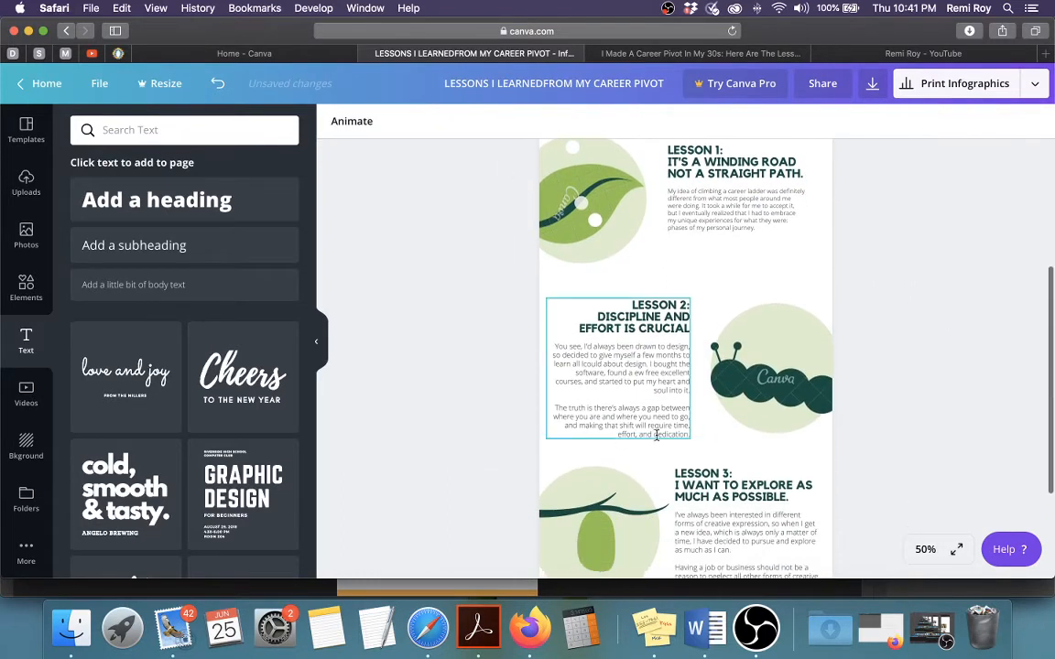
Step: Set the font size of the Lesson 2 body text to 13
{"action": "left_click", "coordinate": [655, 436]}
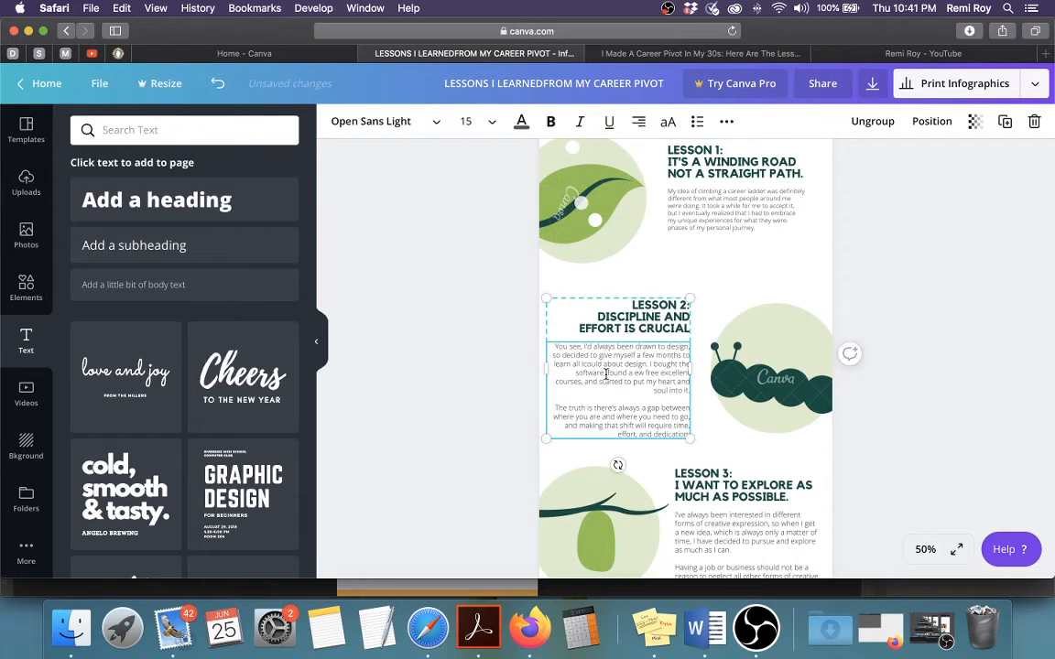
{"action": "left_click", "coordinate": [468, 122]}
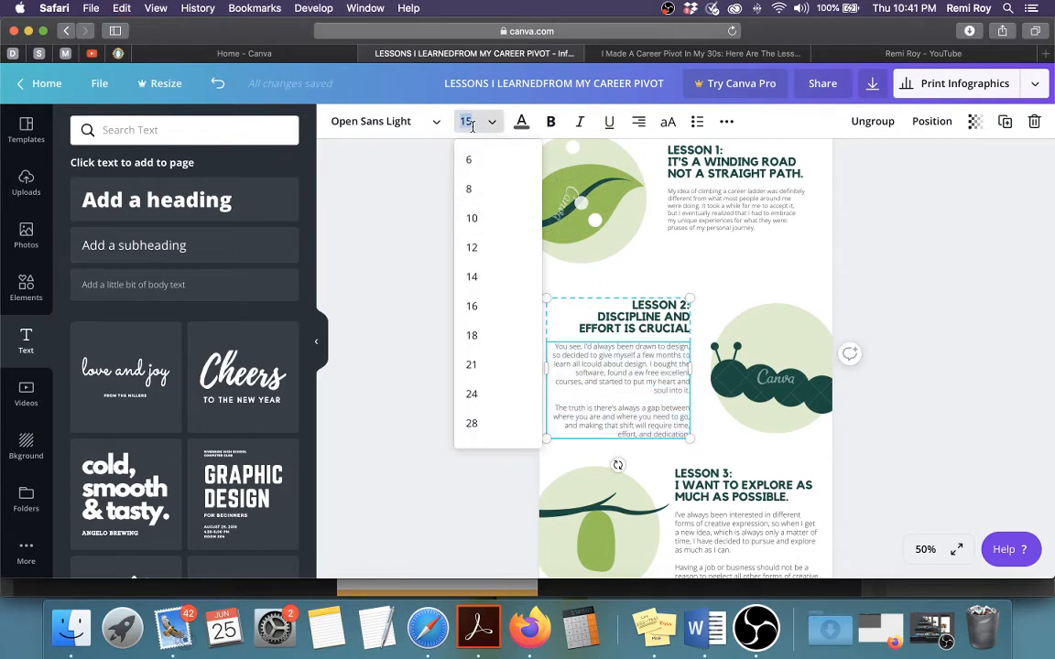
{"action": "type", "text": "13"}
{"action": "key", "text": "Return"}
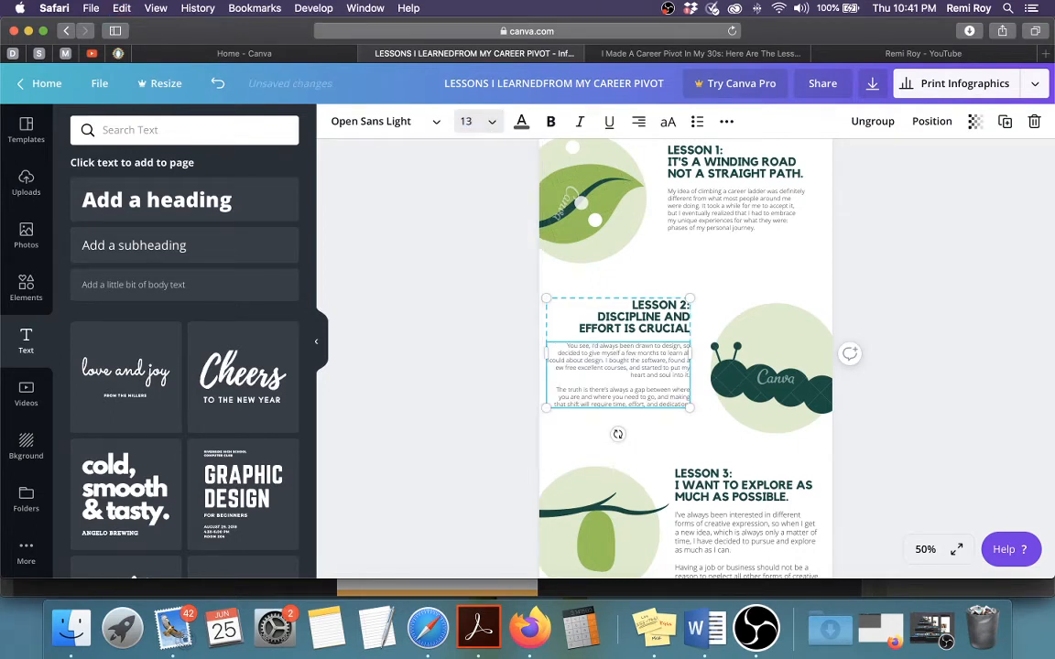
{"action": "left_click", "coordinate": [927, 465]}
Step: Set the font size of the Lesson 3 body text to 13
{"action": "scroll", "coordinate": [916, 458], "scroll_direction": "down", "scroll_amount": 5}
{"action": "left_click", "coordinate": [706, 417]}
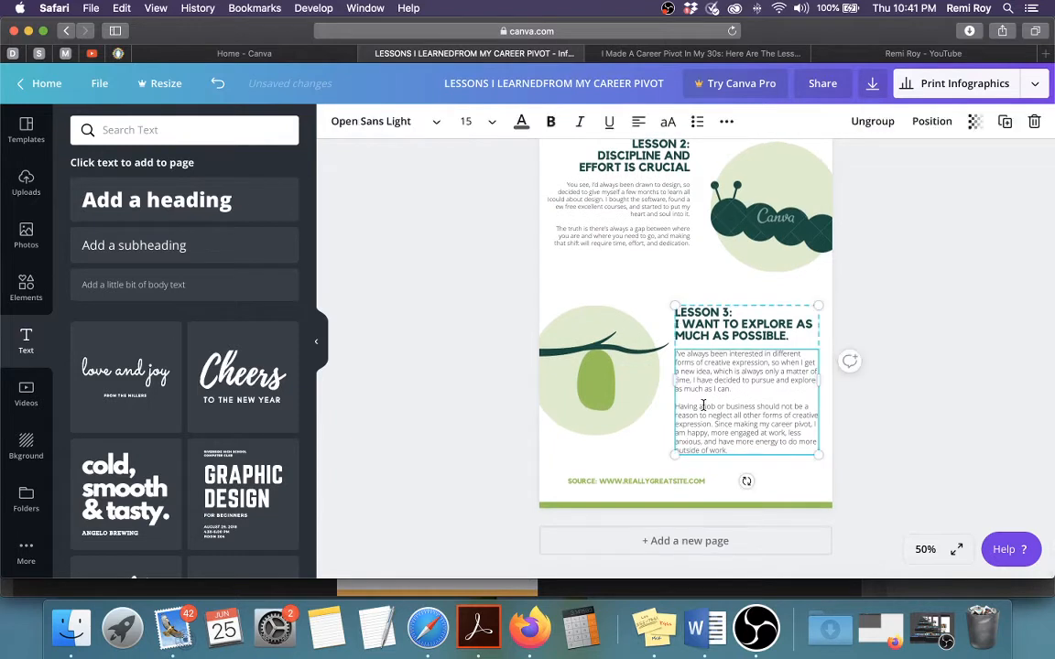
{"action": "double_click", "coordinate": [706, 417]}
{"action": "left_click", "coordinate": [477, 122]}
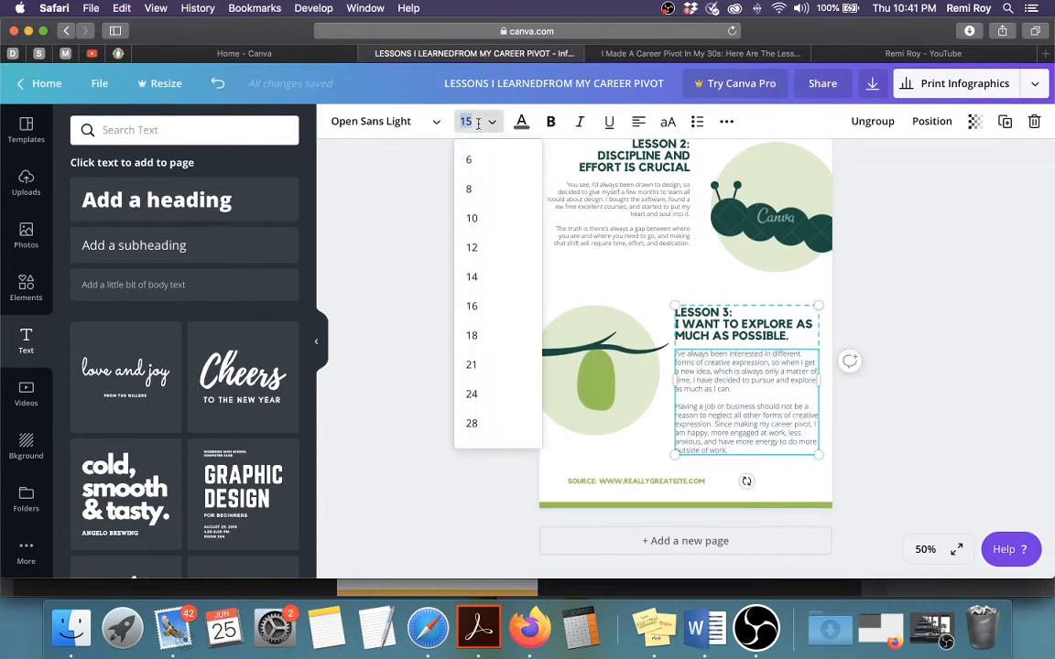
{"action": "key", "text": "Return"}
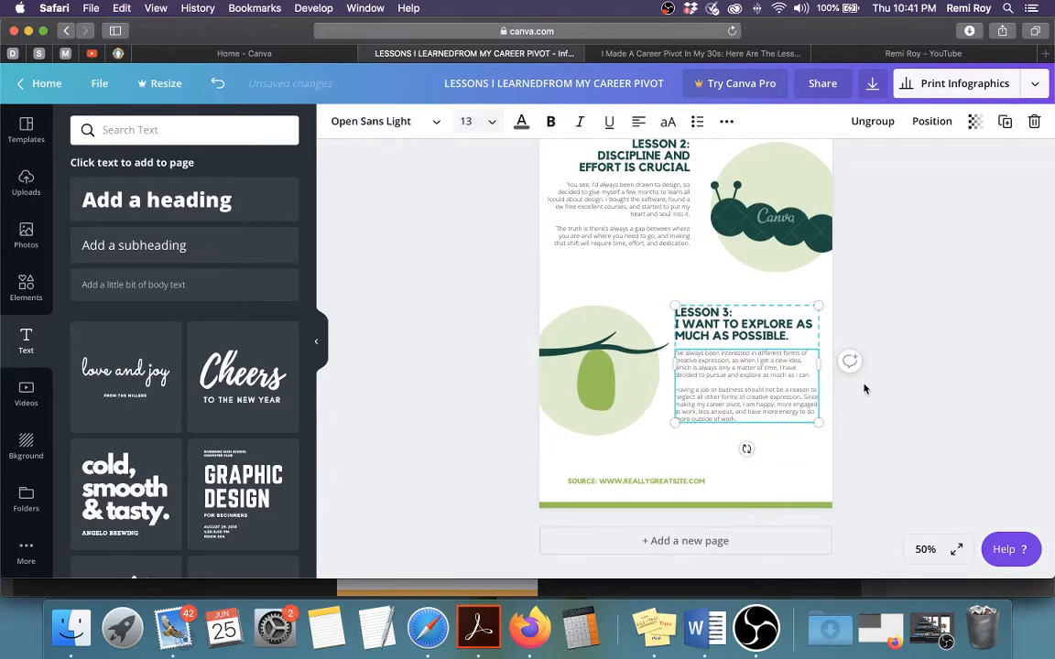
{"action": "left_click", "coordinate": [934, 400]}
{"action": "scroll", "coordinate": [934, 400], "scroll_direction": "up", "scroll_amount": 3}
{"action": "scroll", "coordinate": [934, 400], "scroll_direction": "up", "scroll_amount": 2}
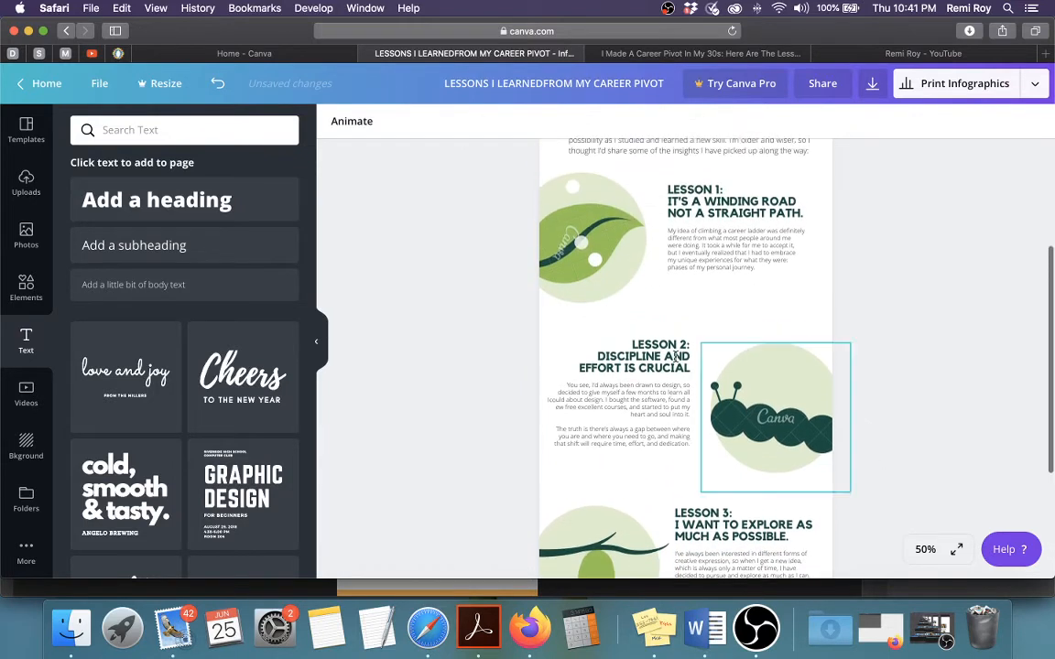
{"action": "scroll", "coordinate": [902, 327], "scroll_direction": "up", "scroll_amount": 2}
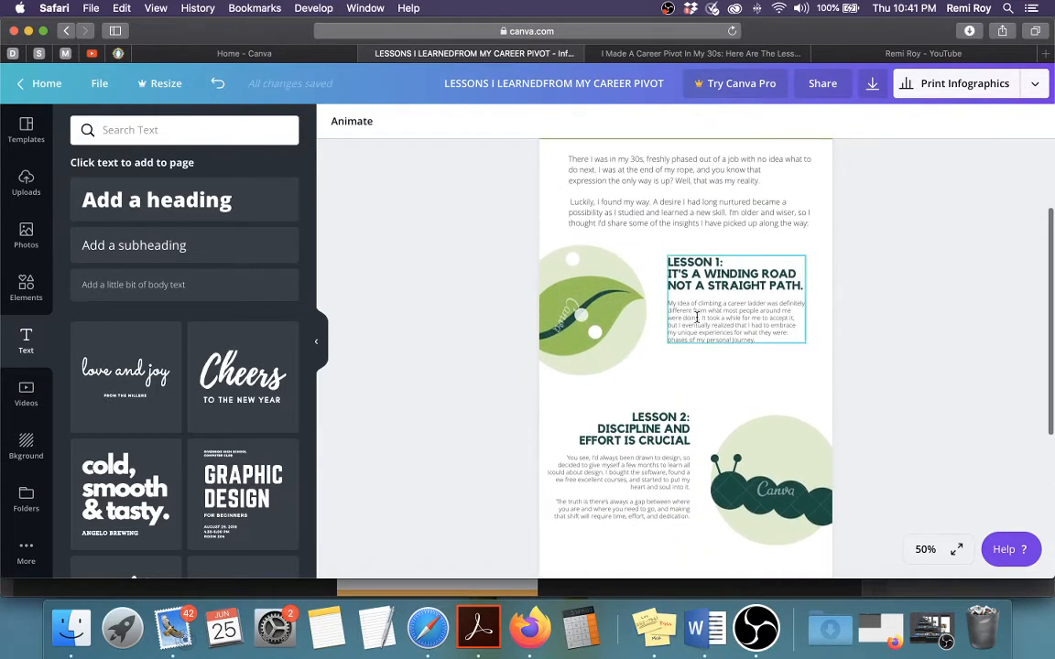
{"action": "left_click", "coordinate": [583, 316]}
{"action": "left_click", "coordinate": [457, 306]}
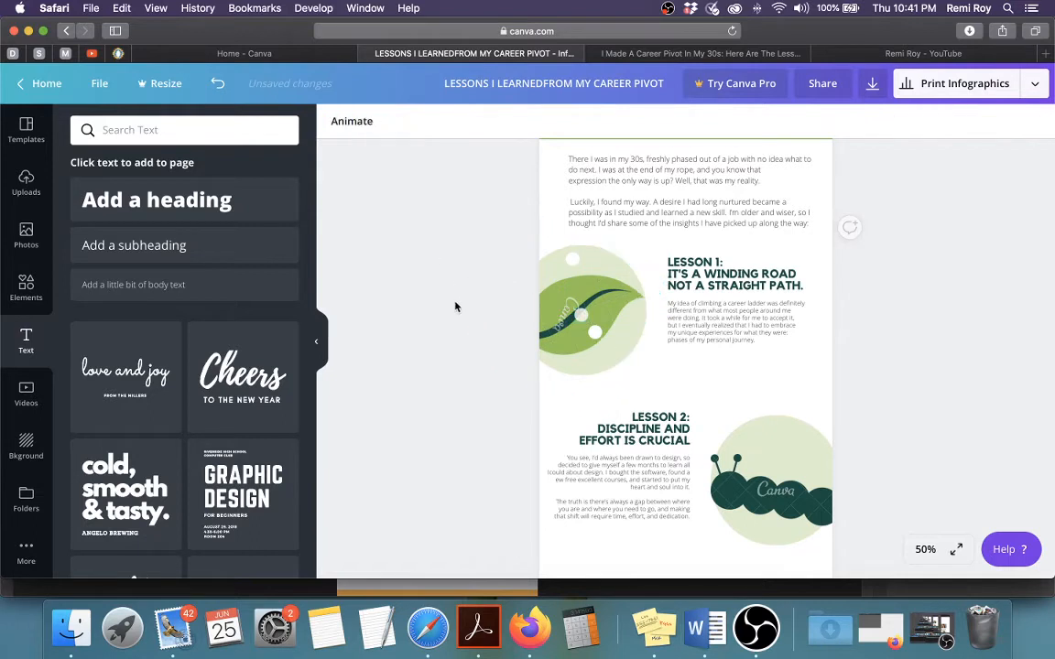
{"action": "left_click_drag", "start_coordinate": [559, 388], "coordinate": [550, 285]}
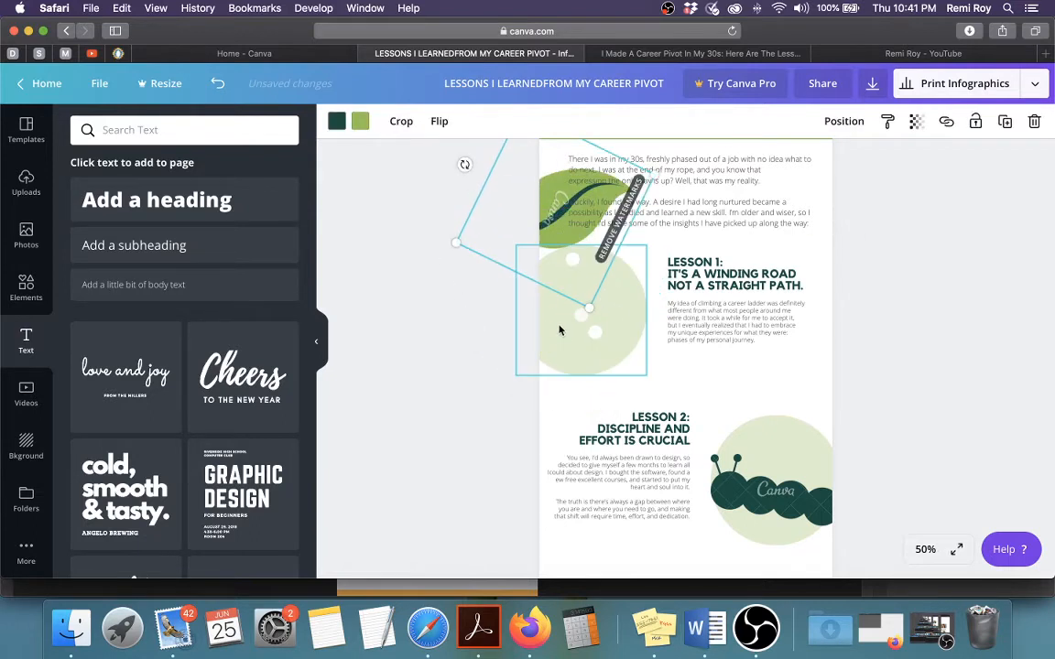
{"action": "key", "text": "super+z"}
Step: Move the leaf, its dots and the background circle beside Lesson 1 together slightly to the right
{"action": "left_click", "coordinate": [632, 394]}
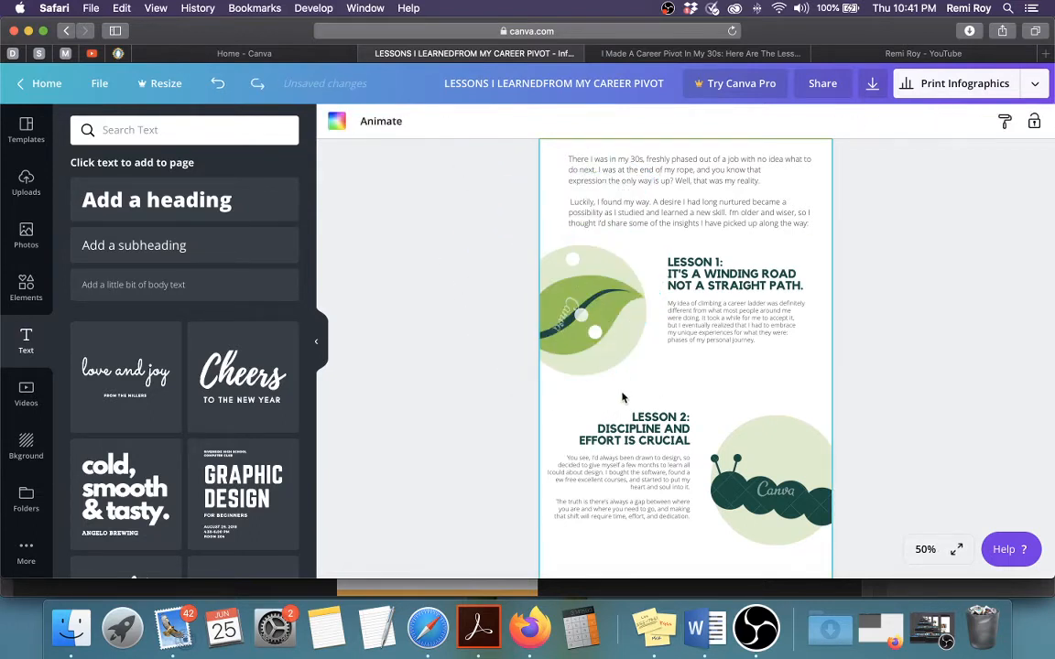
{"action": "left_click_drag", "start_coordinate": [624, 395], "coordinate": [678, 341]}
{"action": "left_click", "coordinate": [902, 372]}
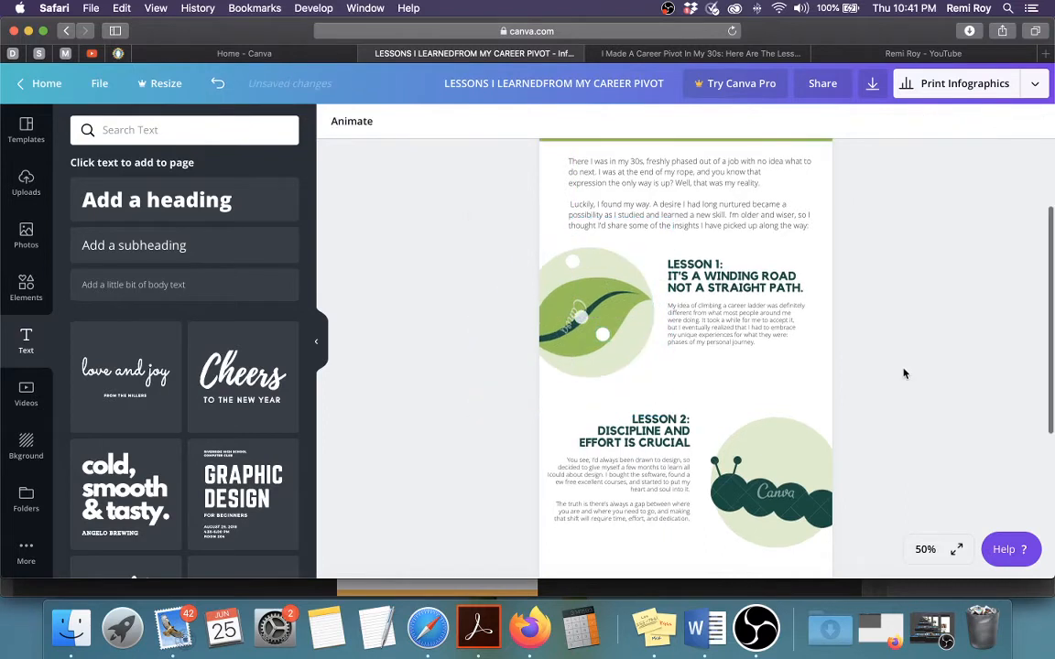
Step: Nudge the caterpillar illustration slightly up and to the left, relative to the Lesson 2 text
{"action": "scroll", "coordinate": [881, 370], "scroll_direction": "down", "scroll_amount": 3}
{"action": "left_click", "coordinate": [809, 365]}
{"action": "left_click_drag", "start_coordinate": [808, 365], "coordinate": [807, 351]}
{"action": "left_click", "coordinate": [923, 401]}
{"action": "scroll", "coordinate": [923, 401], "scroll_direction": "down", "scroll_amount": 2}
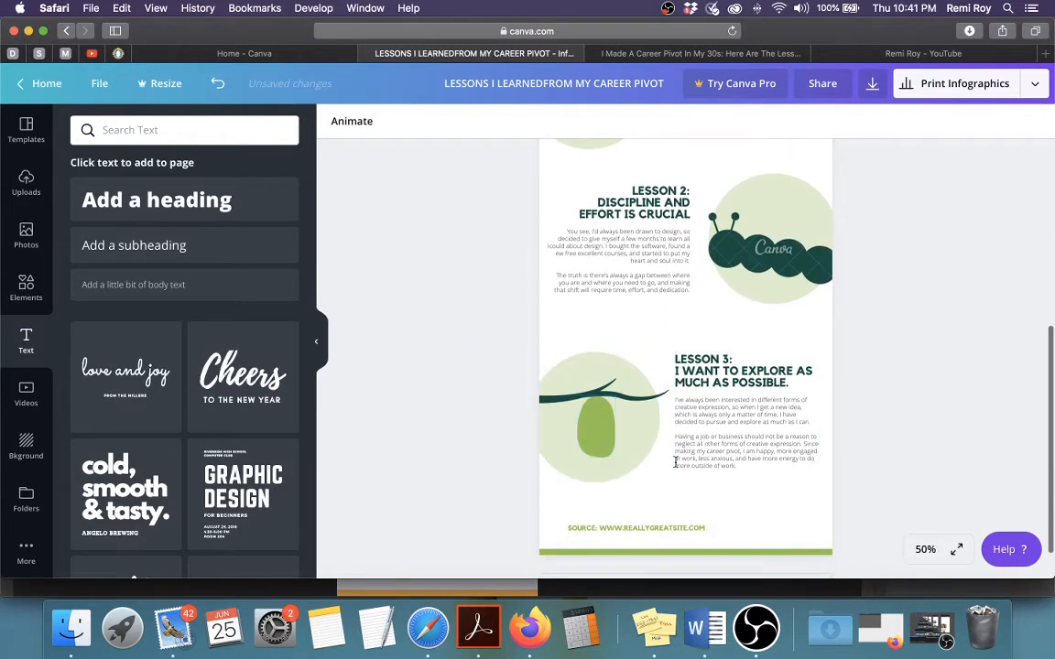
{"action": "scroll", "coordinate": [925, 416], "scroll_direction": "up", "scroll_amount": 2}
{"action": "scroll", "coordinate": [926, 418], "scroll_direction": "up", "scroll_amount": 3}
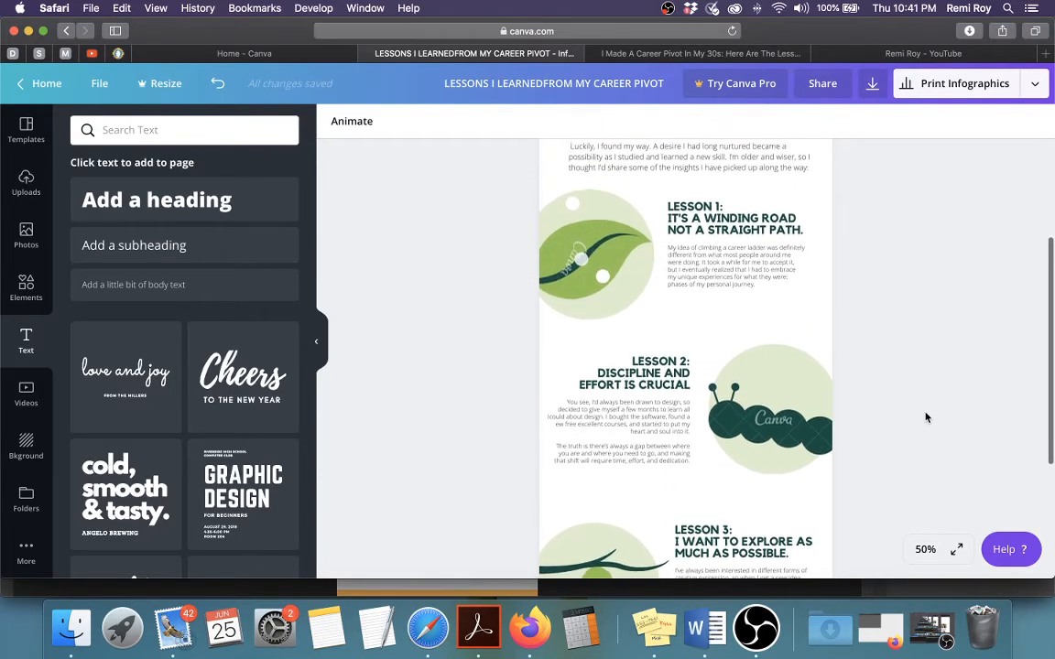
{"action": "scroll", "coordinate": [926, 418], "scroll_direction": "down", "scroll_amount": 5}
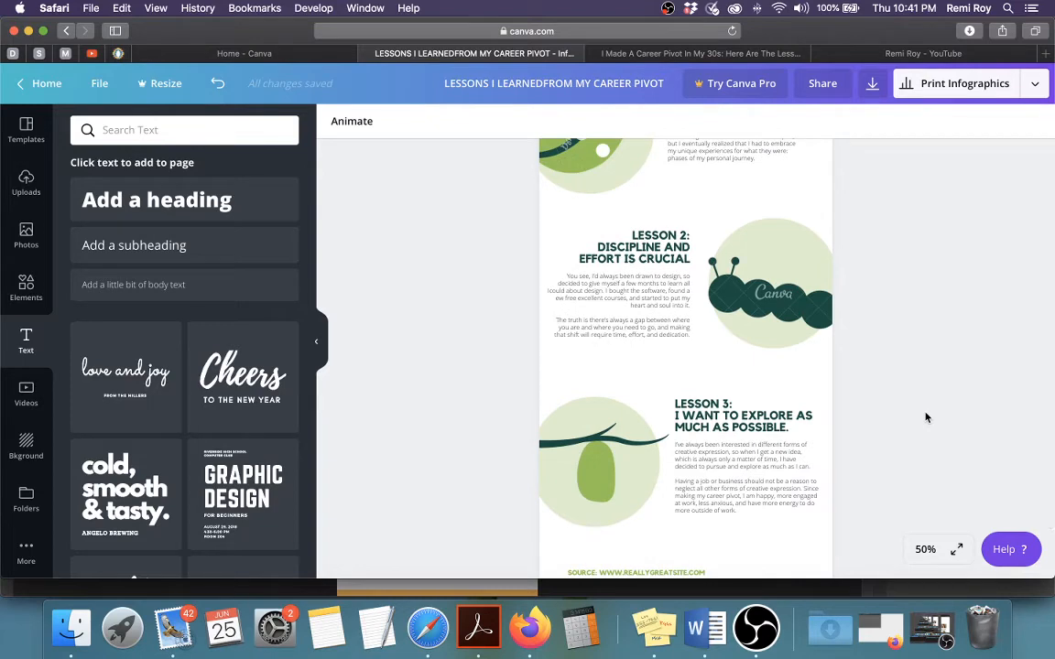
Step: Recolor the green header banner behind the infographic title to orange
{"action": "scroll", "coordinate": [926, 418], "scroll_direction": "up", "scroll_amount": 5}
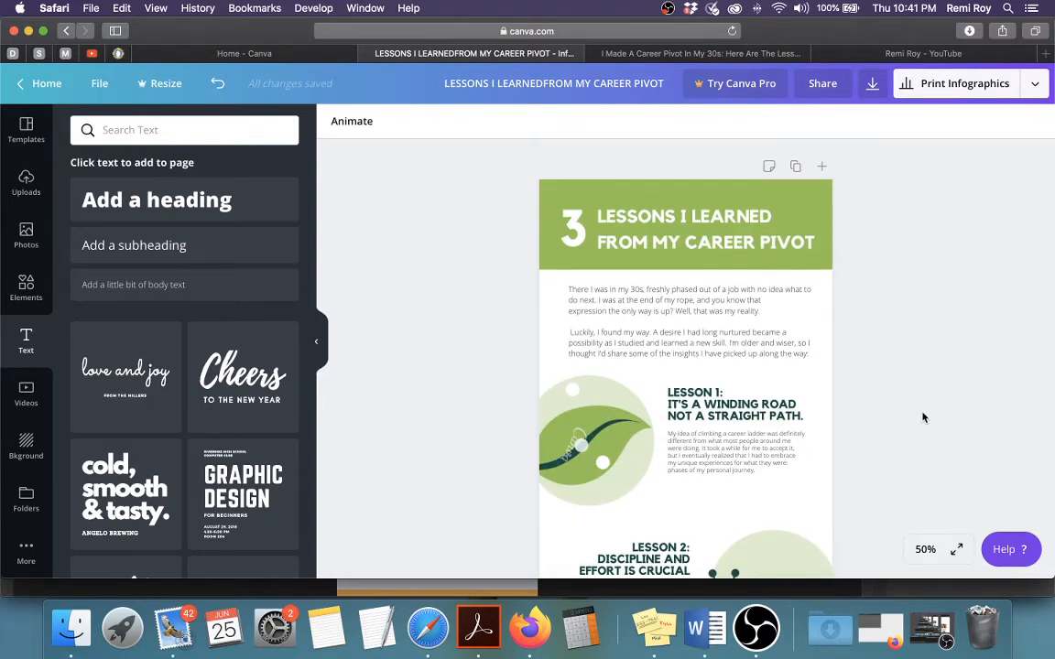
{"action": "left_click", "coordinate": [549, 194]}
{"action": "left_click", "coordinate": [336, 121]}
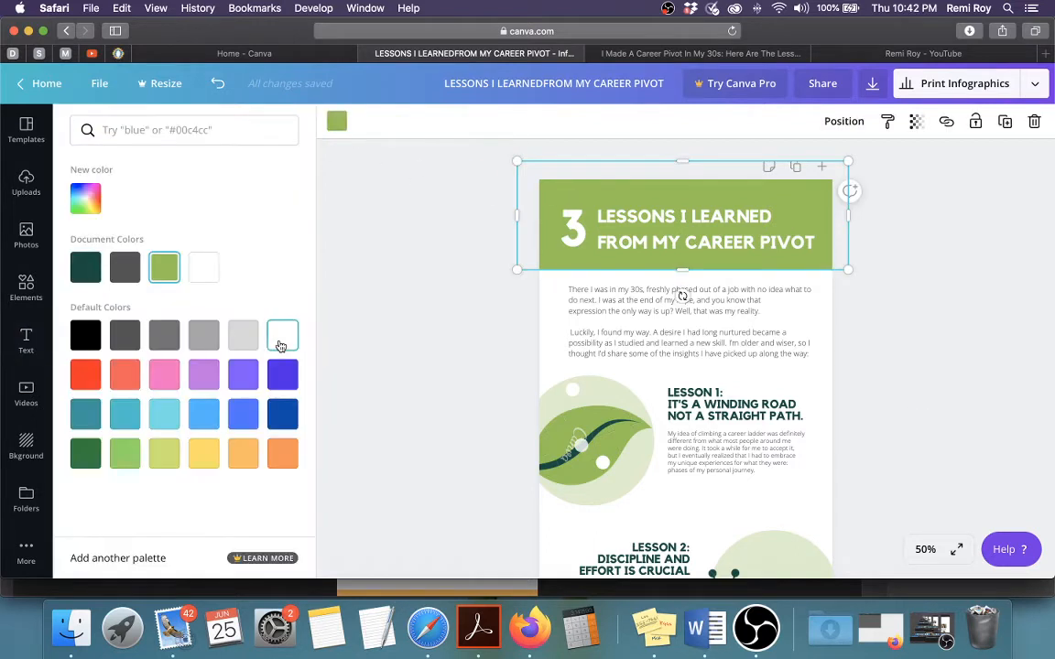
{"action": "left_click", "coordinate": [282, 456]}
{"action": "left_click", "coordinate": [909, 431]}
Step: Change the Lesson 1 heading text color to the same orange as the header banner
{"action": "scroll", "coordinate": [904, 448], "scroll_direction": "down", "scroll_amount": 3}
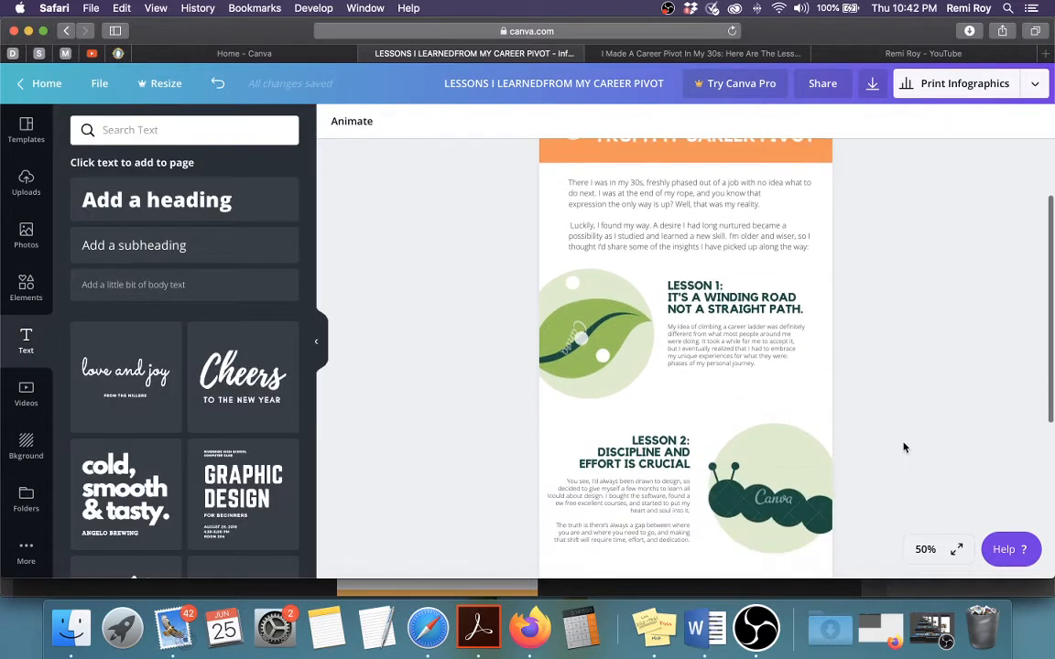
{"action": "left_click", "coordinate": [696, 293]}
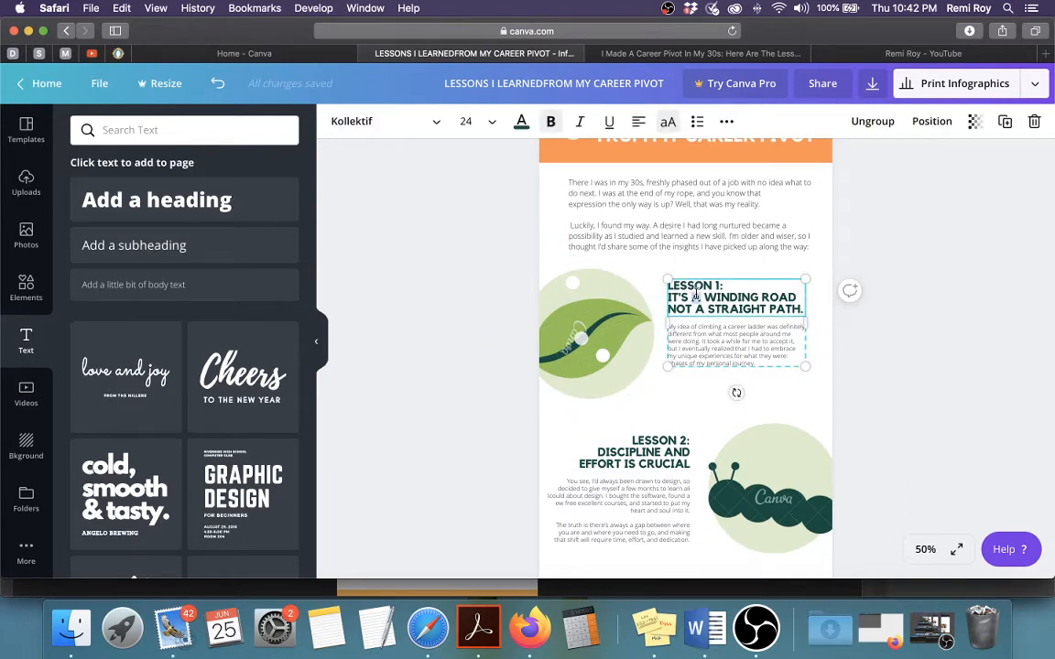
{"action": "double_click", "coordinate": [696, 293]}
{"action": "left_click", "coordinate": [521, 121]}
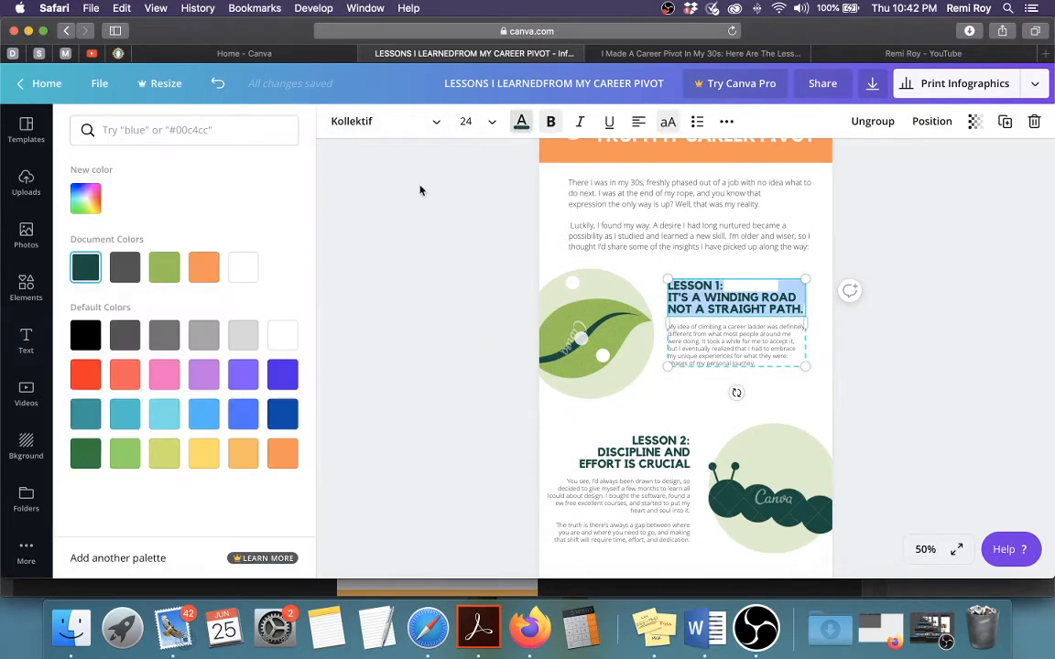
{"action": "left_click", "coordinate": [203, 267]}
{"action": "left_click", "coordinate": [412, 348]}
{"action": "left_click", "coordinate": [855, 365]}
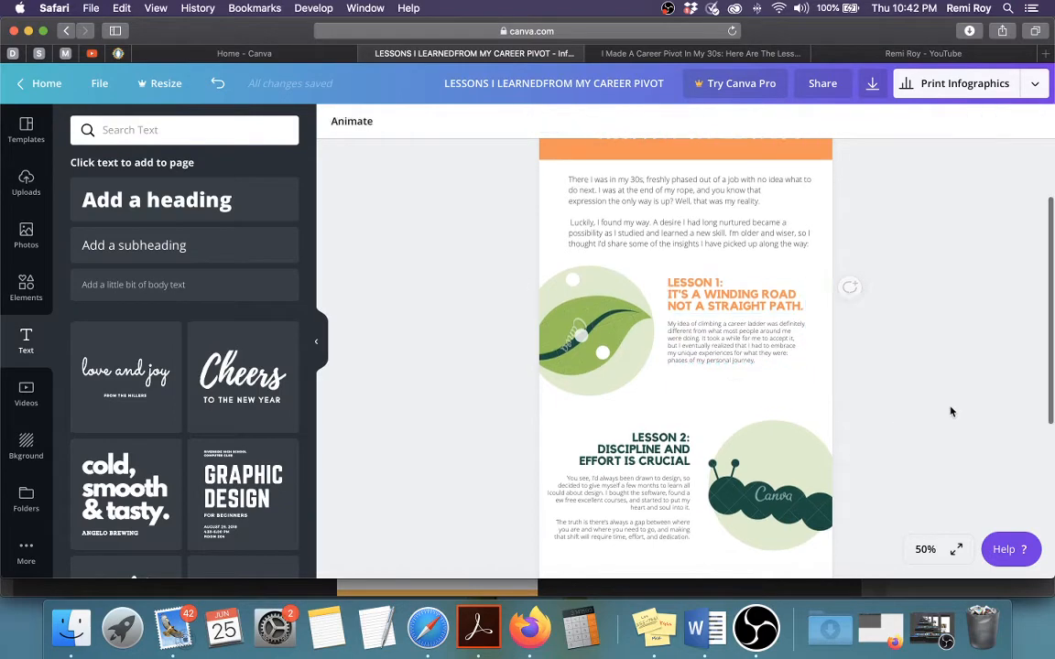
Step: Change the Lesson 2 heading text color to the header's orange
{"action": "scroll", "coordinate": [806, 330], "scroll_direction": "down", "scroll_amount": 5}
{"action": "left_click", "coordinate": [626, 256]}
{"action": "double_click", "coordinate": [626, 256]}
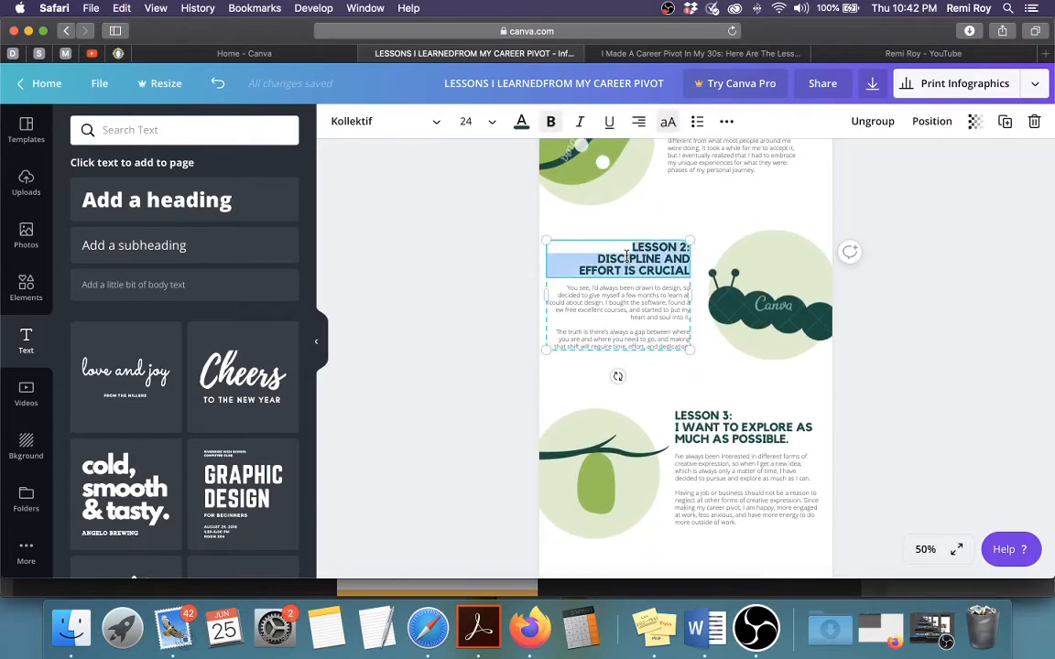
{"action": "left_click", "coordinate": [521, 121]}
{"action": "left_click", "coordinate": [205, 266]}
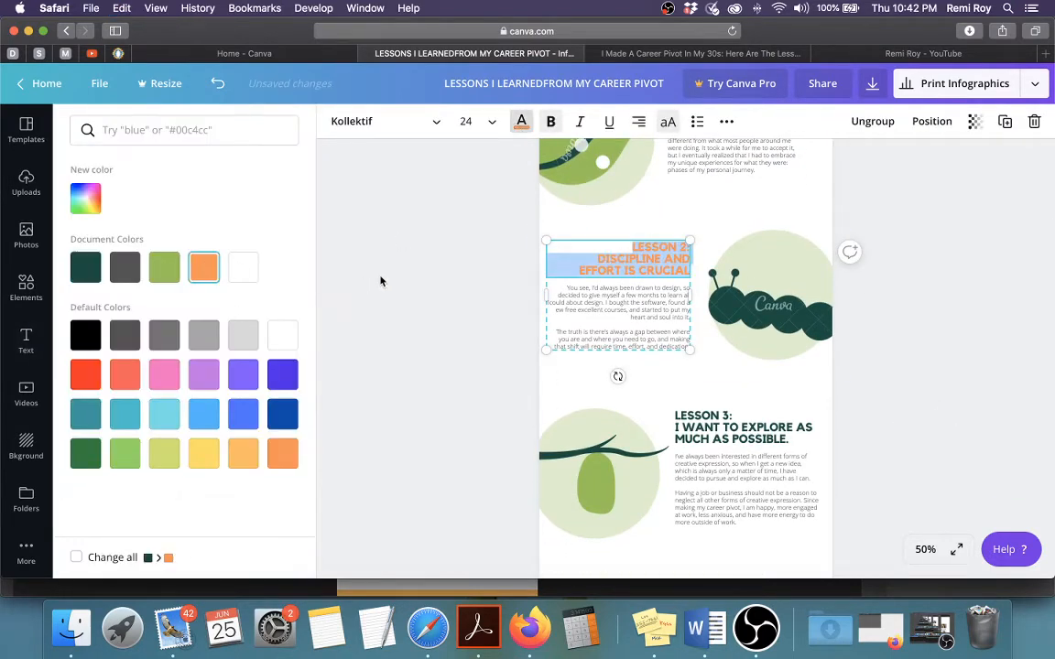
{"action": "left_click", "coordinate": [381, 283]}
Step: Change the Lesson 3 heading text color to the header's orange
{"action": "left_click", "coordinate": [721, 432]}
{"action": "double_click", "coordinate": [721, 432]}
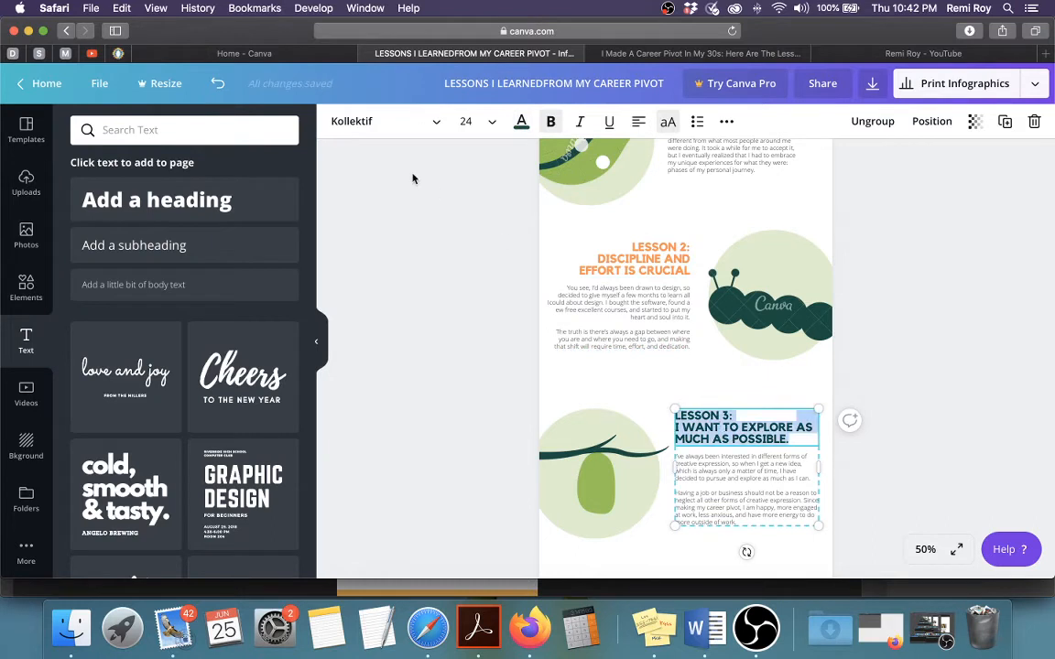
{"action": "left_click", "coordinate": [523, 122]}
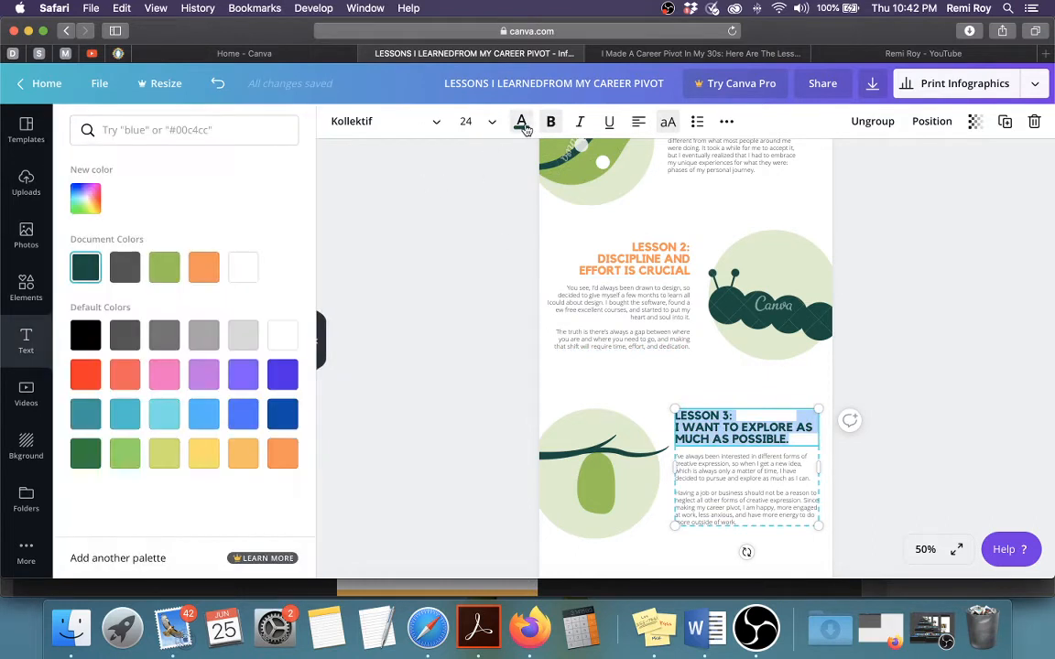
{"action": "left_click", "coordinate": [205, 266]}
{"action": "left_click", "coordinate": [1023, 436]}
{"action": "left_click", "coordinate": [939, 430]}
{"action": "scroll", "coordinate": [939, 430], "scroll_direction": "down", "scroll_amount": 4}
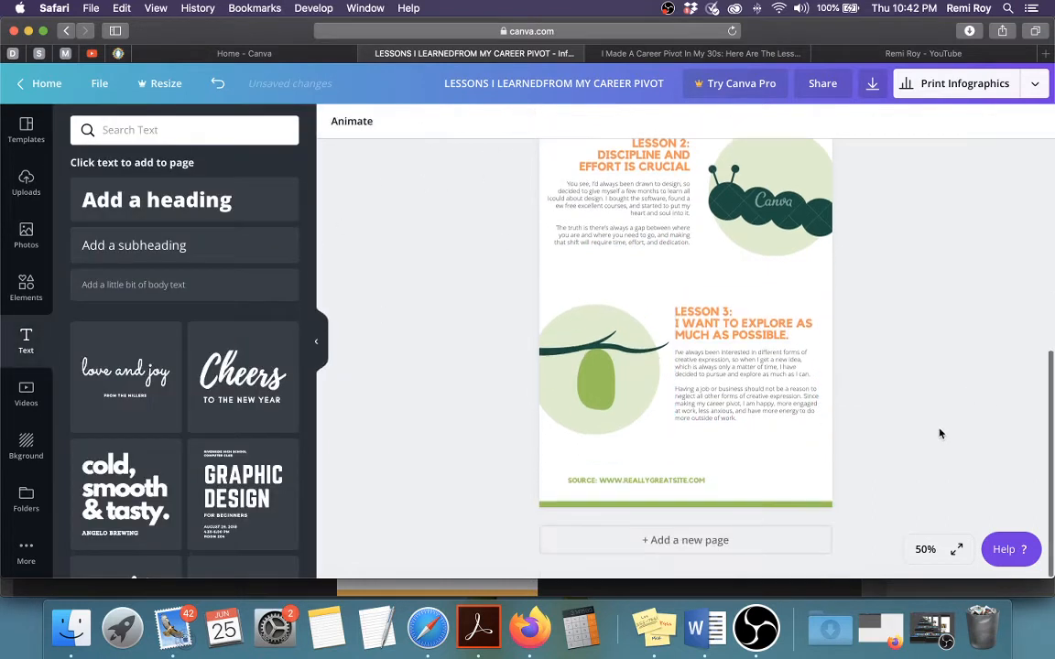
{"action": "left_click", "coordinate": [603, 483]}
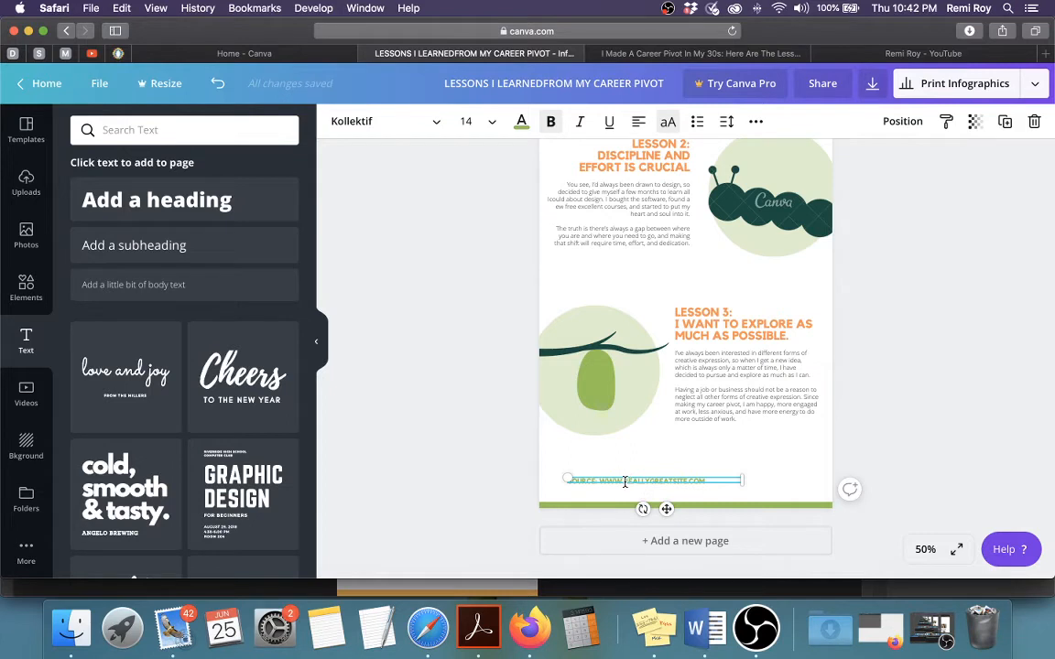
{"action": "double_click", "coordinate": [628, 482]}
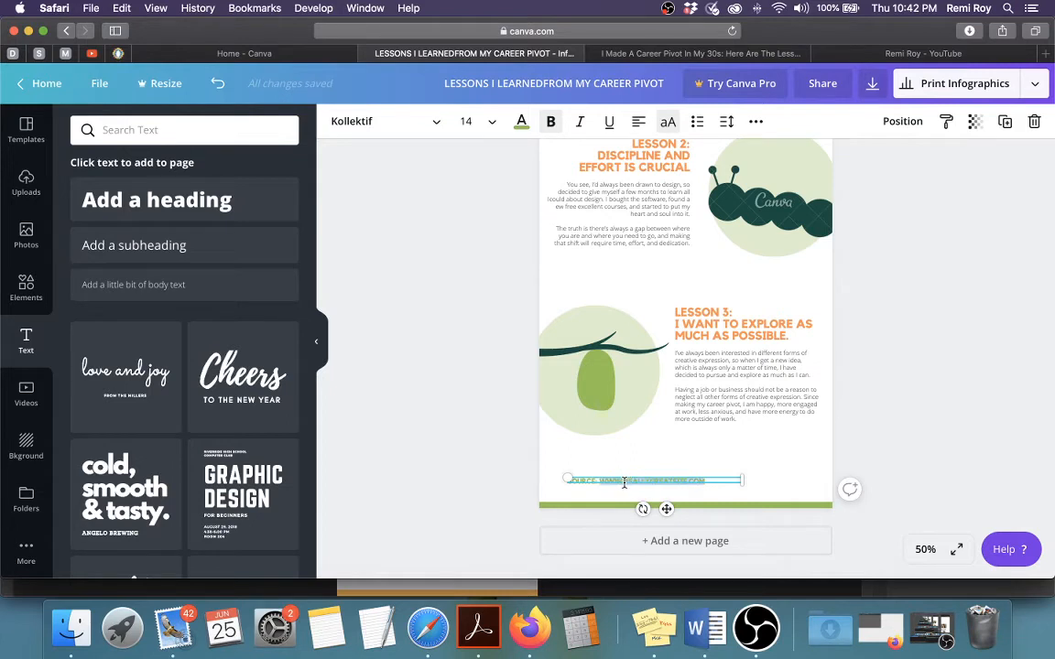
{"action": "left_click", "coordinate": [636, 488]}
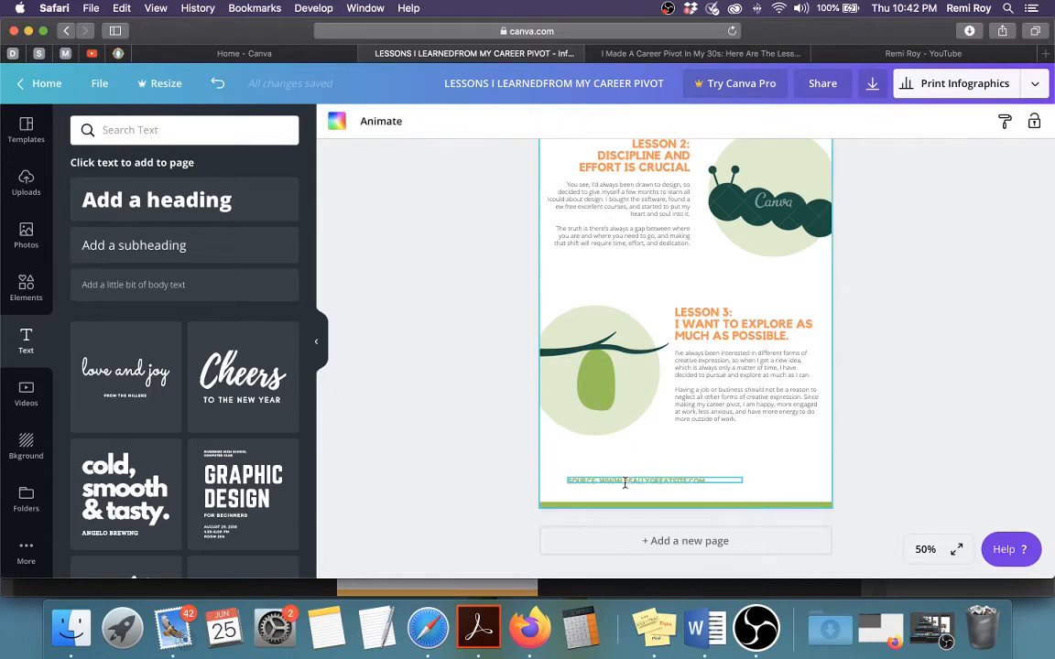
{"action": "left_click", "coordinate": [626, 482]}
{"action": "double_click", "coordinate": [625, 481]}
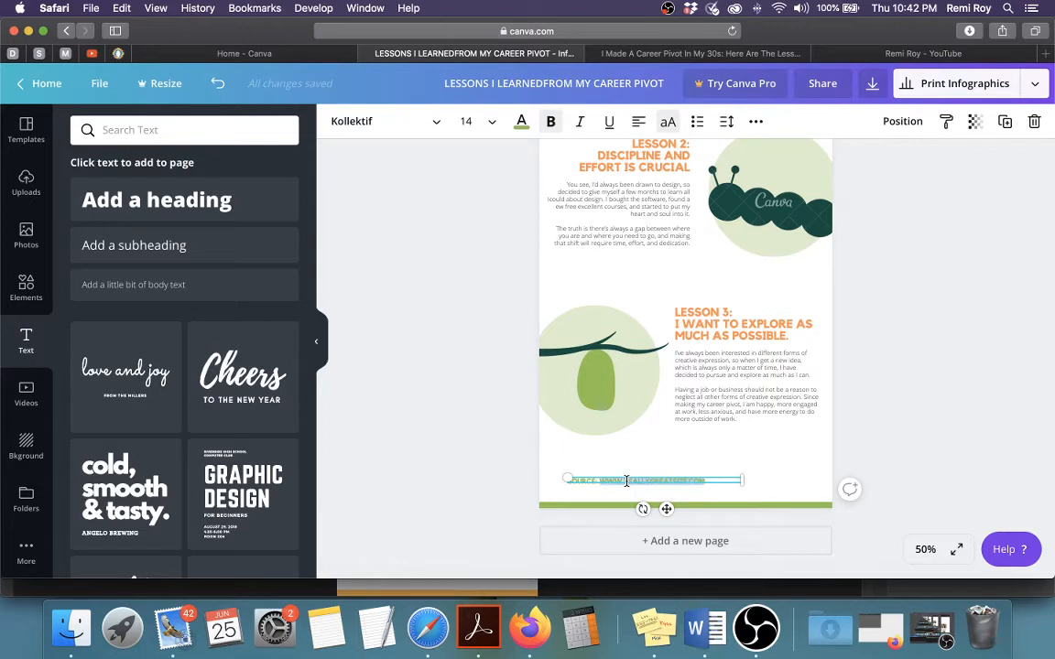
{"action": "type", "text": "w"}
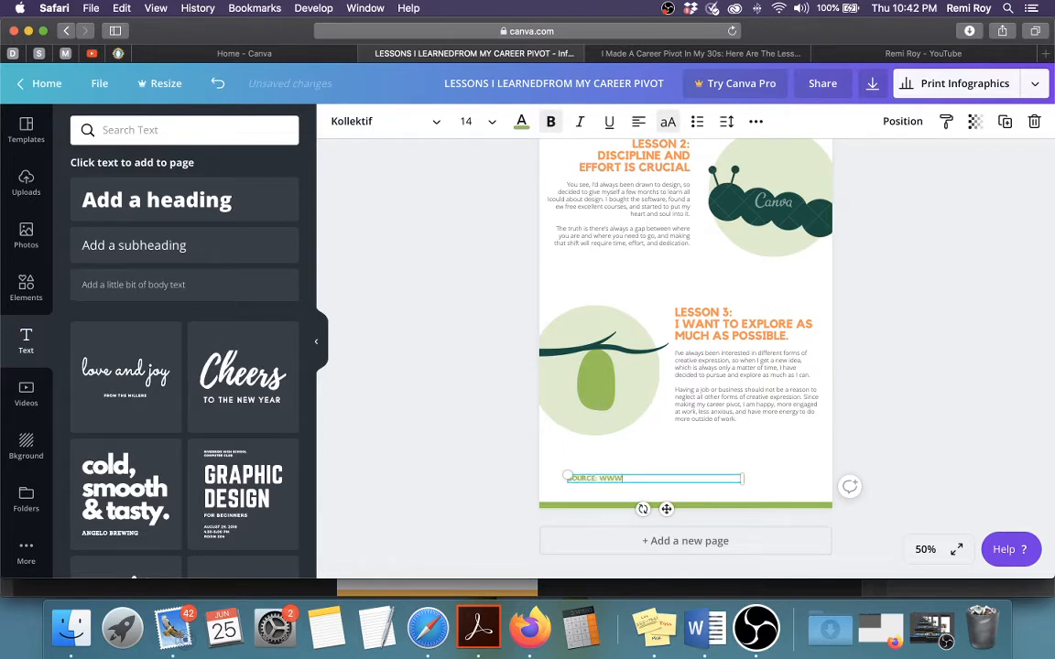
{"action": "type", "text": "ww.up"}
{"action": "left_click", "coordinate": [963, 429]}
Step: Change the source line's text color to the header's orange
{"action": "left_click", "coordinate": [640, 478]}
{"action": "left_click", "coordinate": [521, 121]}
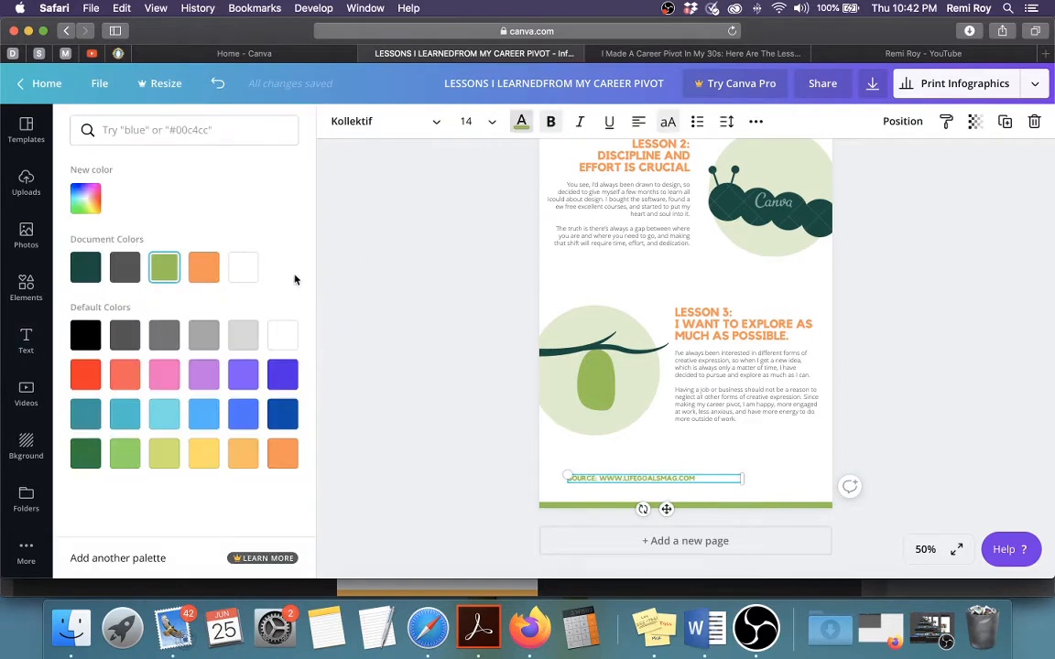
{"action": "left_click", "coordinate": [205, 267]}
{"action": "left_click", "coordinate": [893, 359]}
Step: Delete the leaf illustration beside Lesson 1 and the caterpillar illustration beside Lesson 2
{"action": "scroll", "coordinate": [893, 359], "scroll_direction": "up", "scroll_amount": 5}
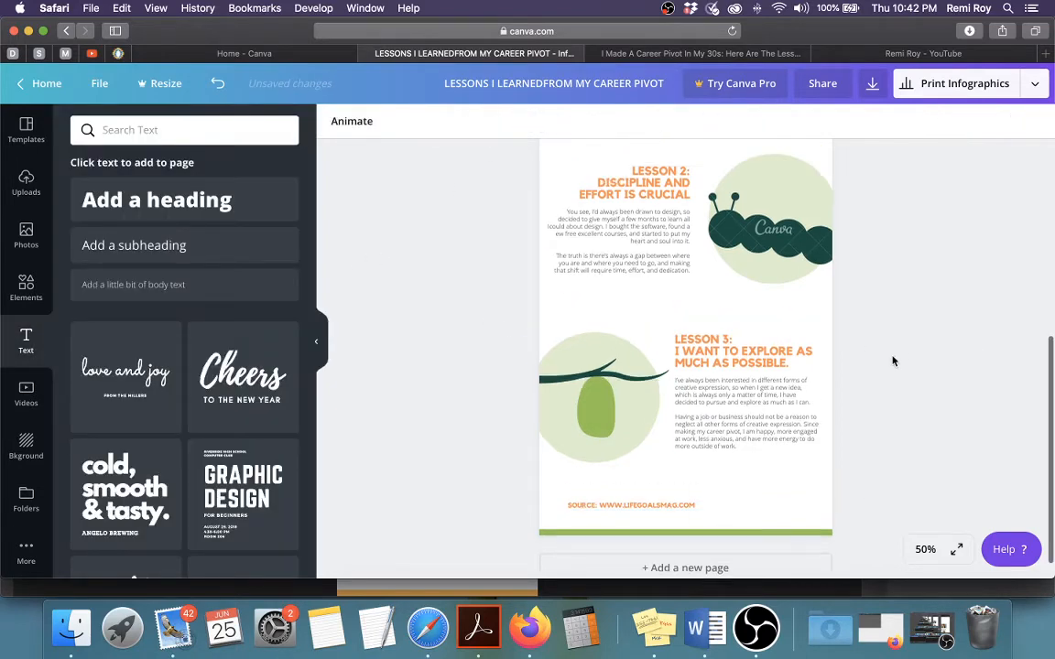
{"action": "scroll", "coordinate": [893, 358], "scroll_direction": "down", "scroll_amount": 3}
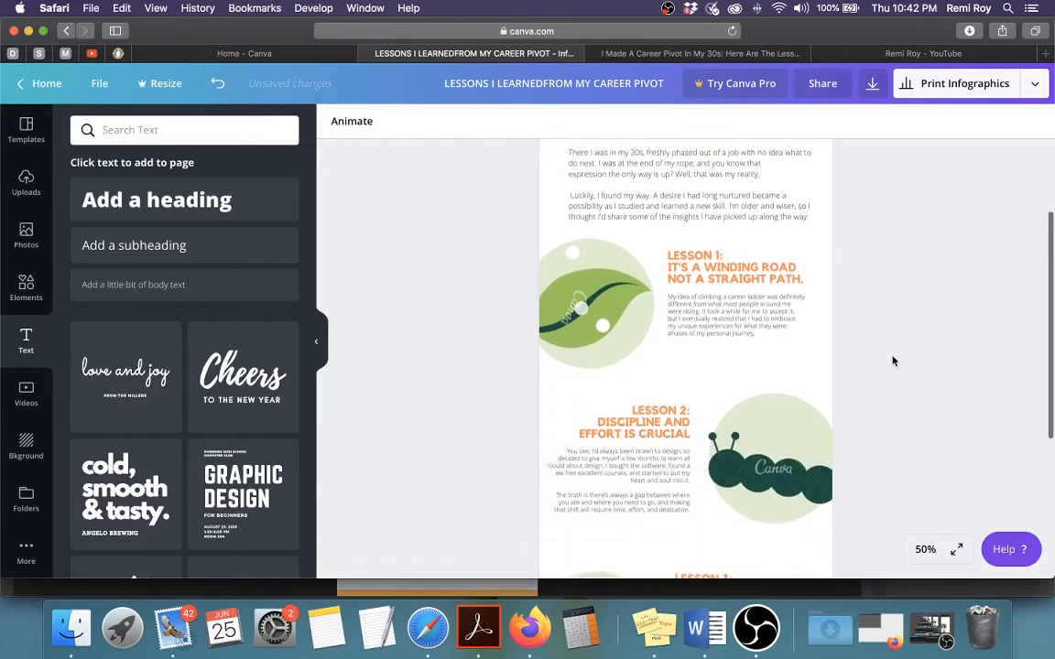
{"action": "left_click", "coordinate": [643, 314]}
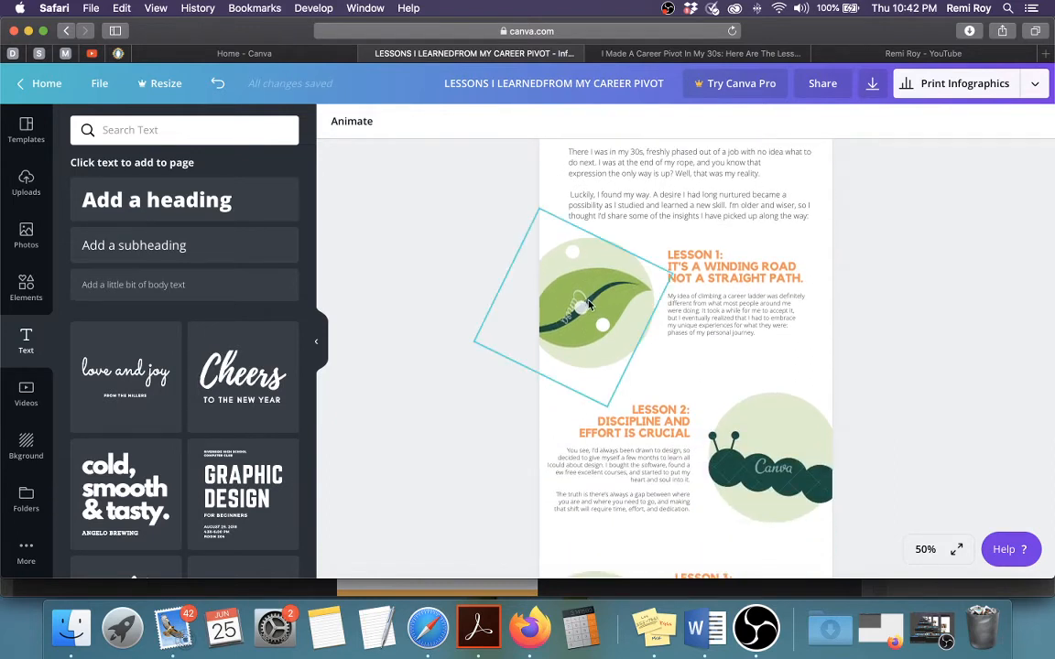
{"action": "scroll", "coordinate": [586, 306], "scroll_direction": "up", "scroll_amount": 1}
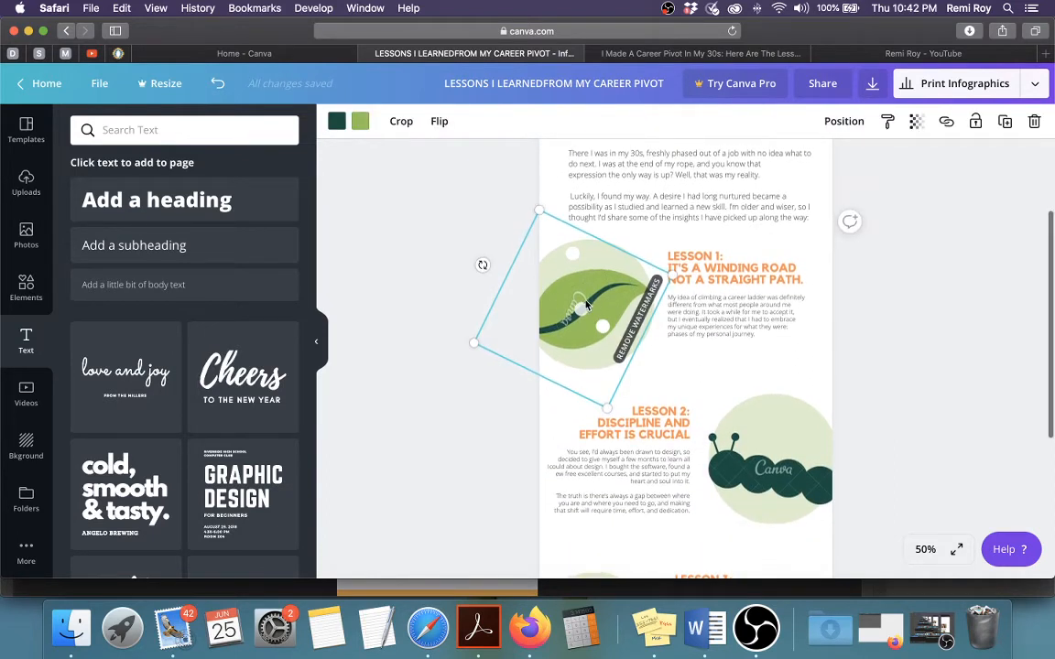
{"action": "scroll", "coordinate": [628, 345], "scroll_direction": "down", "scroll_amount": 1}
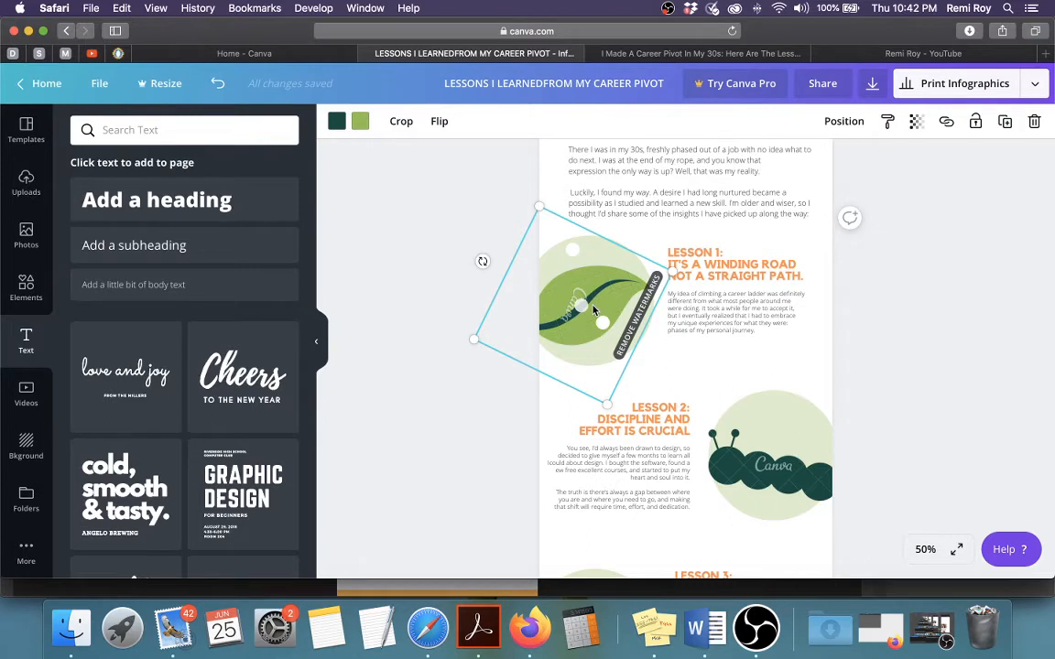
{"action": "key", "text": "Delete"}
{"action": "left_click", "coordinate": [786, 474]}
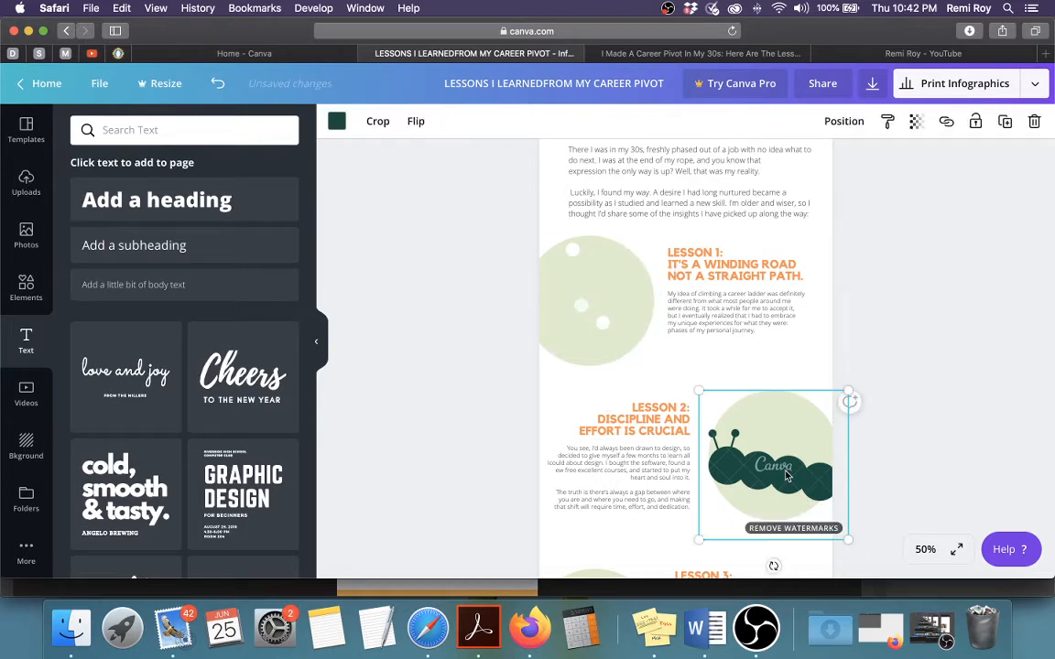
{"action": "key", "text": "Delete"}
Step: Delete the branch and the green cocoon over the circle beside Lesson 3
{"action": "scroll", "coordinate": [845, 474], "scroll_direction": "down", "scroll_amount": 5}
{"action": "left_click", "coordinate": [570, 389]}
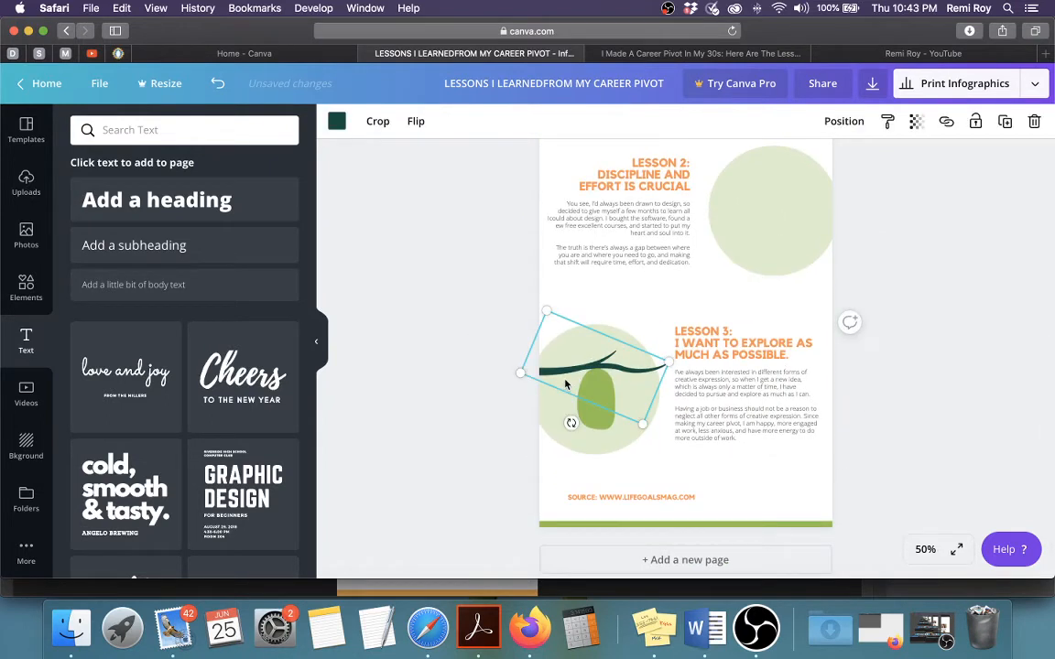
{"action": "key", "text": "Delete"}
{"action": "left_click", "coordinate": [594, 401]}
{"action": "key", "text": "Delete"}
Step: Delete the three white dots on the pale green circle beside Lesson 1
{"action": "scroll", "coordinate": [901, 483], "scroll_direction": "up", "scroll_amount": 3}
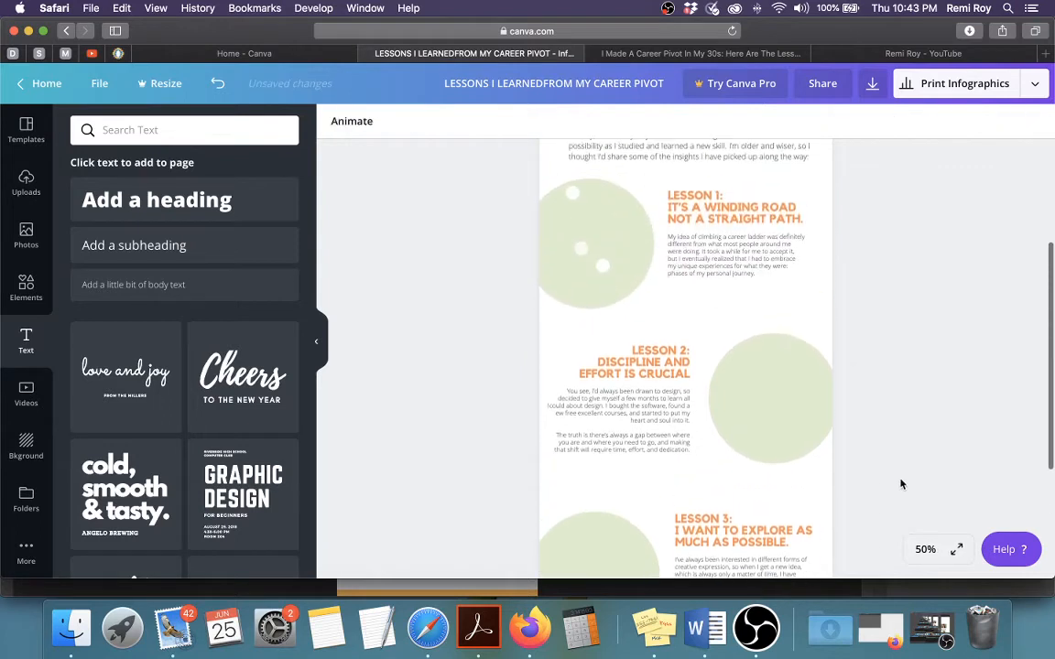
{"action": "scroll", "coordinate": [901, 483], "scroll_direction": "up", "scroll_amount": 2}
{"action": "left_click", "coordinate": [602, 345]}
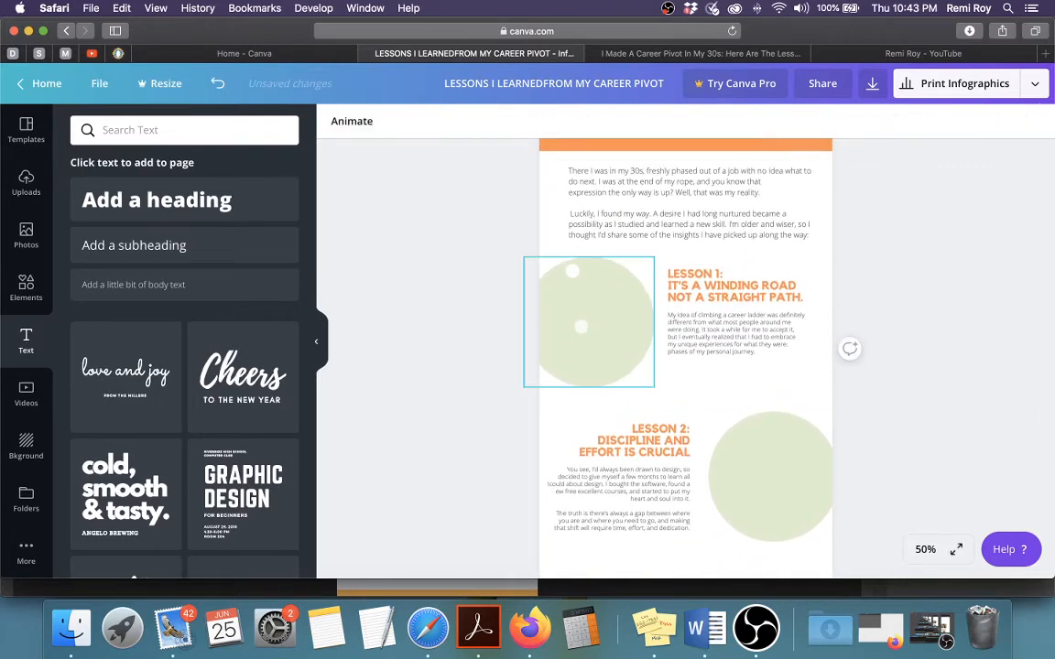
{"action": "left_click", "coordinate": [585, 328]}
{"action": "key", "text": "Delete"}
{"action": "left_click", "coordinate": [576, 273]}
{"action": "key", "text": "Delete"}
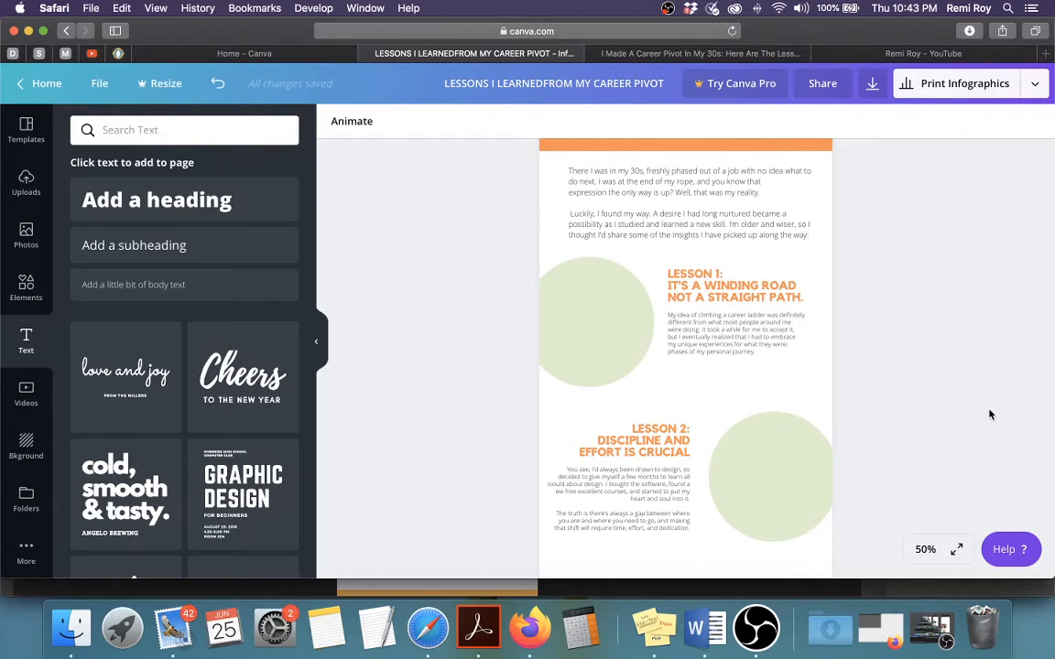
Step: Try the recently used winding-road graphic over the Lesson 1 circle and take it off the page again
{"action": "left_click", "coordinate": [26, 289]}
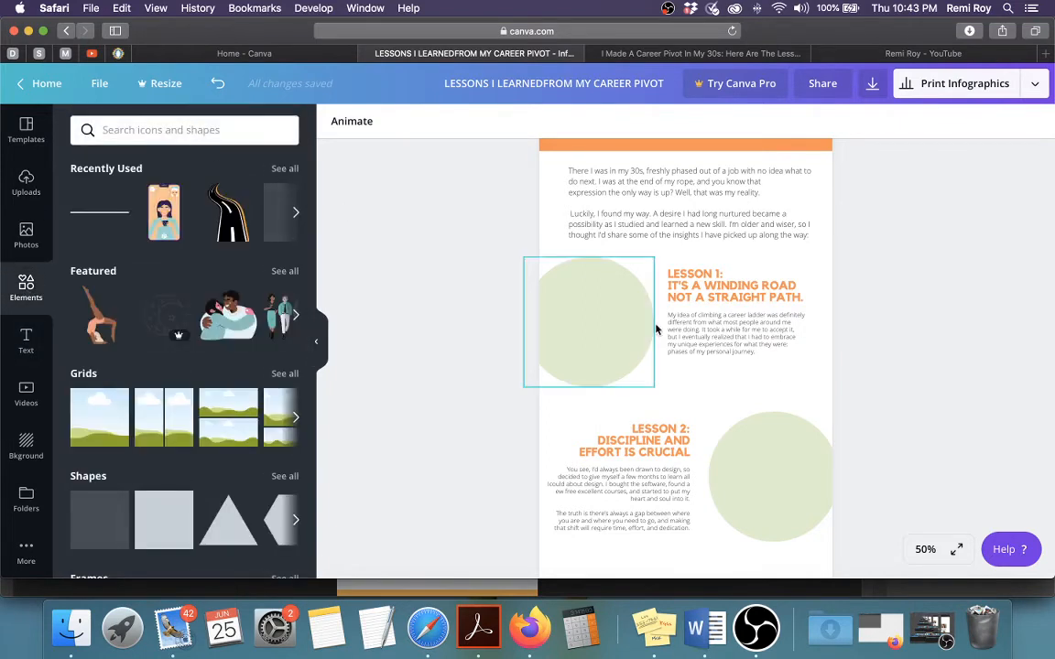
{"action": "left_click", "coordinate": [230, 220]}
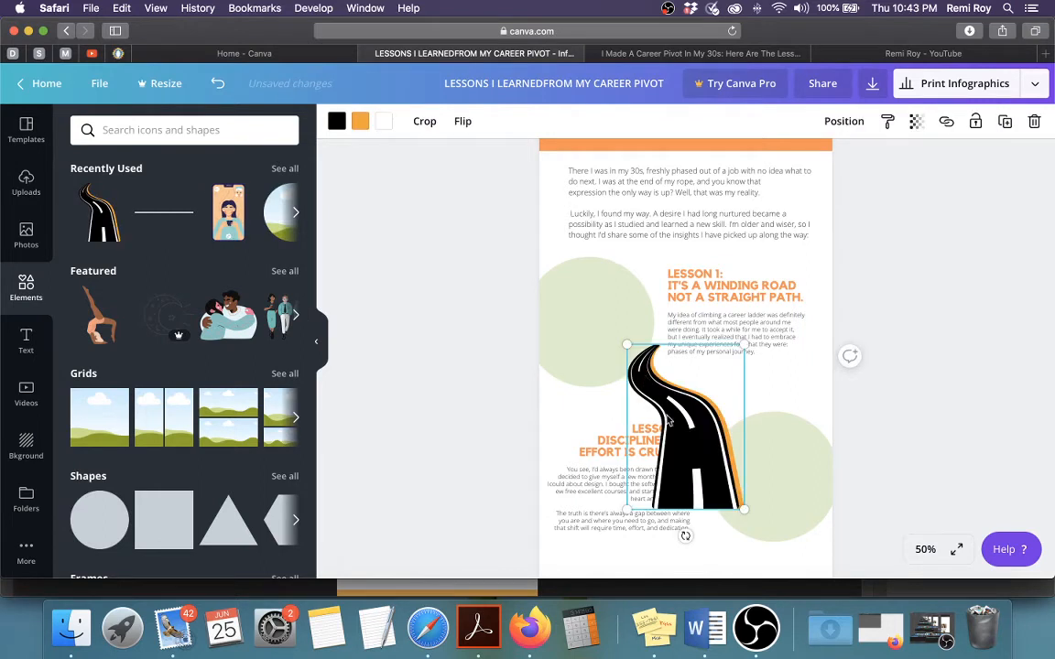
{"action": "left_click_drag", "start_coordinate": [700, 444], "coordinate": [618, 332]}
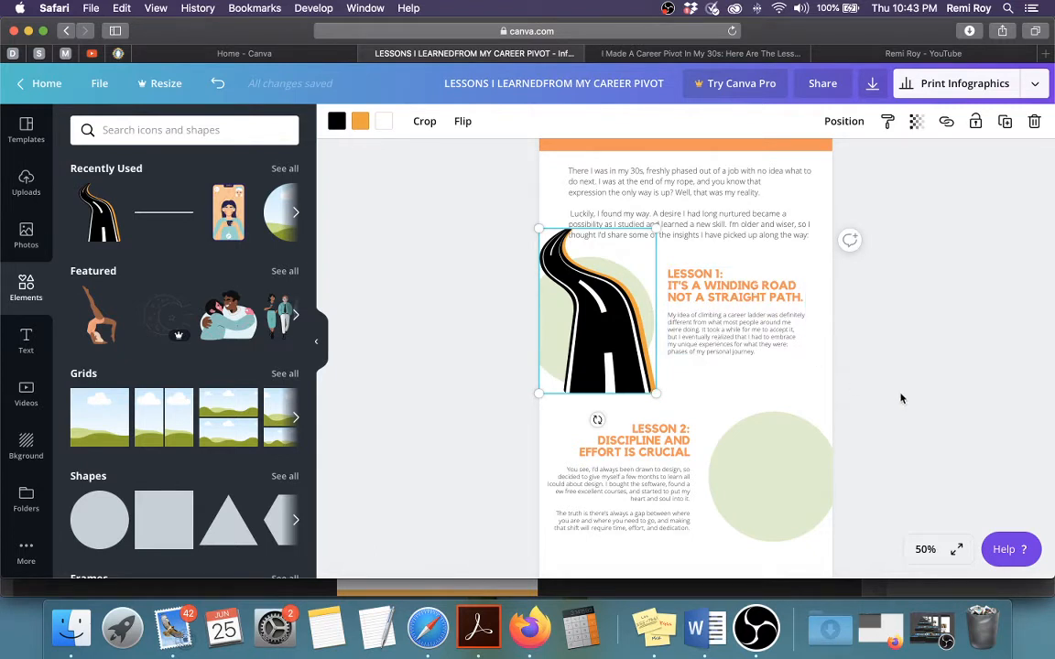
{"action": "left_click_drag", "start_coordinate": [611, 348], "coordinate": [654, 362]}
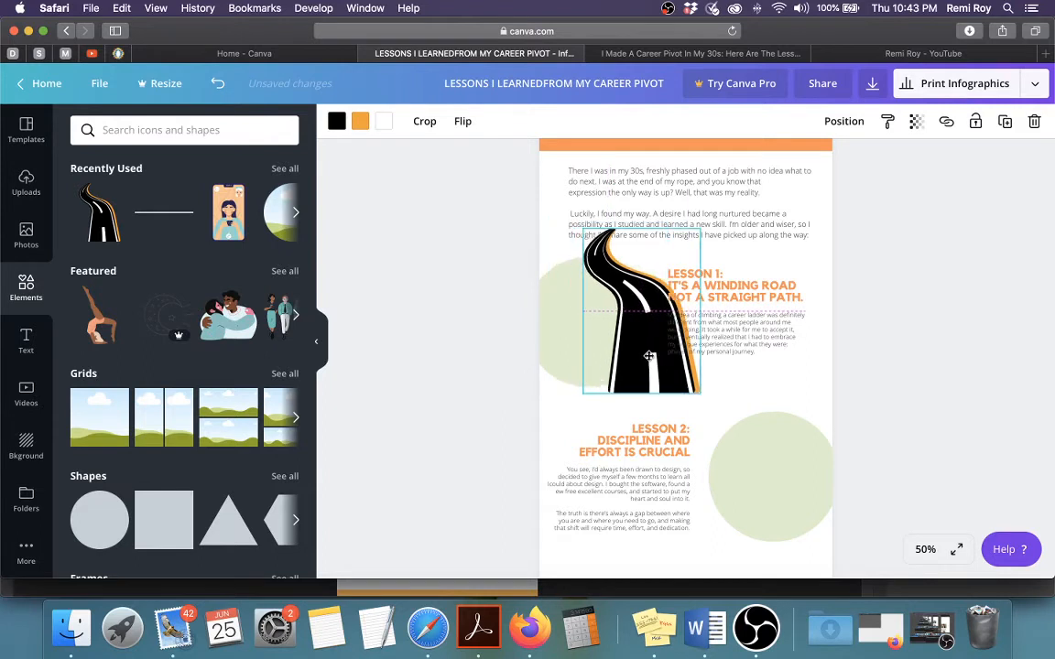
{"action": "left_click", "coordinate": [556, 305]}
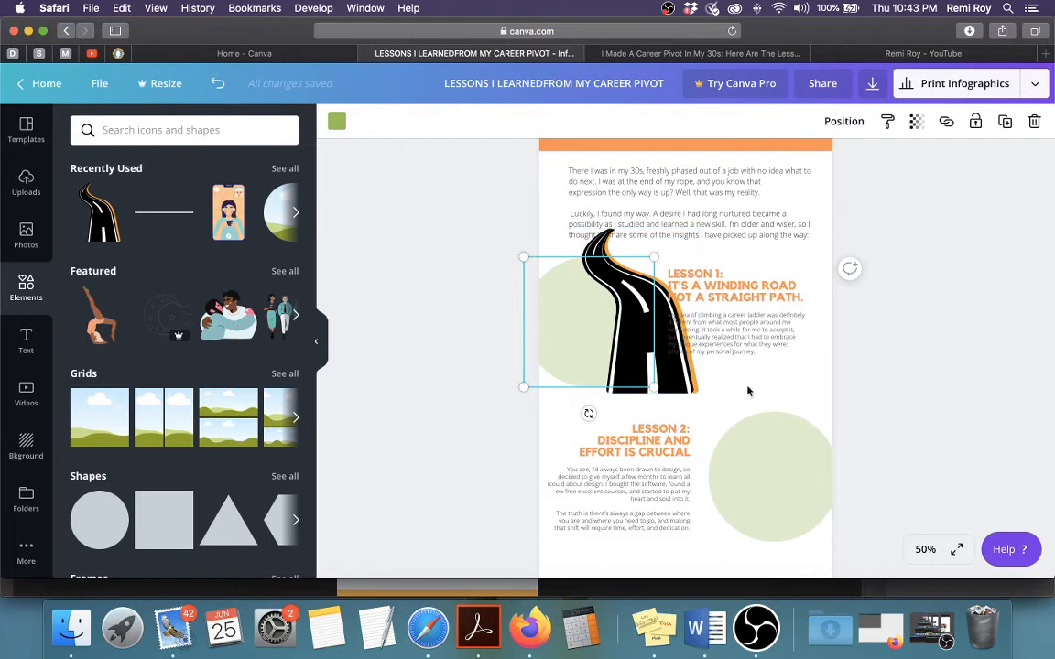
{"action": "left_click", "coordinate": [686, 394]}
{"action": "left_click_drag", "start_coordinate": [680, 388], "coordinate": [494, 367]}
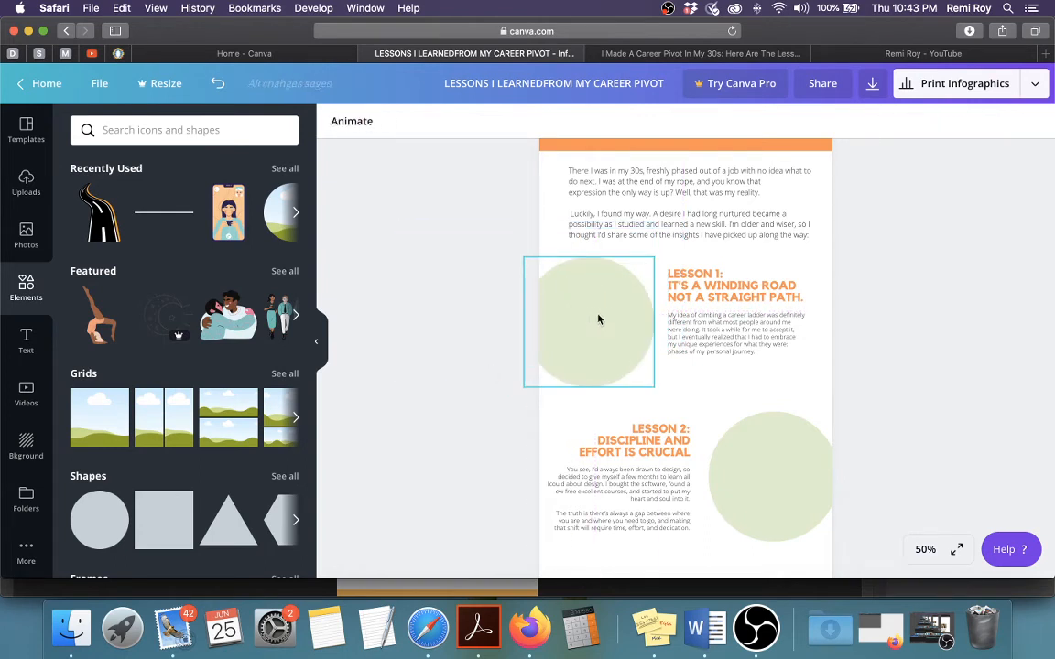
Step: Delete the pale green circle beside Lesson 1
{"action": "left_click", "coordinate": [591, 318]}
{"action": "scroll", "coordinate": [589, 318], "scroll_direction": "down", "scroll_amount": 1}
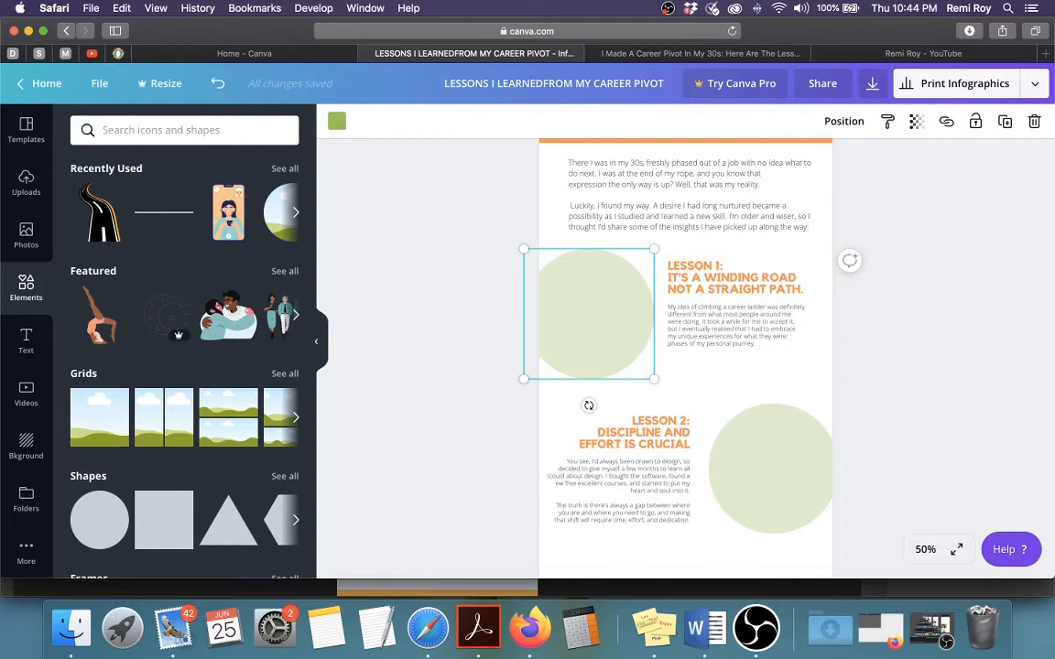
{"action": "key", "text": "Delete"}
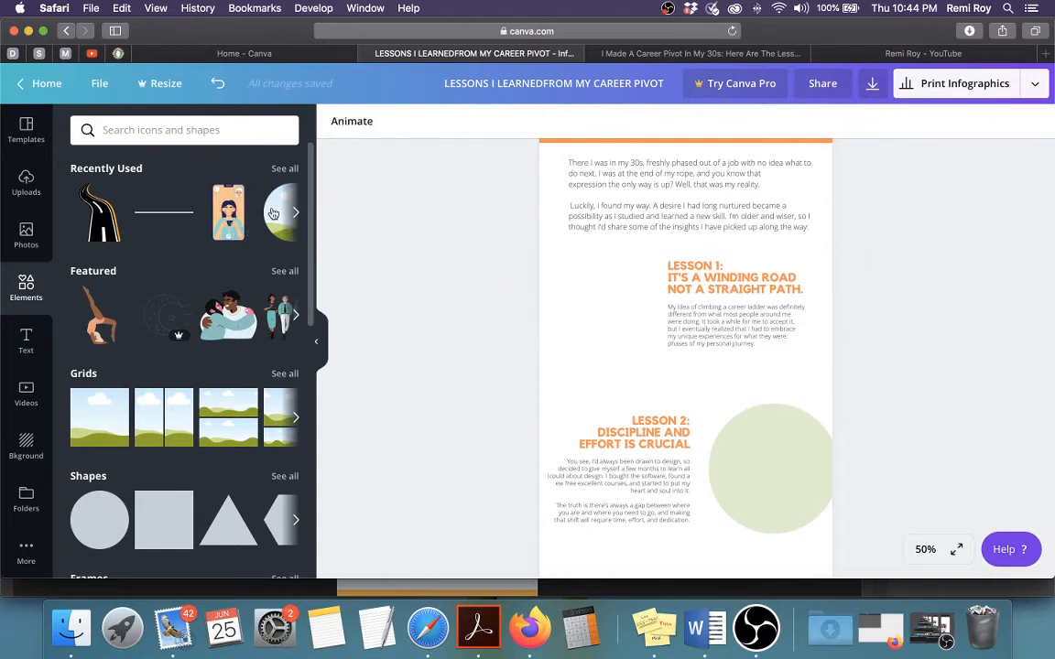
Step: Add the recently used circular photo frame beside the Lesson 1 text and shrink it to fit the space without covering the text
{"action": "left_click", "coordinate": [282, 216]}
{"action": "left_click_drag", "start_coordinate": [682, 349], "coordinate": [631, 305]}
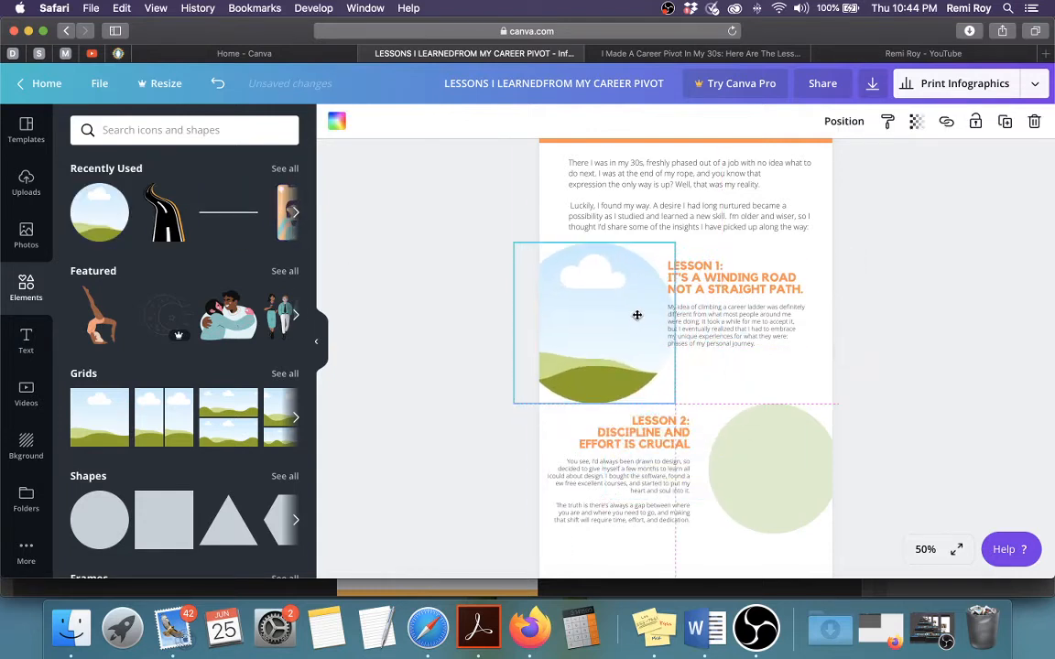
{"action": "left_click_drag", "start_coordinate": [674, 403], "coordinate": [654, 370]}
{"action": "mouse_move", "coordinate": [612, 336]}
{"action": "left_mouse_down"}
{"action": "mouse_move", "coordinate": [855, 503]}
{"action": "mouse_move", "coordinate": [782, 491]}
{"action": "mouse_move", "coordinate": [602, 332]}
{"action": "left_mouse_up"}
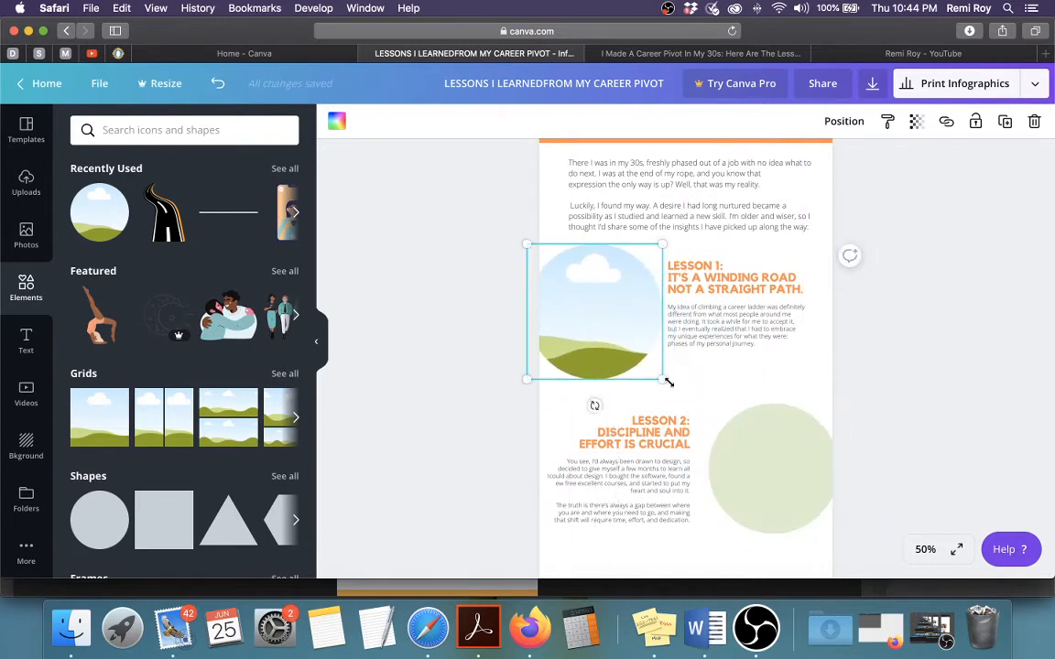
{"action": "left_click_drag", "start_coordinate": [659, 371], "coordinate": [652, 365]}
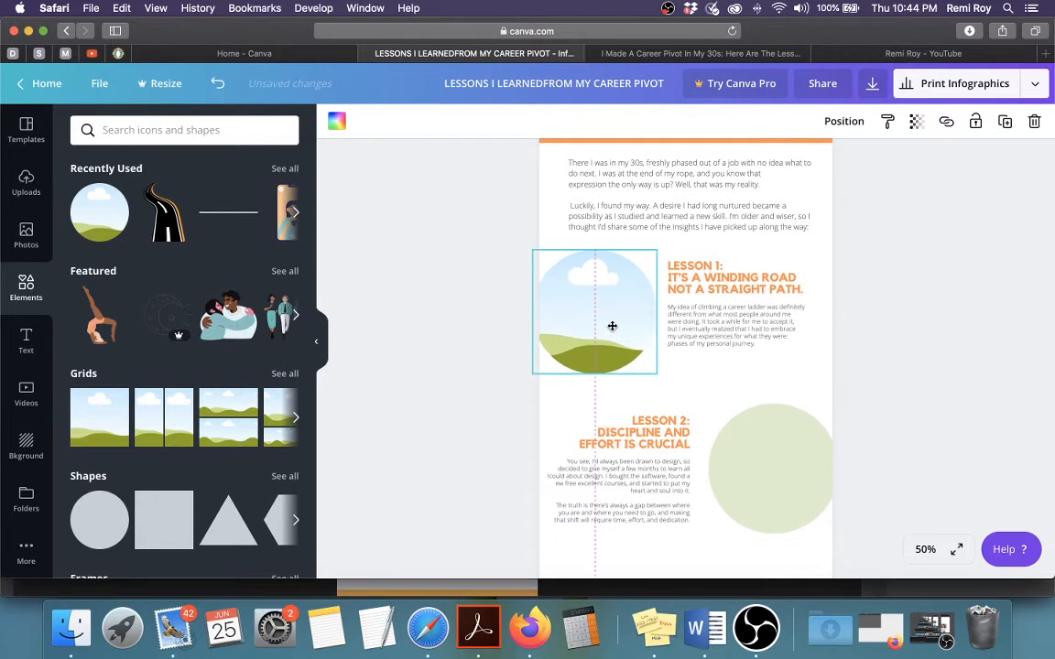
{"action": "left_click", "coordinate": [925, 371]}
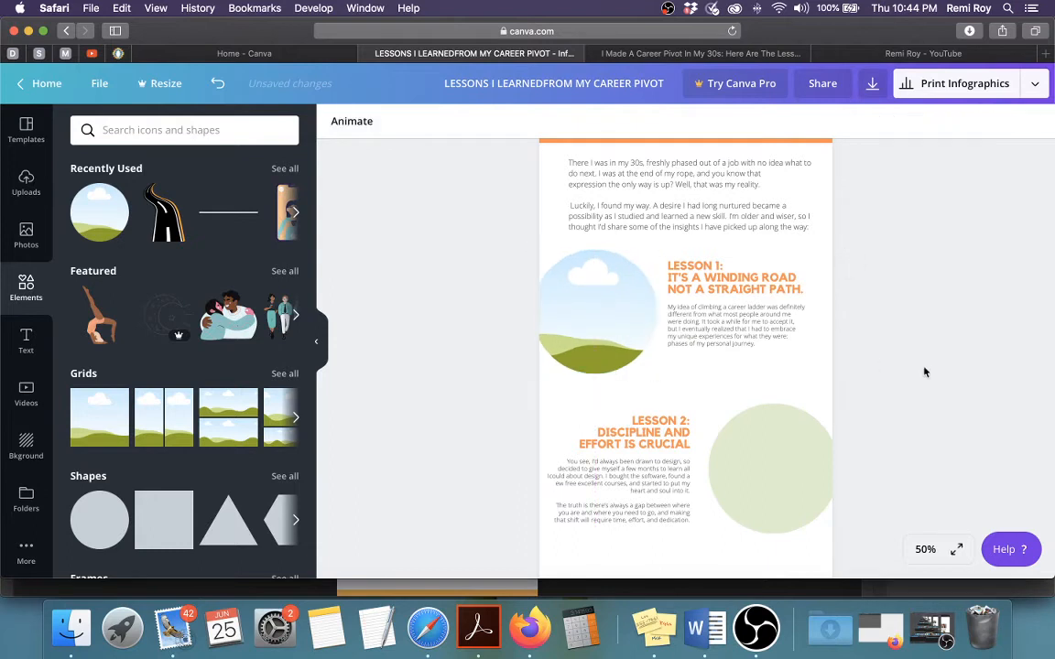
Step: Try an enlarged winding-road graphic over the Lesson 1 circular frame and delete it again
{"action": "left_click", "coordinate": [158, 229]}
{"action": "left_click_drag", "start_coordinate": [701, 454], "coordinate": [618, 337]}
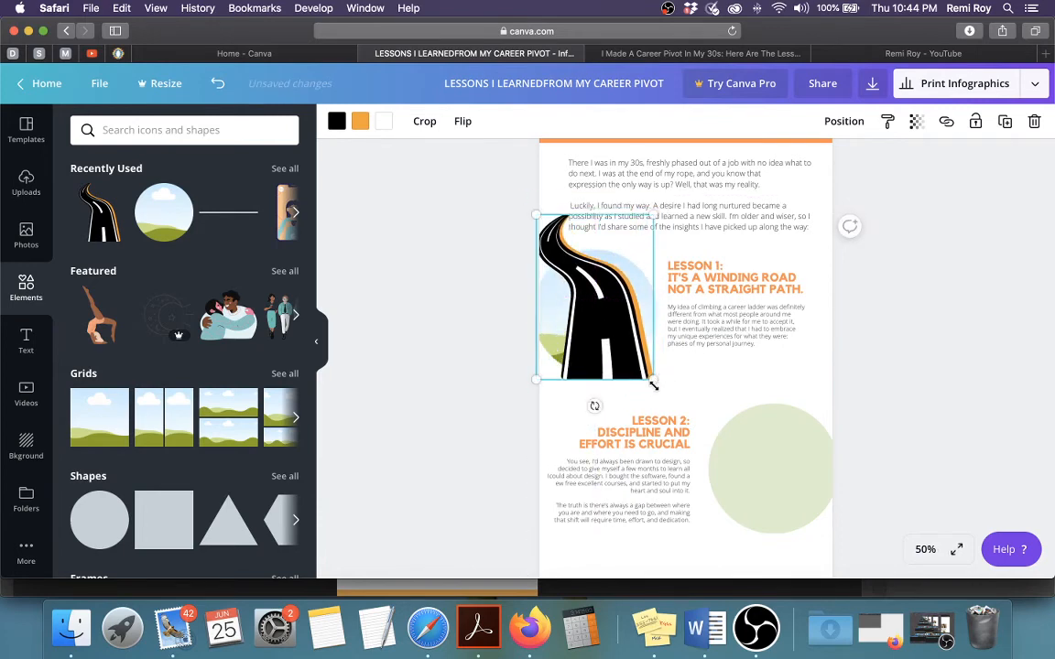
{"action": "left_click_drag", "start_coordinate": [653, 385], "coordinate": [722, 440]}
{"action": "left_click_drag", "start_coordinate": [640, 396], "coordinate": [606, 358]}
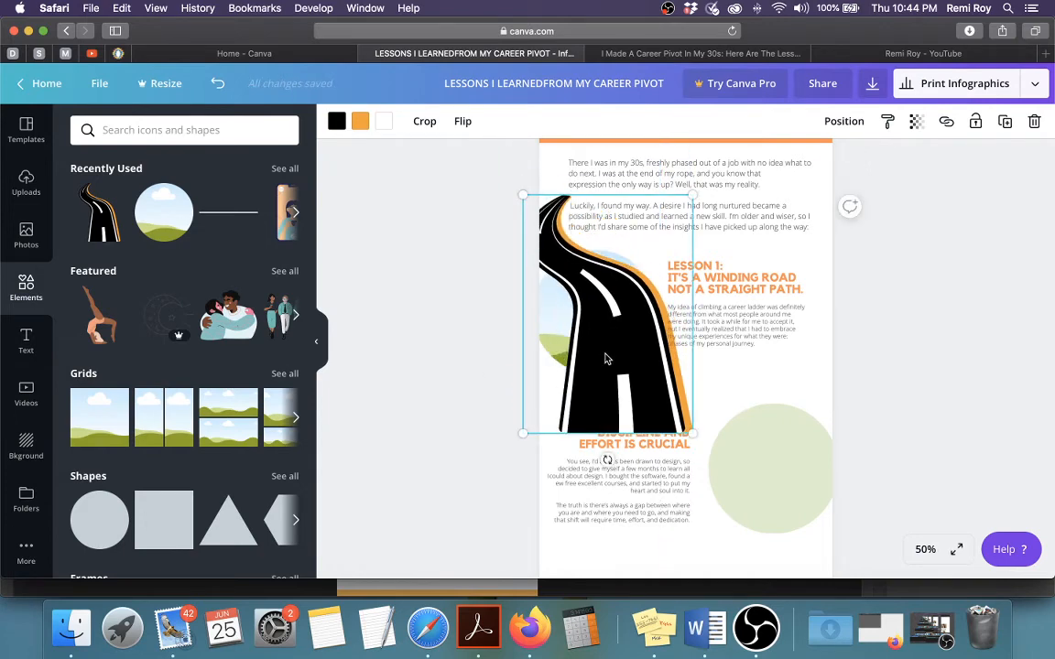
{"action": "key", "text": "BackSpace"}
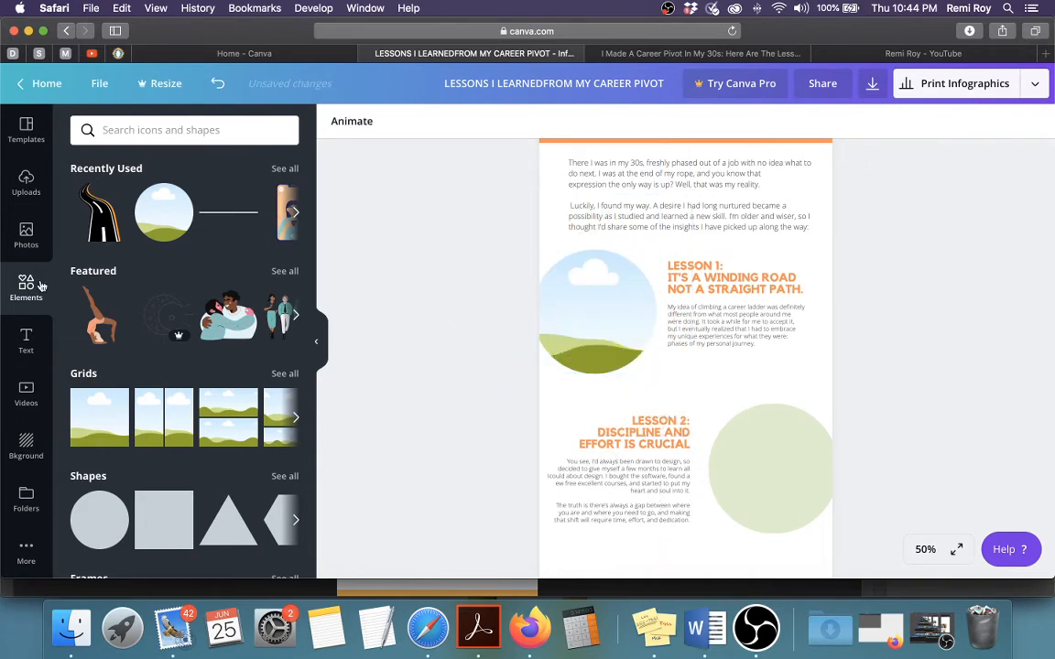
Step: Fill the Lesson 1 circular frame with the recently used photo of a winding forest road, keeping its default crop
{"action": "left_click", "coordinate": [22, 238]}
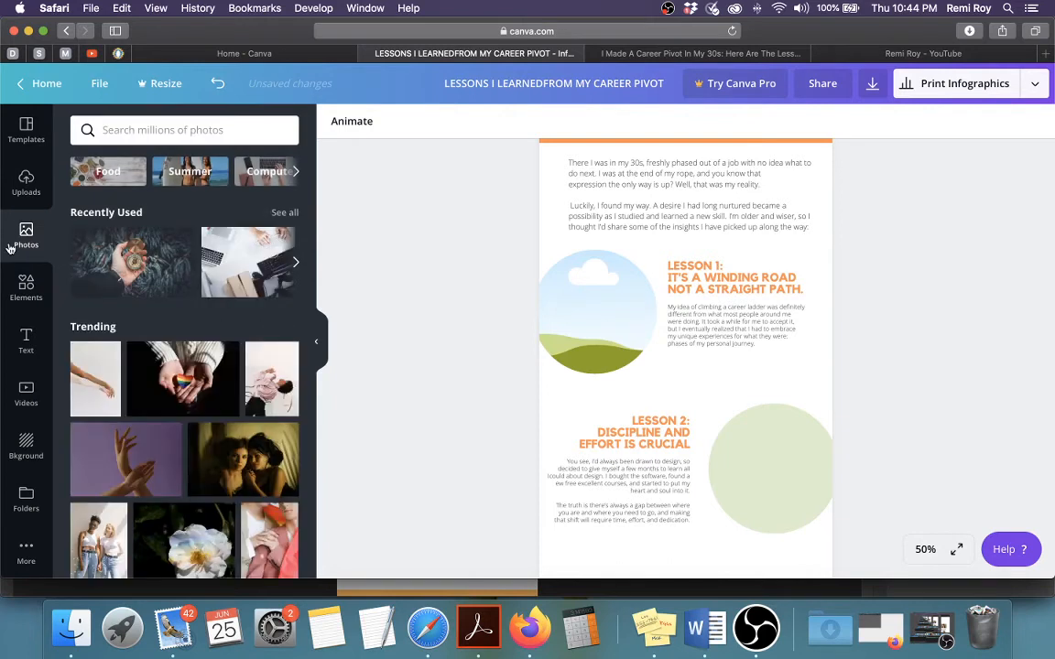
{"action": "left_click", "coordinate": [293, 214]}
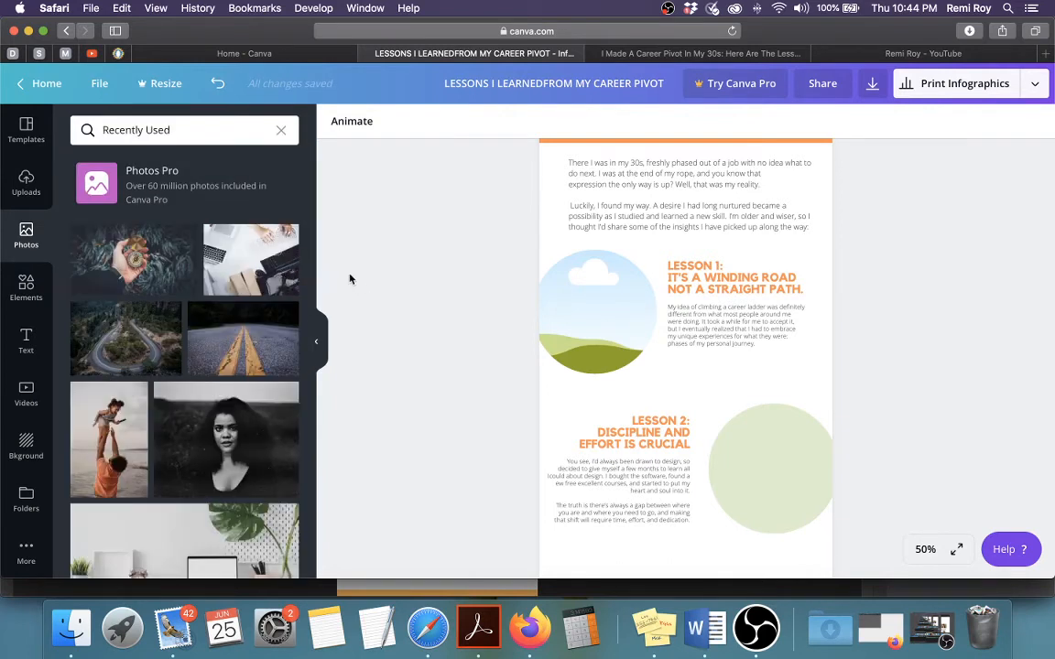
{"action": "left_click", "coordinate": [106, 350]}
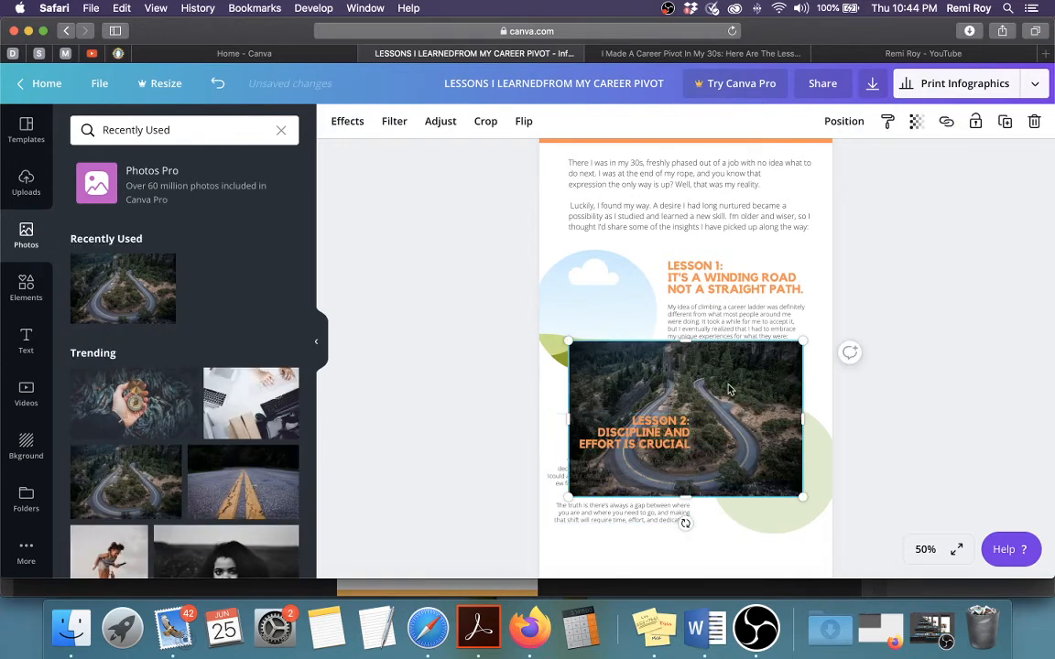
{"action": "left_click_drag", "start_coordinate": [729, 390], "coordinate": [613, 308]}
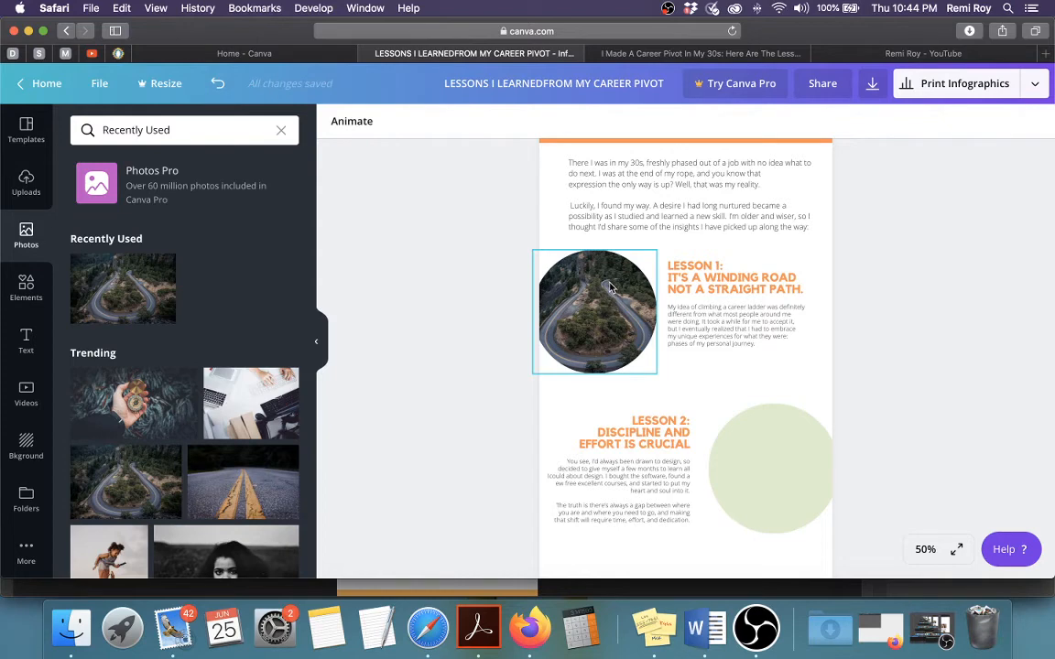
{"action": "double_click", "coordinate": [552, 285]}
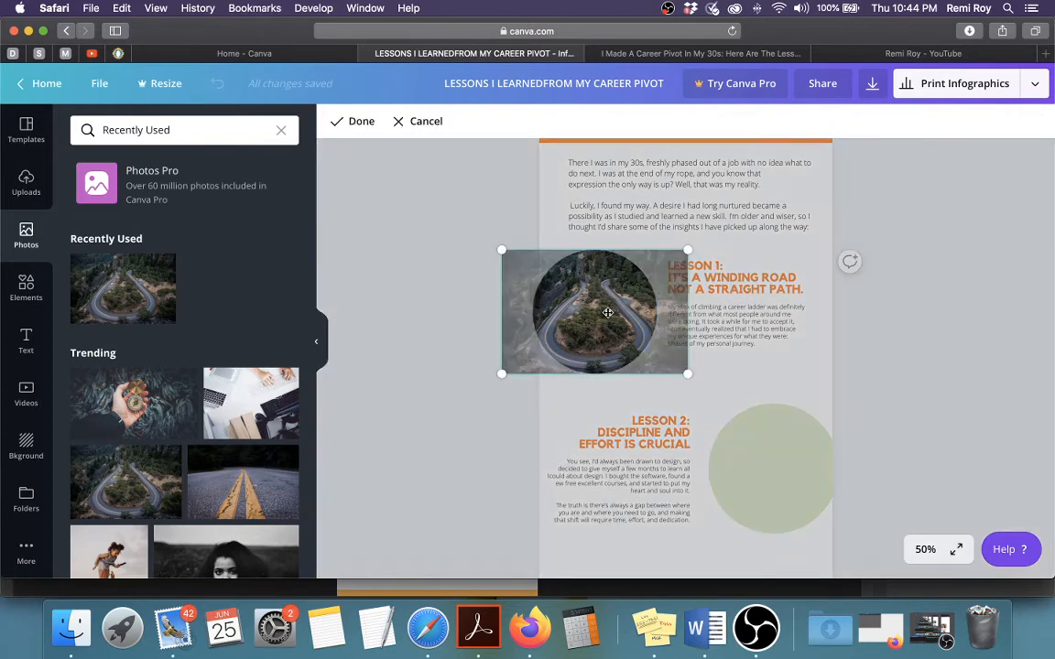
{"action": "left_click", "coordinate": [934, 308]}
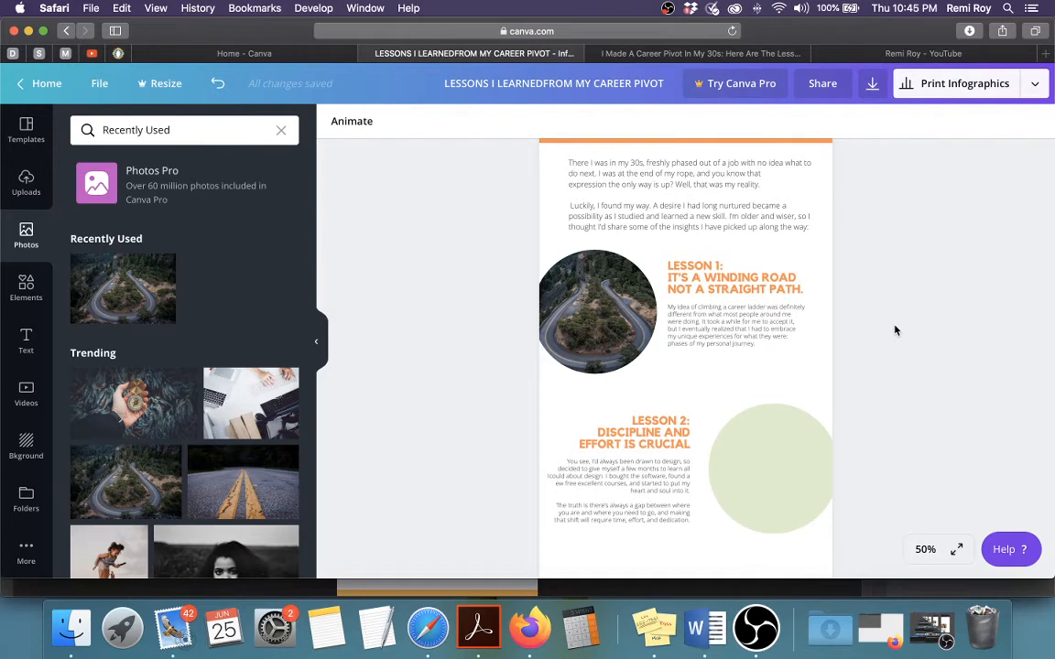
Step: Replace the pale green circle beside Lesson 2 with a duplicate of the circular road photo from Lesson 1
{"action": "scroll", "coordinate": [896, 330], "scroll_direction": "down", "scroll_amount": 3}
{"action": "left_click", "coordinate": [770, 365]}
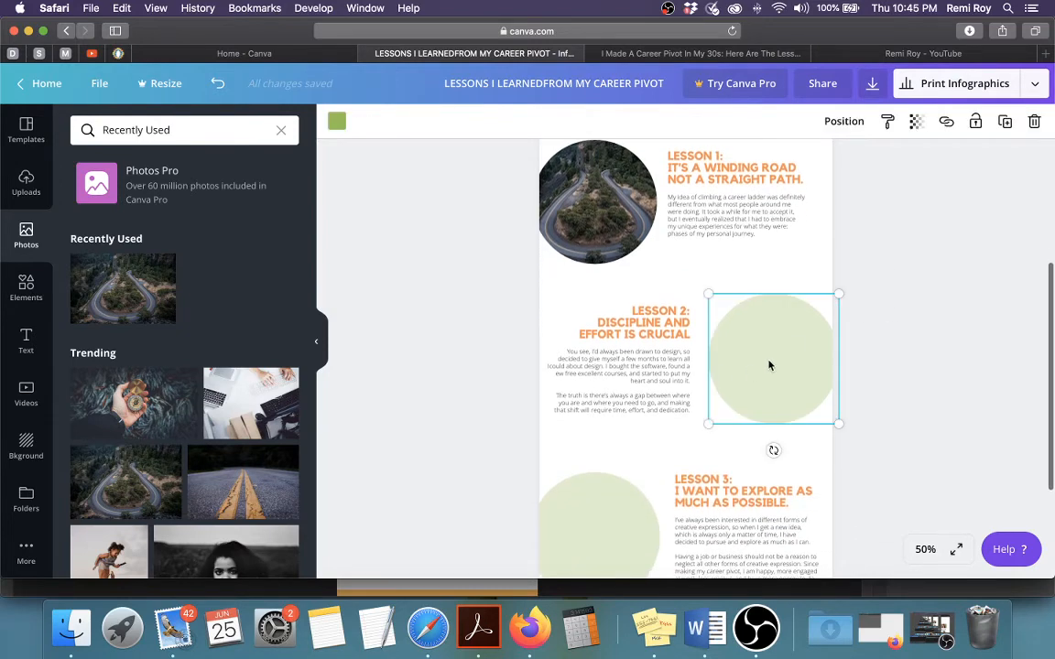
{"action": "key", "text": "Delete"}
{"action": "left_click", "coordinate": [603, 239]}
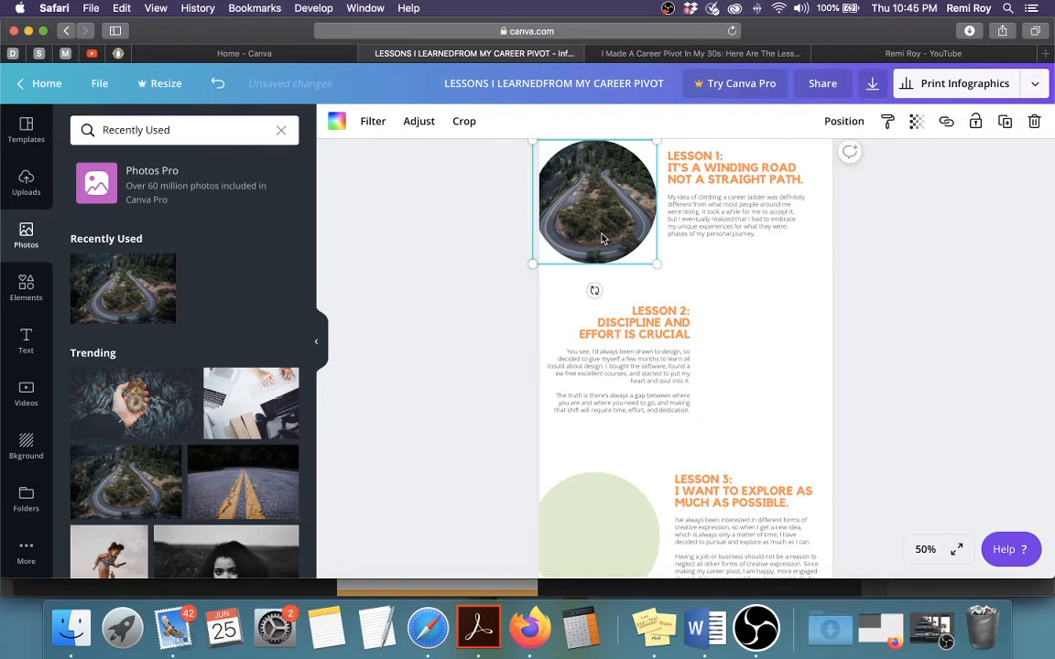
{"action": "left_click_drag", "start_coordinate": [593, 225], "coordinate": [775, 369]}
{"action": "left_click", "coordinate": [944, 370]}
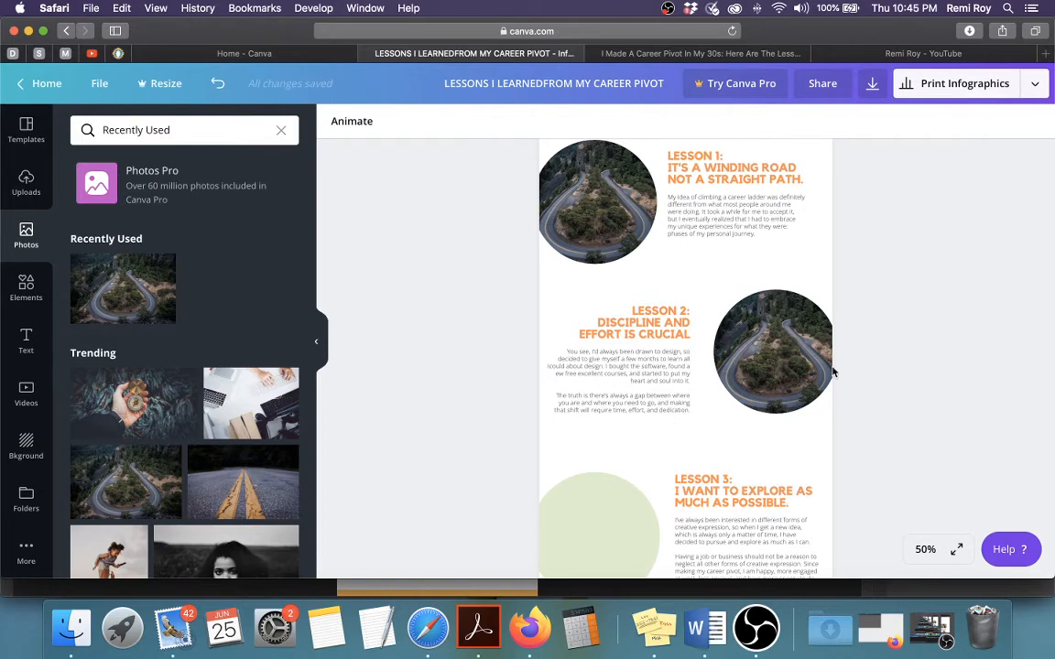
Step: Fill the Lesson 2 circular frame with the uploaded photo of a woman sitting outdoors on a stone with a laptop
{"action": "scroll", "coordinate": [220, 344], "scroll_direction": "down", "scroll_amount": 8}
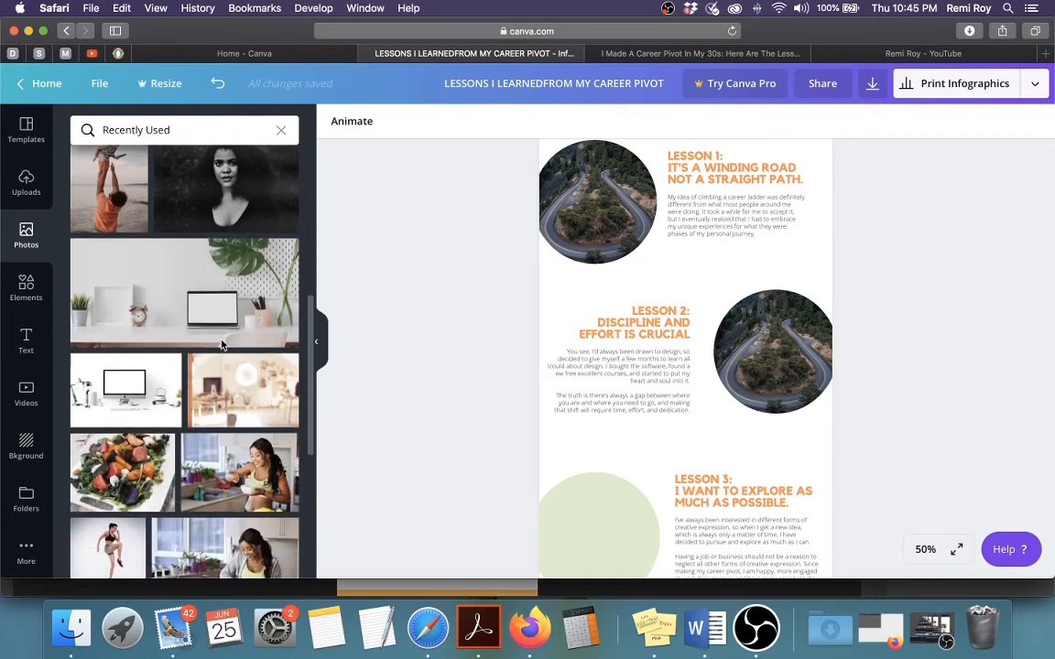
{"action": "scroll", "coordinate": [221, 343], "scroll_direction": "up", "scroll_amount": 8}
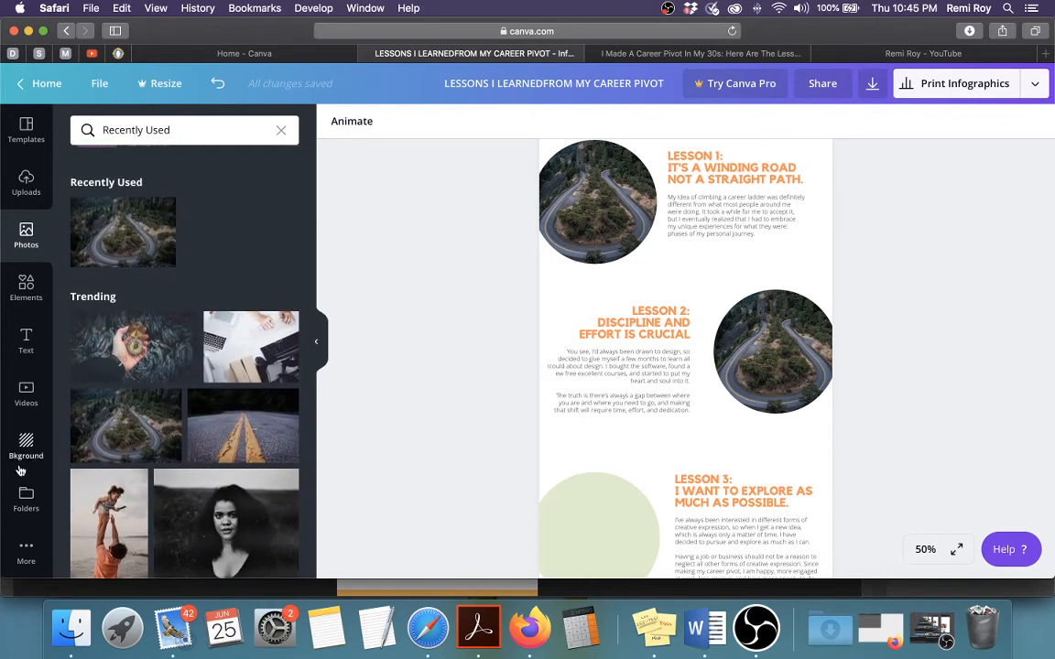
{"action": "left_click", "coordinate": [25, 181]}
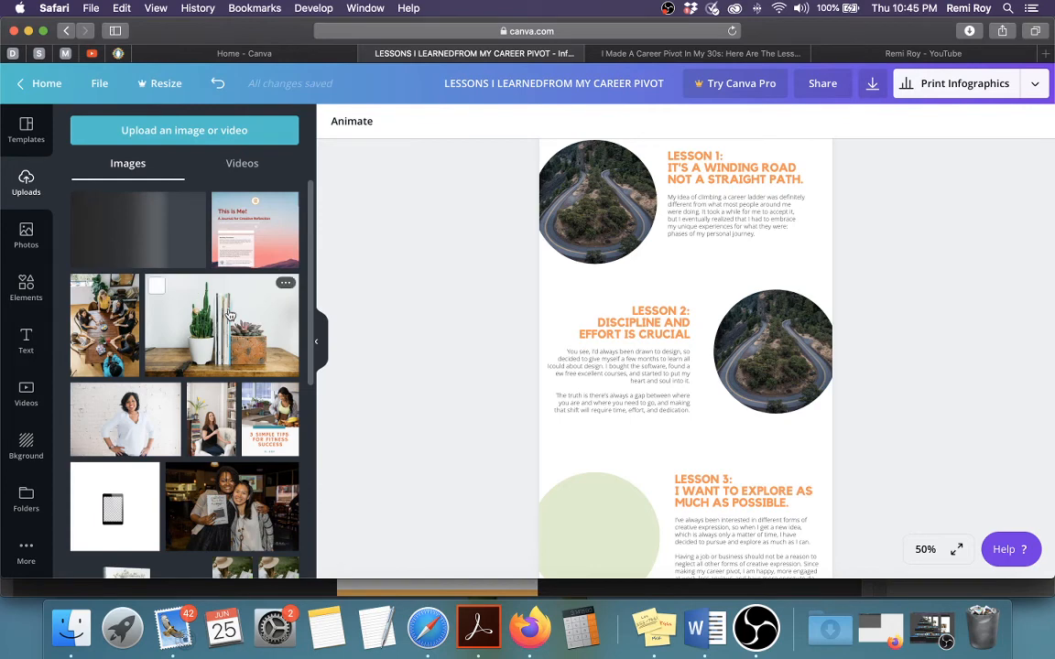
{"action": "scroll", "coordinate": [230, 315], "scroll_direction": "down", "scroll_amount": 10}
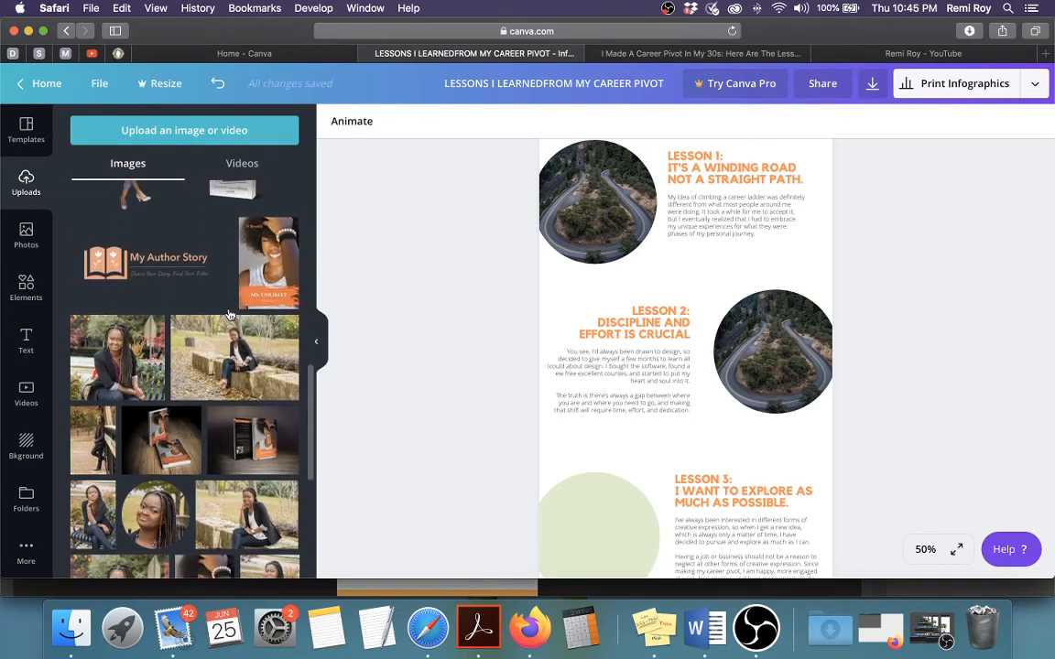
{"action": "scroll", "coordinate": [230, 315], "scroll_direction": "down", "scroll_amount": 10}
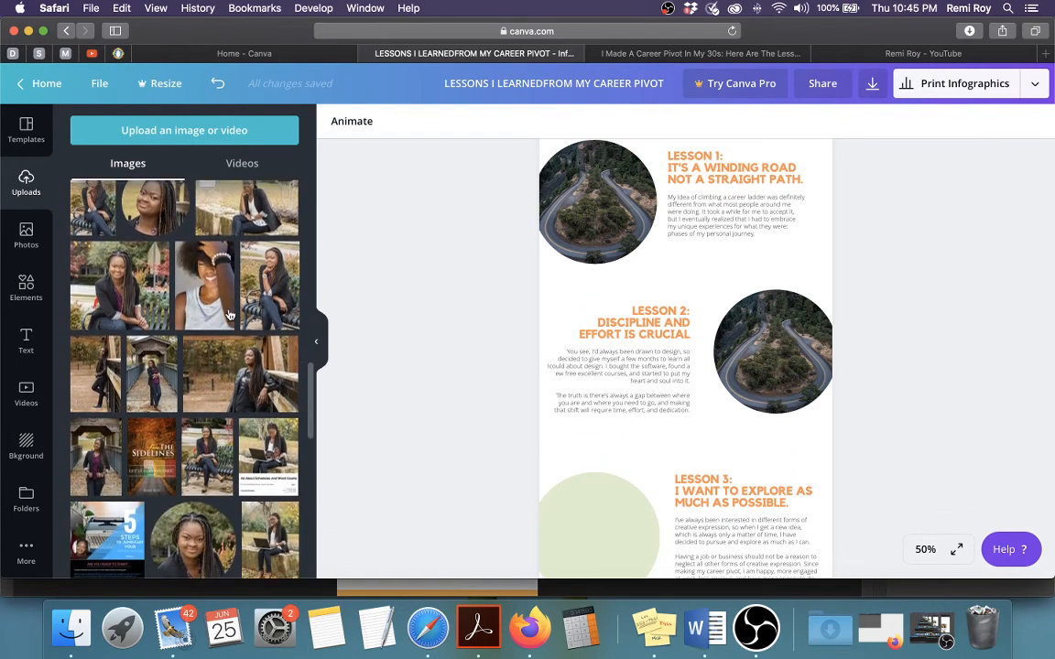
{"action": "scroll", "coordinate": [230, 315], "scroll_direction": "down", "scroll_amount": 5}
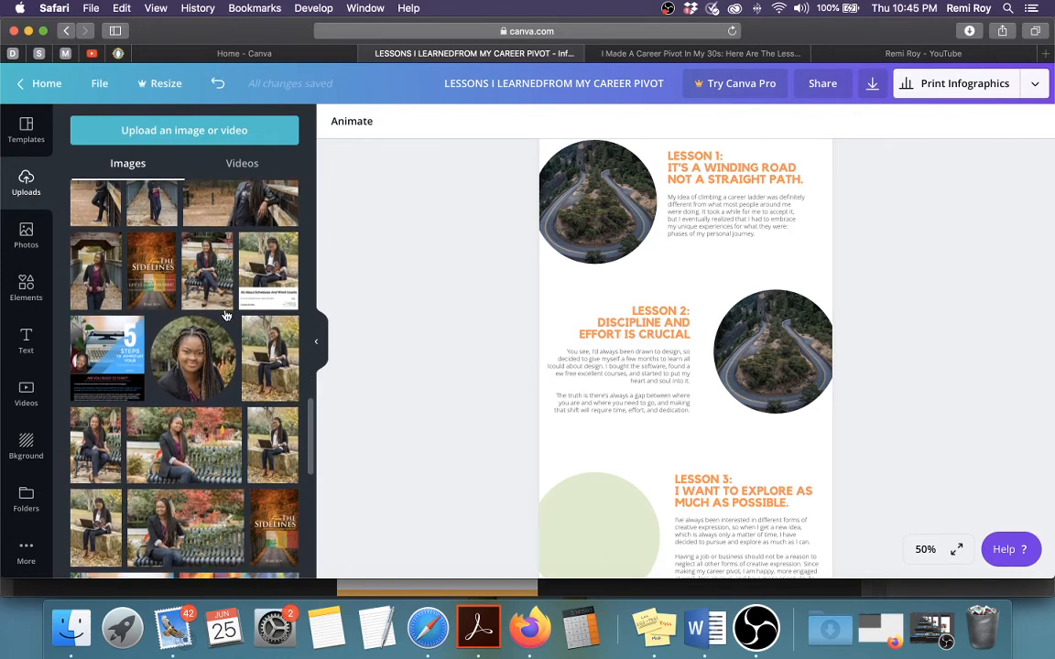
{"action": "scroll", "coordinate": [227, 315], "scroll_direction": "down", "scroll_amount": 3}
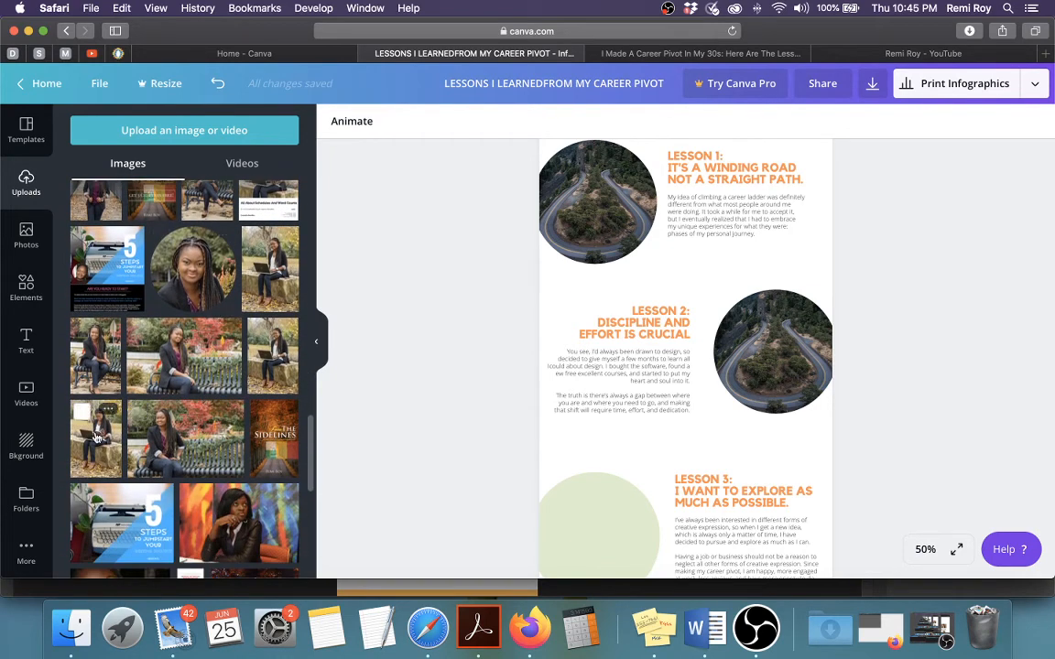
{"action": "left_click", "coordinate": [96, 438]}
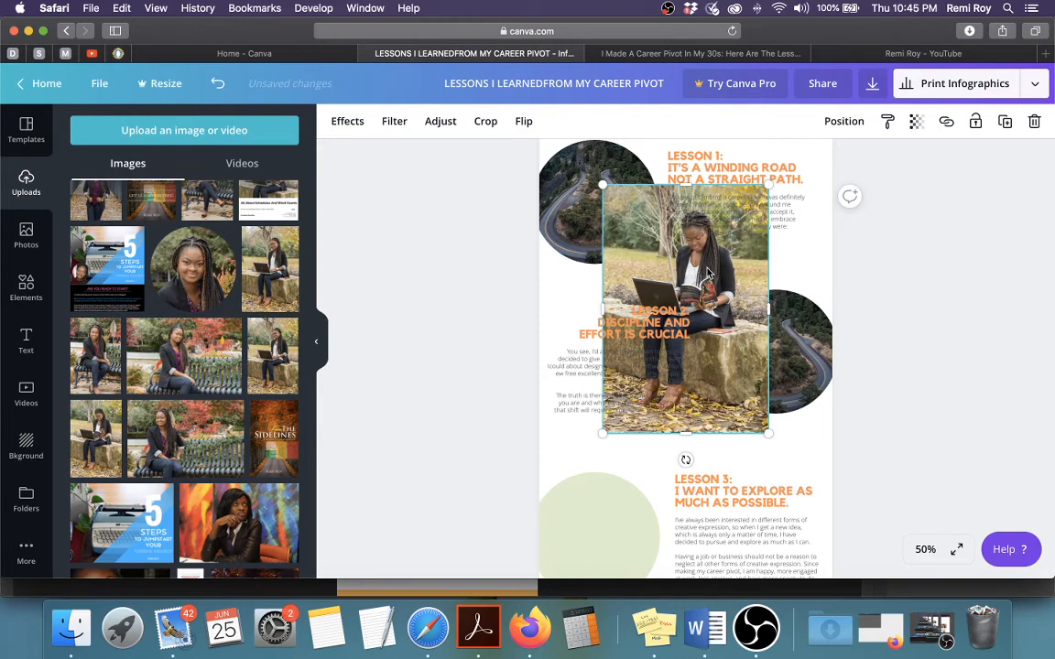
{"action": "left_click_drag", "start_coordinate": [703, 267], "coordinate": [780, 319]}
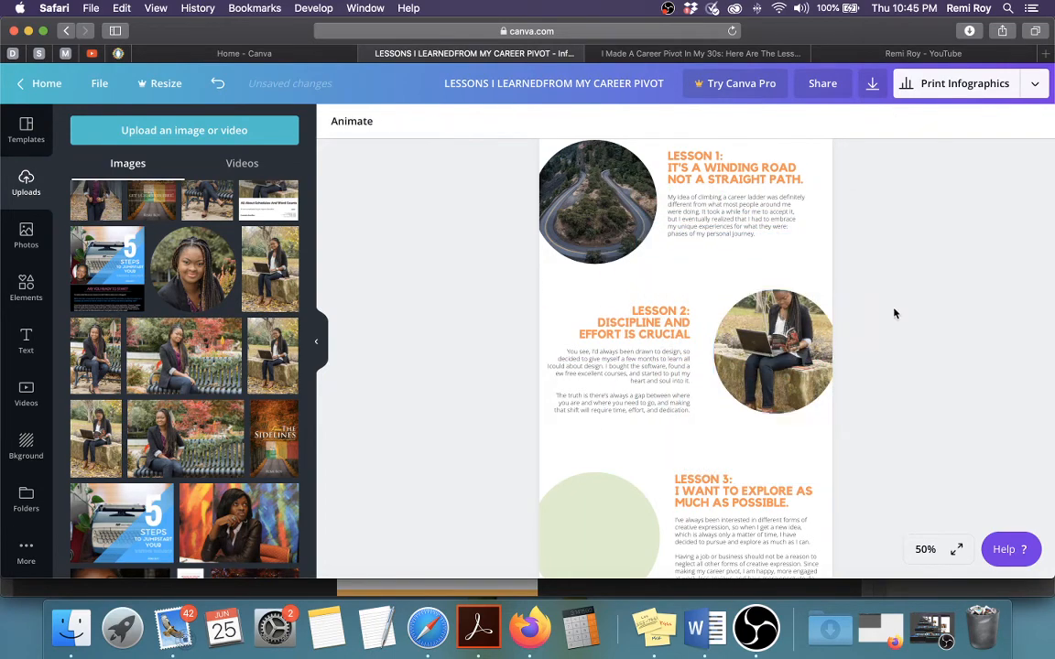
Step: Enlarge and reposition the photo inside the Lesson 2 circular frame so the woman's upper body and laptop fill the circle
{"action": "double_click", "coordinate": [783, 347]}
{"action": "left_click_drag", "start_coordinate": [781, 340], "coordinate": [779, 366]}
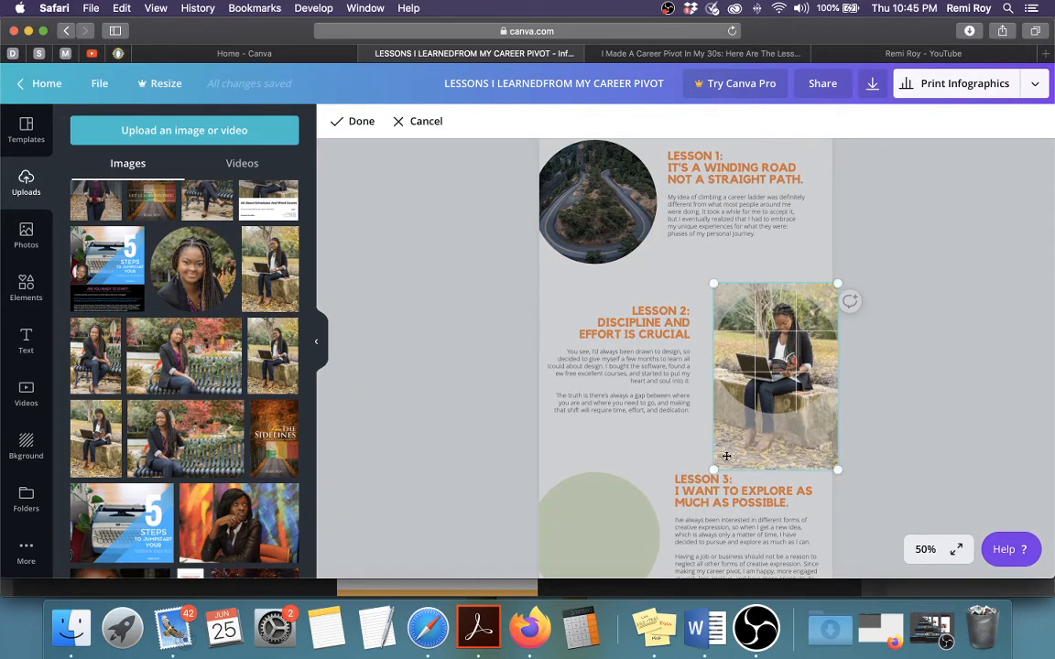
{"action": "left_click_drag", "start_coordinate": [713, 470], "coordinate": [674, 519]}
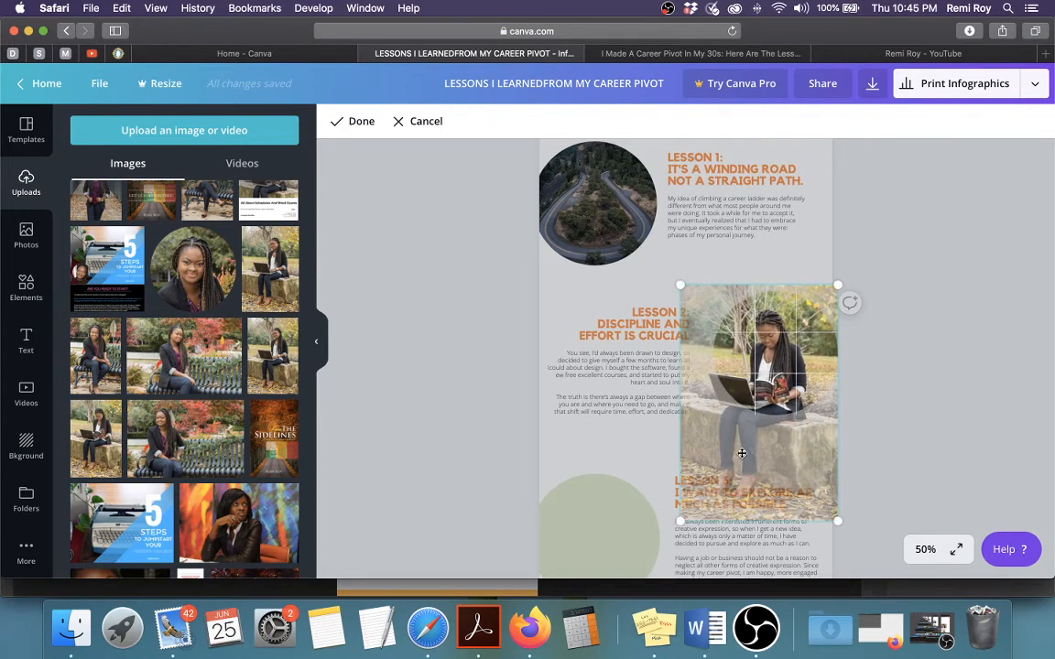
{"action": "left_click_drag", "start_coordinate": [750, 452], "coordinate": [757, 442]}
{"action": "left_click", "coordinate": [943, 414]}
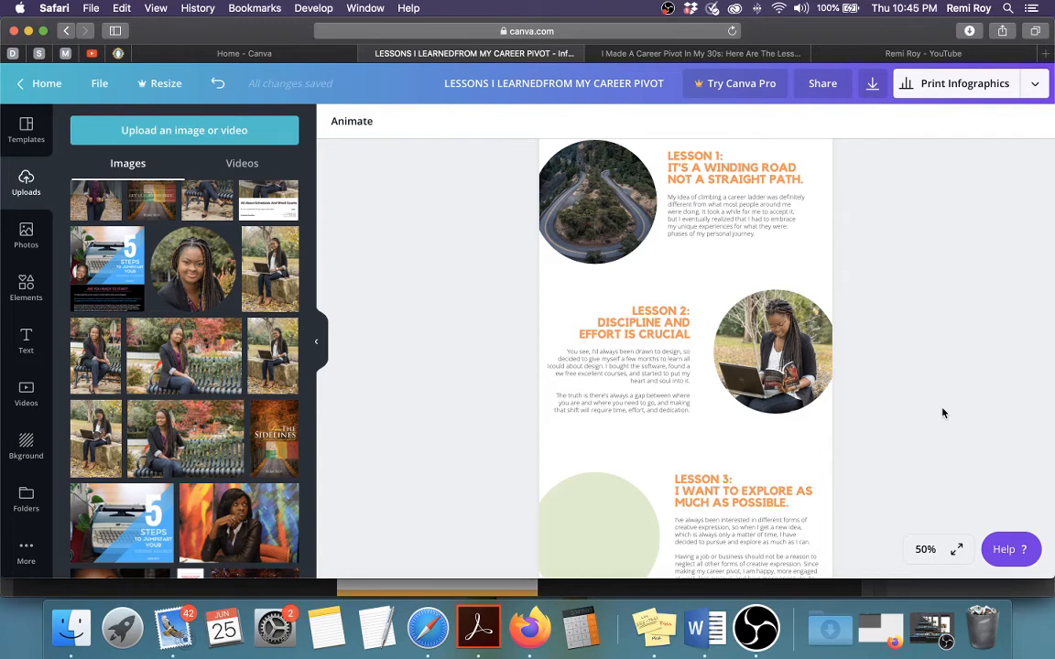
Step: Replace the pale green circle beside Lesson 3 with a duplicate of the circular photo from Lesson 2
{"action": "scroll", "coordinate": [899, 422], "scroll_direction": "down", "scroll_amount": 3}
{"action": "left_click", "coordinate": [566, 421]}
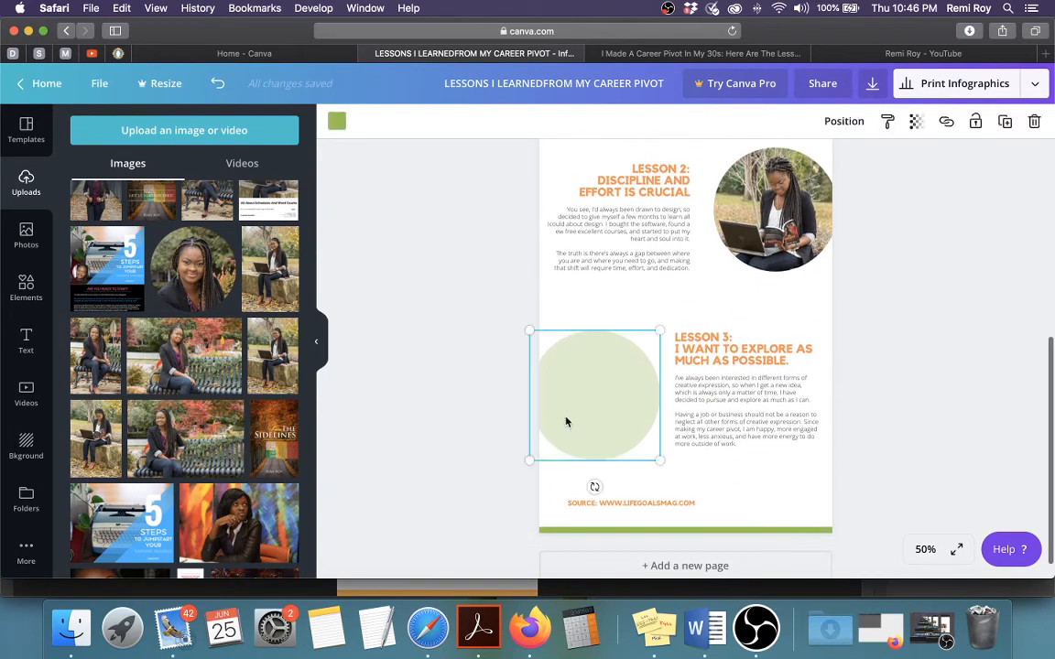
{"action": "key", "text": "Delete"}
{"action": "left_click", "coordinate": [800, 250]}
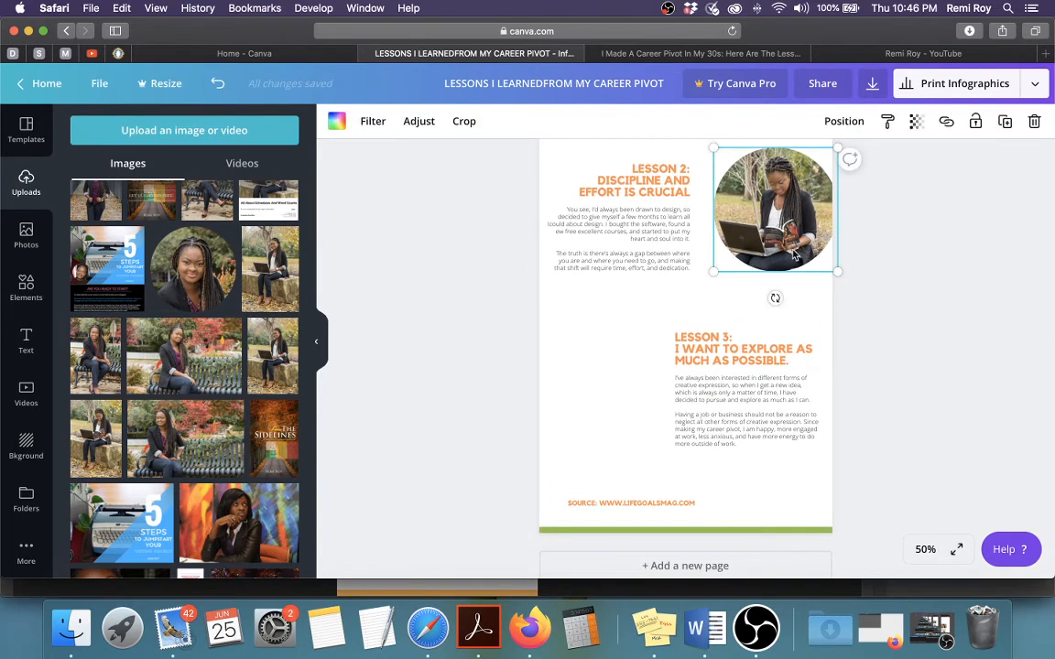
{"action": "left_click_drag", "start_coordinate": [786, 239], "coordinate": [605, 419]}
{"action": "left_click", "coordinate": [937, 350]}
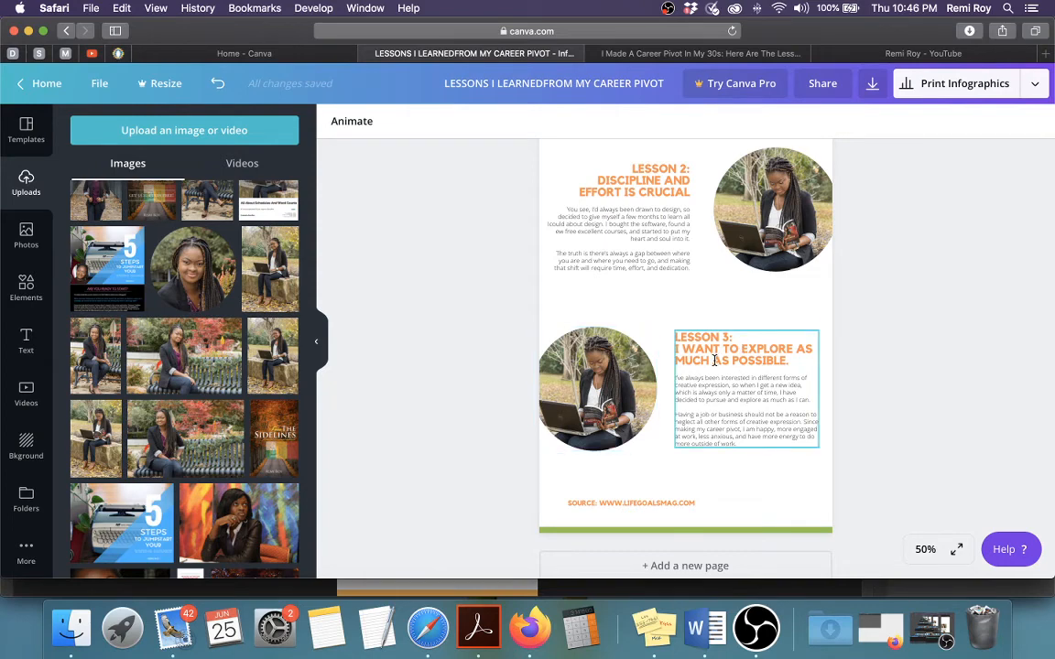
Step: Fill the Lesson 3 circular frame with the trending photo of a hand holding a compass
{"action": "left_click", "coordinate": [27, 240]}
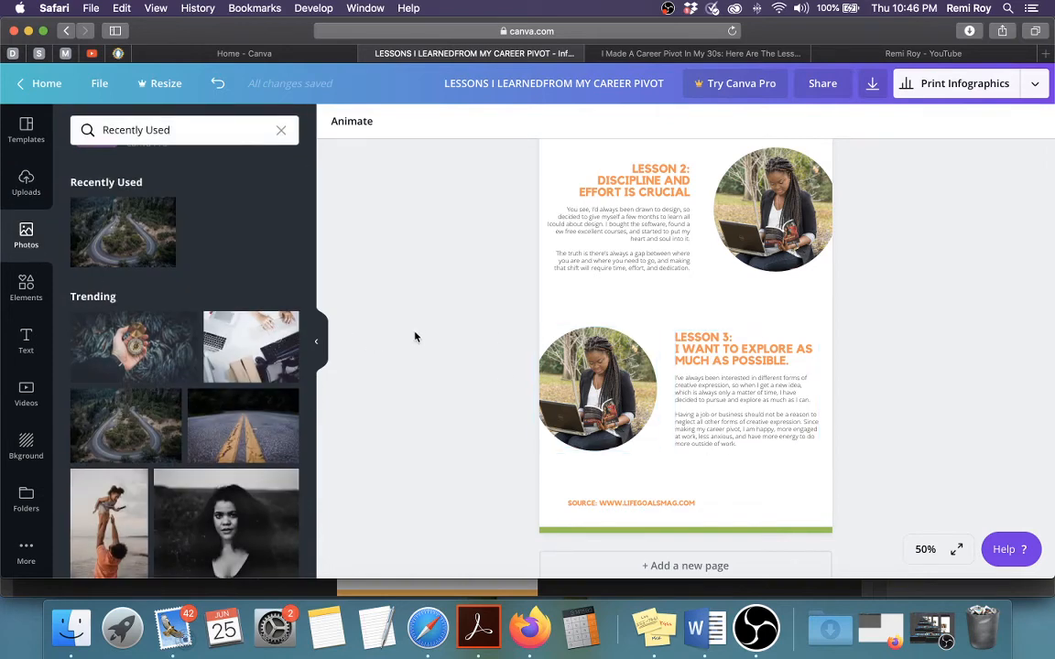
{"action": "scroll", "coordinate": [417, 336], "scroll_direction": "down", "scroll_amount": 1}
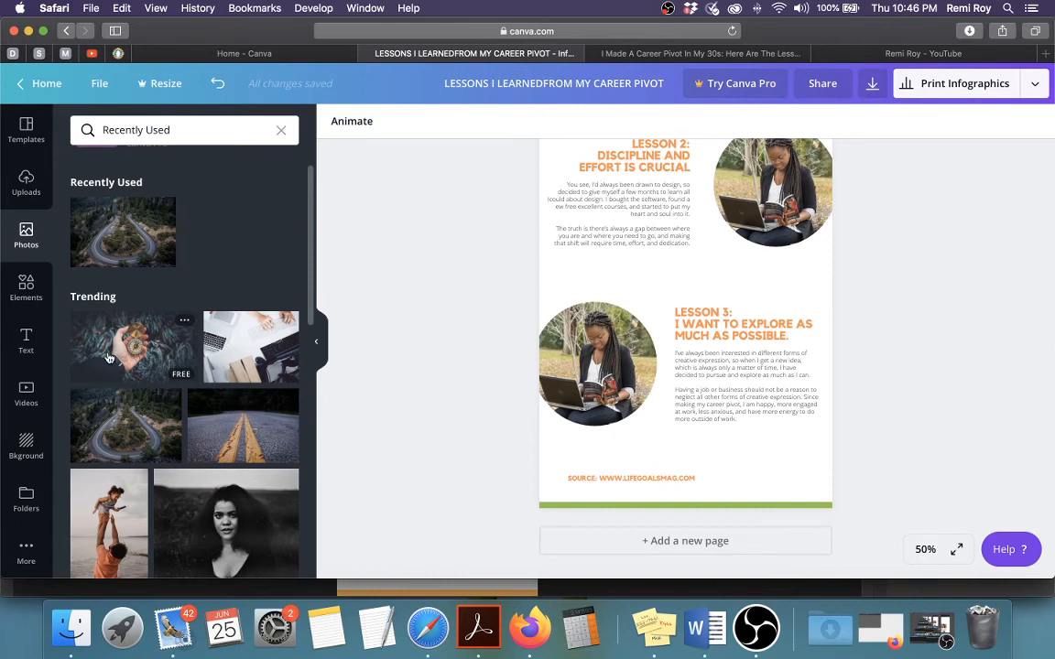
{"action": "left_click", "coordinate": [108, 358]}
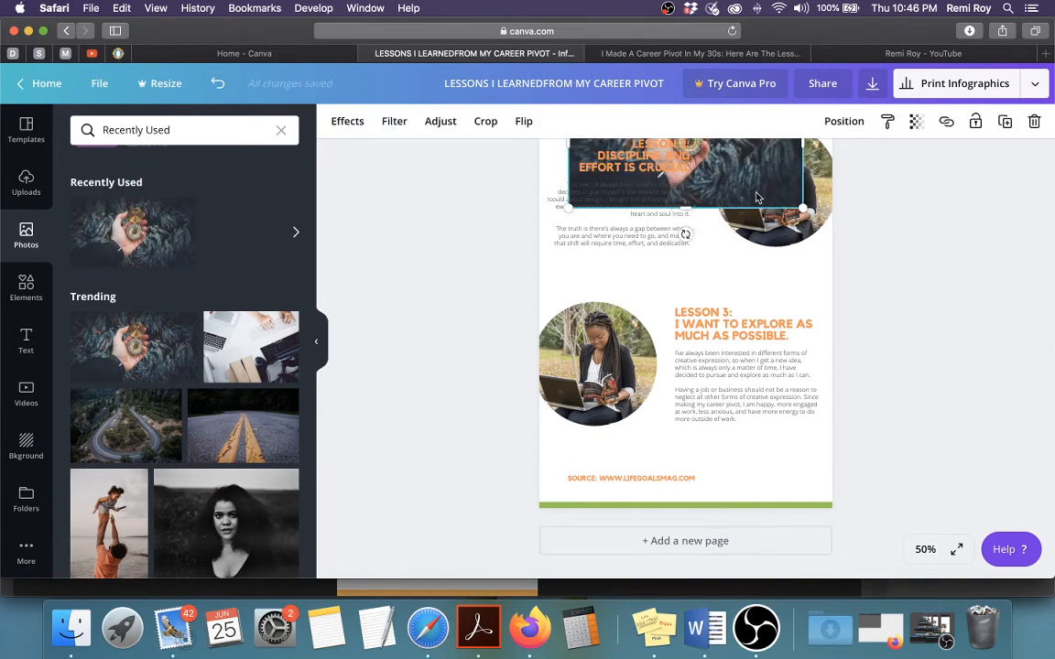
{"action": "left_click_drag", "start_coordinate": [683, 235], "coordinate": [671, 389]}
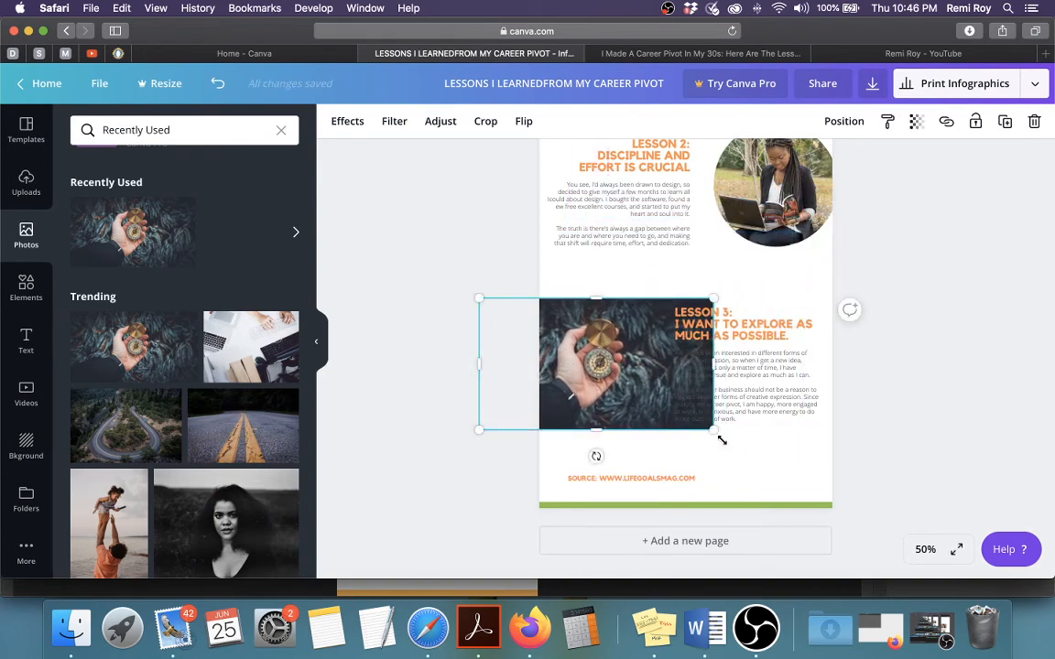
{"action": "left_click_drag", "start_coordinate": [715, 431], "coordinate": [739, 461]}
{"action": "left_click_drag", "start_coordinate": [622, 395], "coordinate": [612, 381]}
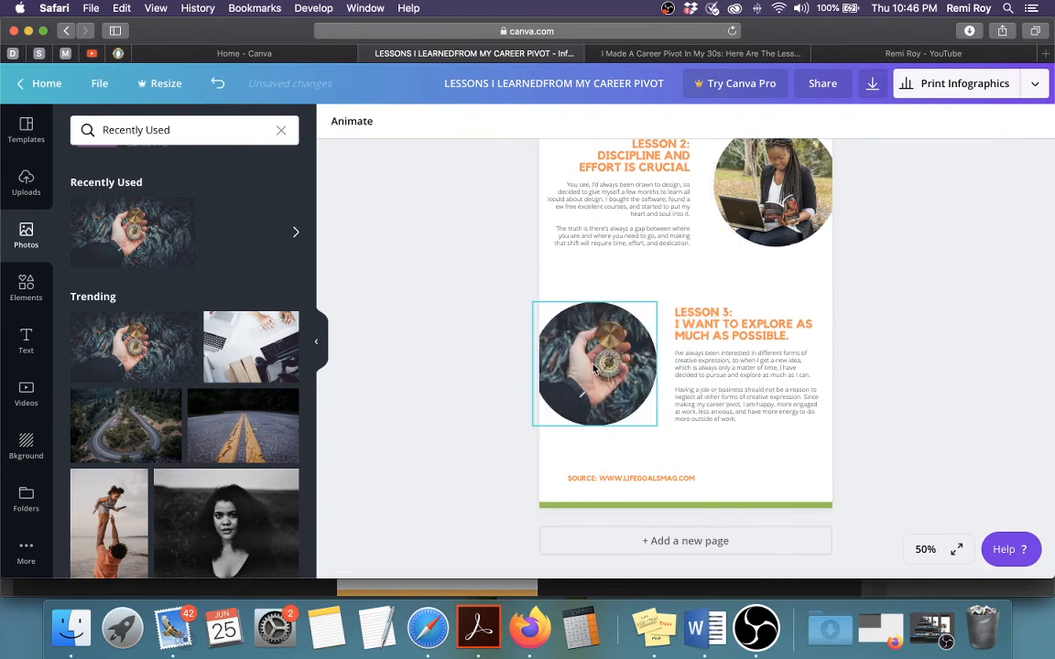
Step: Shift the compass photo's crop inside the Lesson 3 frame so the hand and compass sit centred in the circle
{"action": "double_click", "coordinate": [593, 369]}
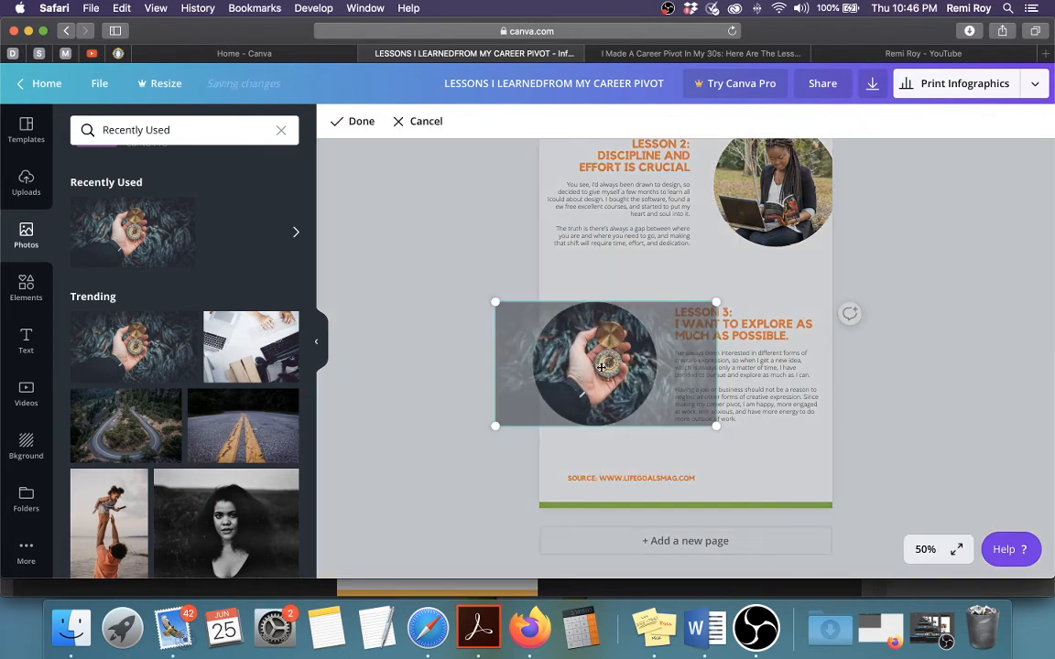
{"action": "left_click_drag", "start_coordinate": [604, 368], "coordinate": [580, 367]}
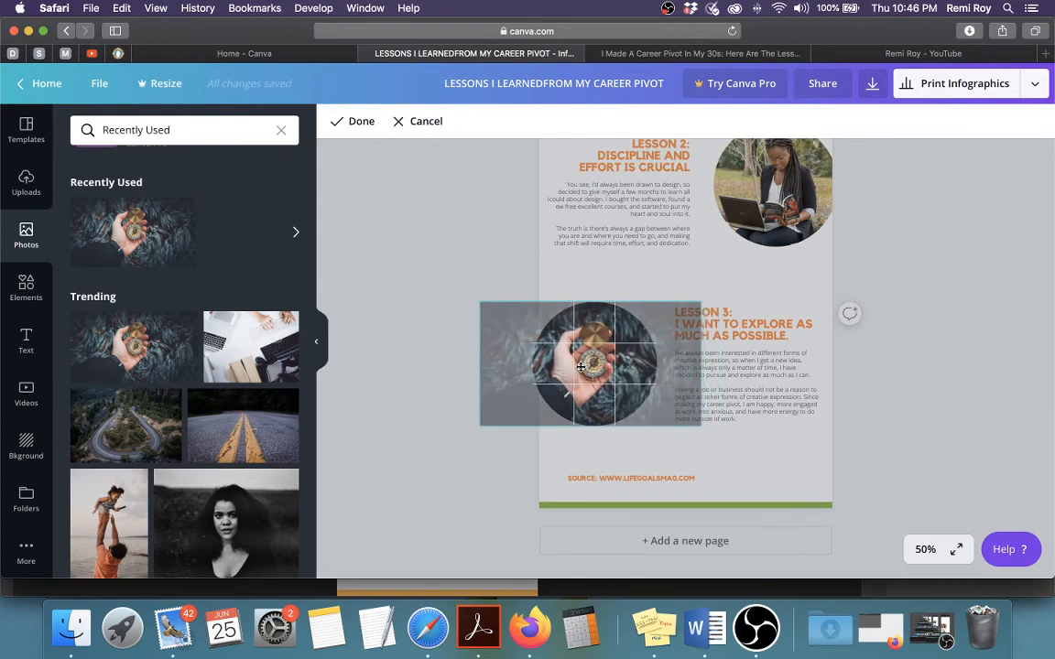
{"action": "left_click", "coordinate": [886, 359]}
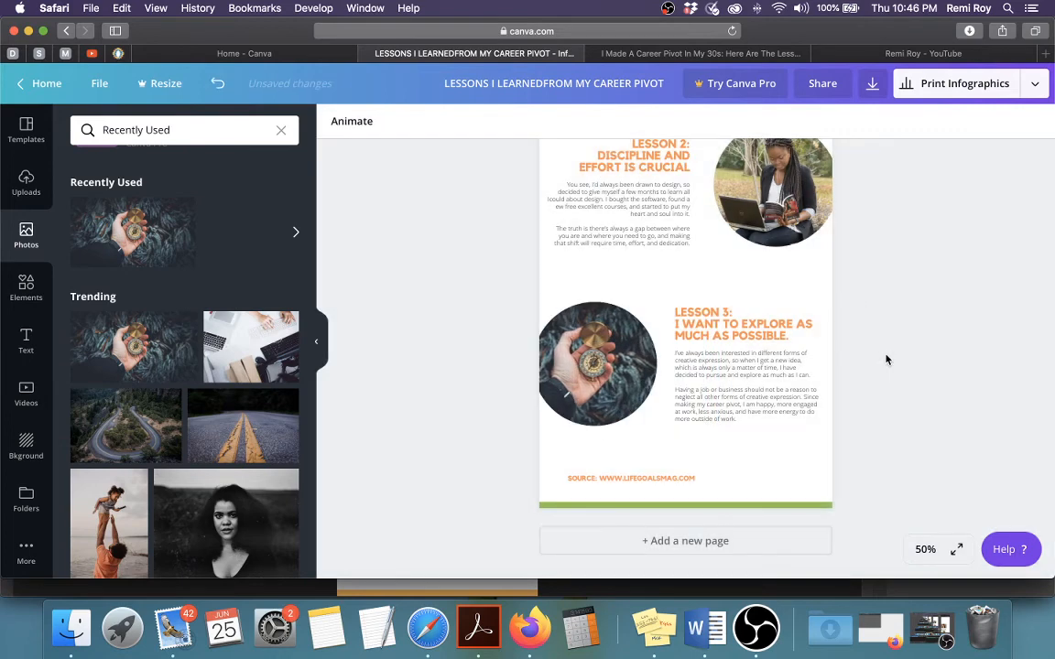
Step: Review the whole infographic in full-screen view and return to the editor
{"action": "scroll", "coordinate": [930, 420], "scroll_direction": "up", "scroll_amount": 10}
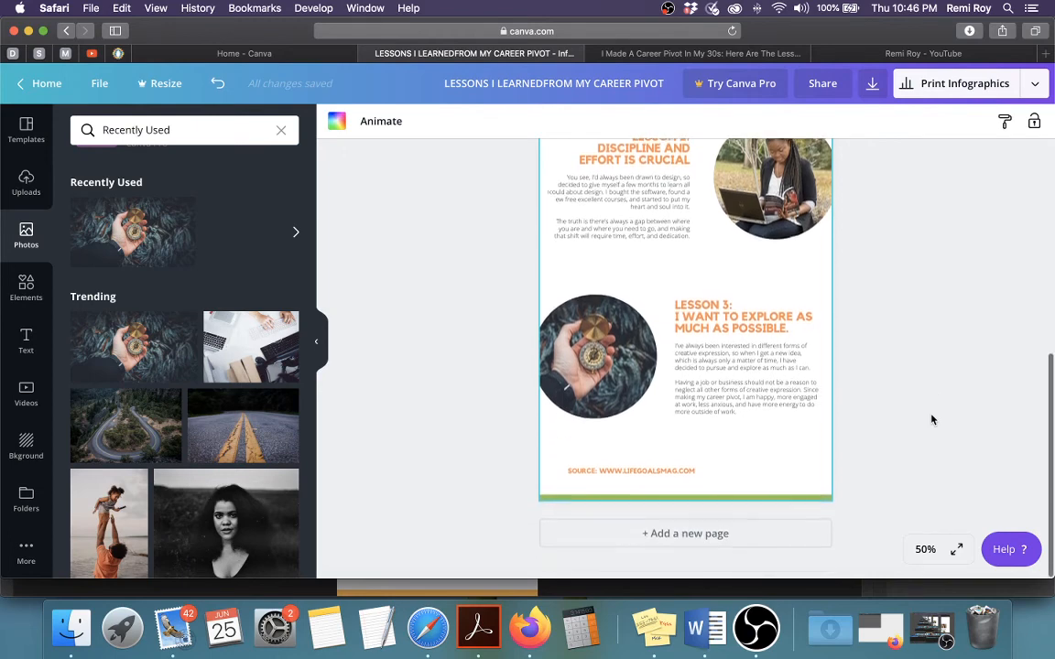
{"action": "scroll", "coordinate": [932, 420], "scroll_direction": "down", "scroll_amount": 5}
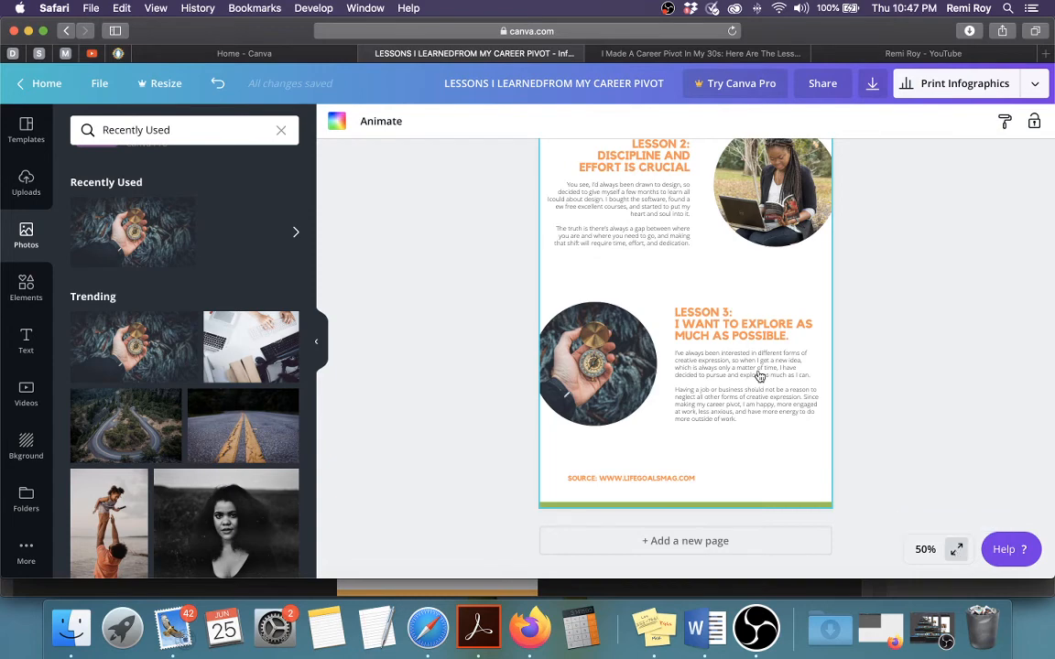
{"action": "left_click", "coordinate": [957, 552]}
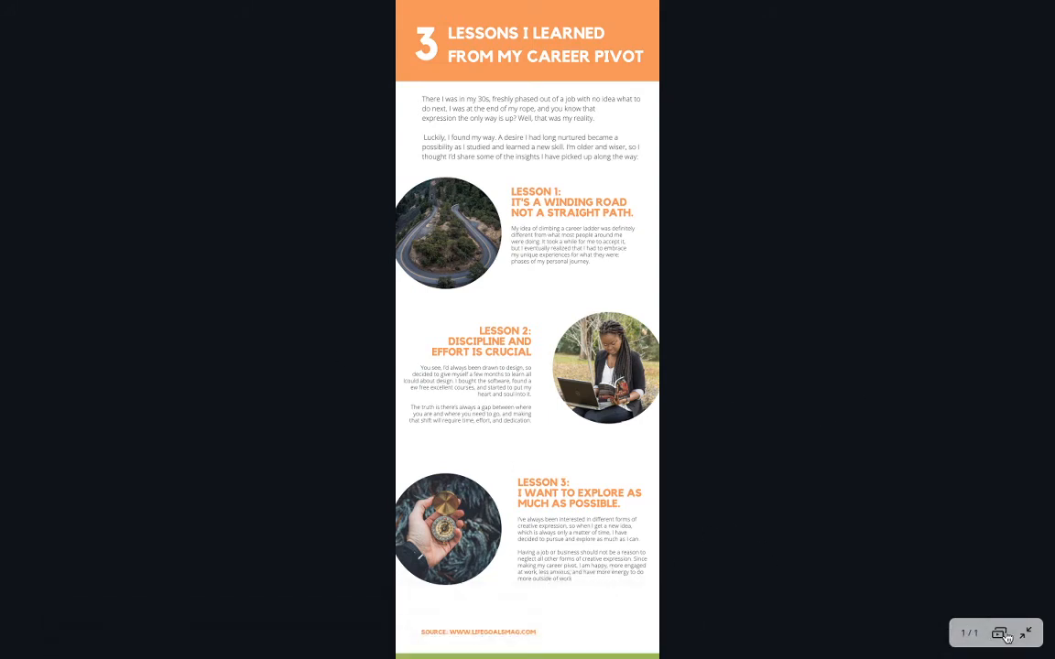
{"action": "left_click", "coordinate": [1005, 636]}
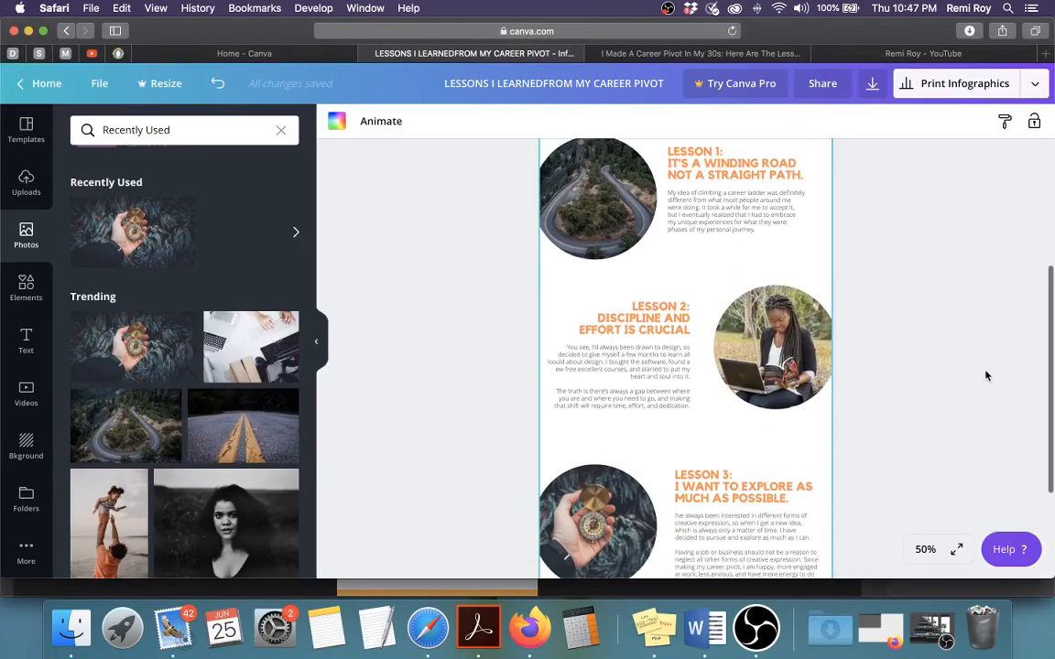
Step: Recolour the green bar along the infographic's bottom edge to the default yellow and make the bar slightly taller
{"action": "scroll", "coordinate": [986, 375], "scroll_direction": "down", "scroll_amount": 5}
{"action": "left_click", "coordinate": [642, 505]}
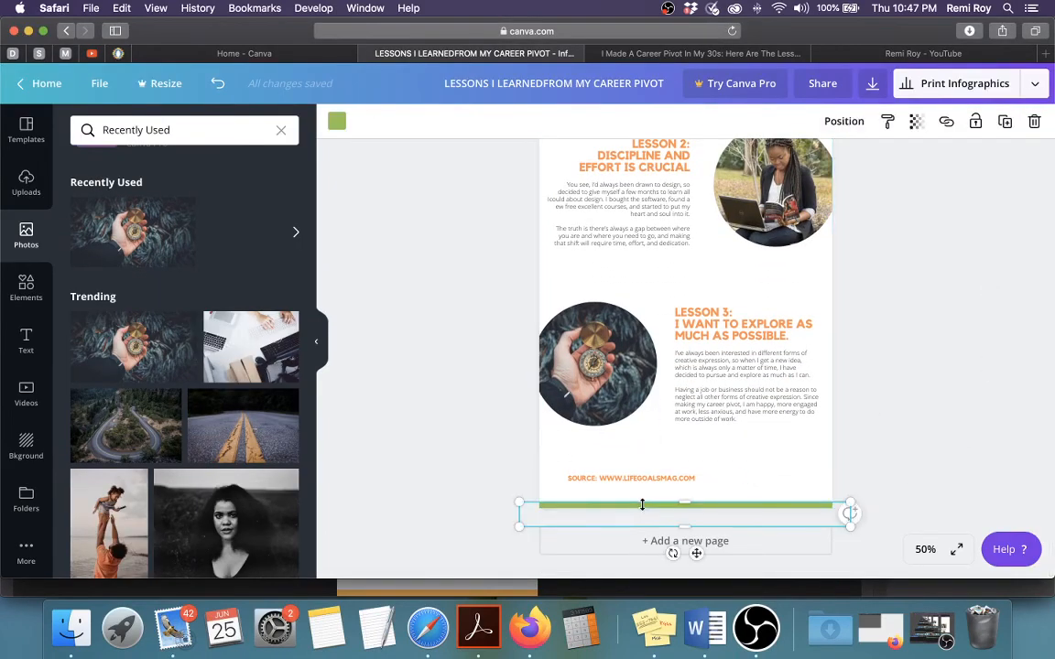
{"action": "left_click_drag", "start_coordinate": [686, 498], "coordinate": [686, 494]}
{"action": "left_click", "coordinate": [336, 120]}
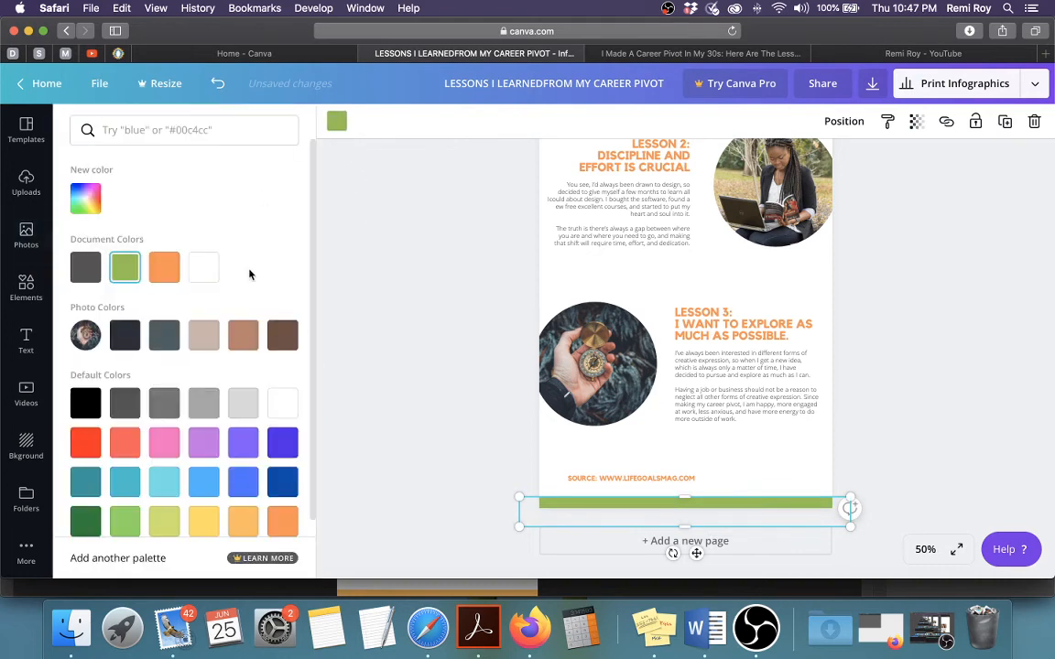
{"action": "left_click", "coordinate": [203, 521]}
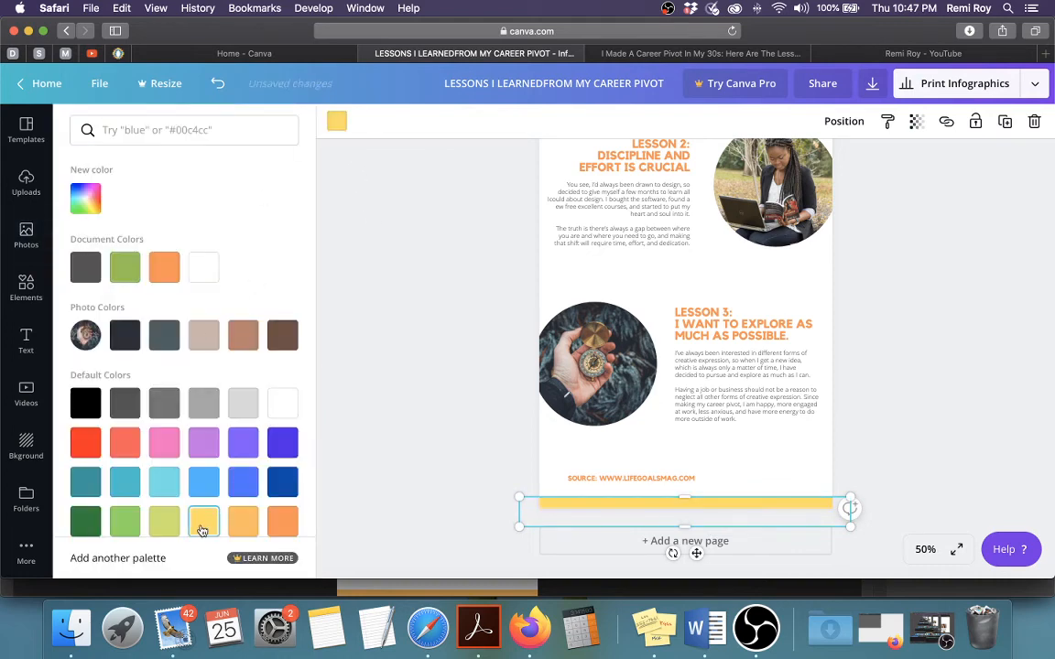
{"action": "left_click", "coordinate": [683, 500]}
{"action": "left_click", "coordinate": [923, 453]}
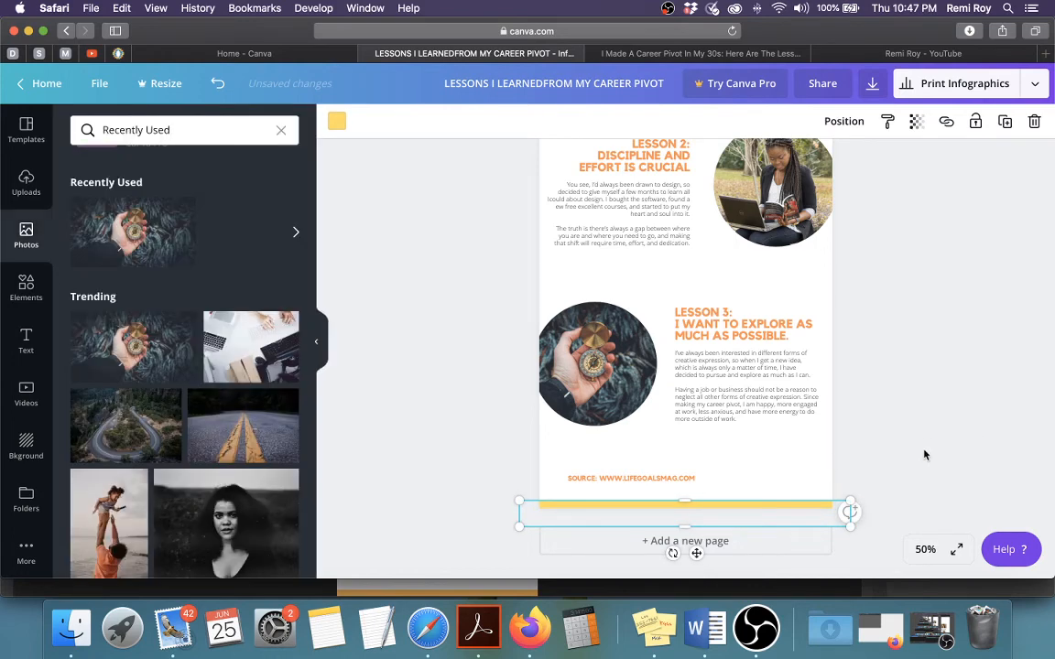
Step: Set the font size of the whole introductory text below the infographic's title to 14
{"action": "scroll", "coordinate": [923, 454], "scroll_direction": "up", "scroll_amount": 8}
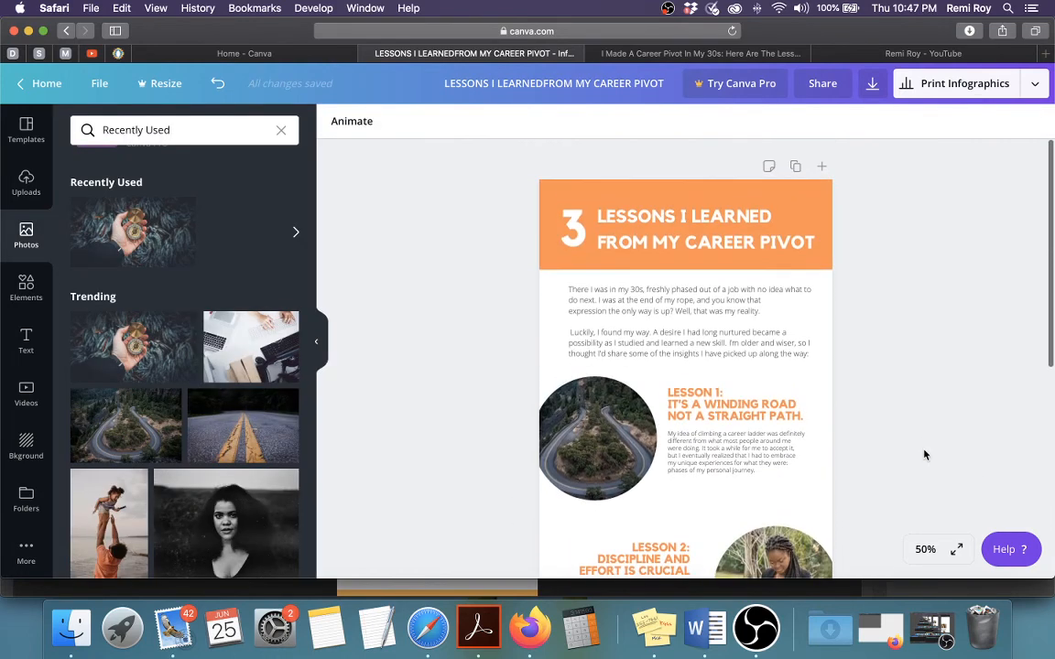
{"action": "scroll", "coordinate": [923, 457], "scroll_direction": "down", "scroll_amount": 3}
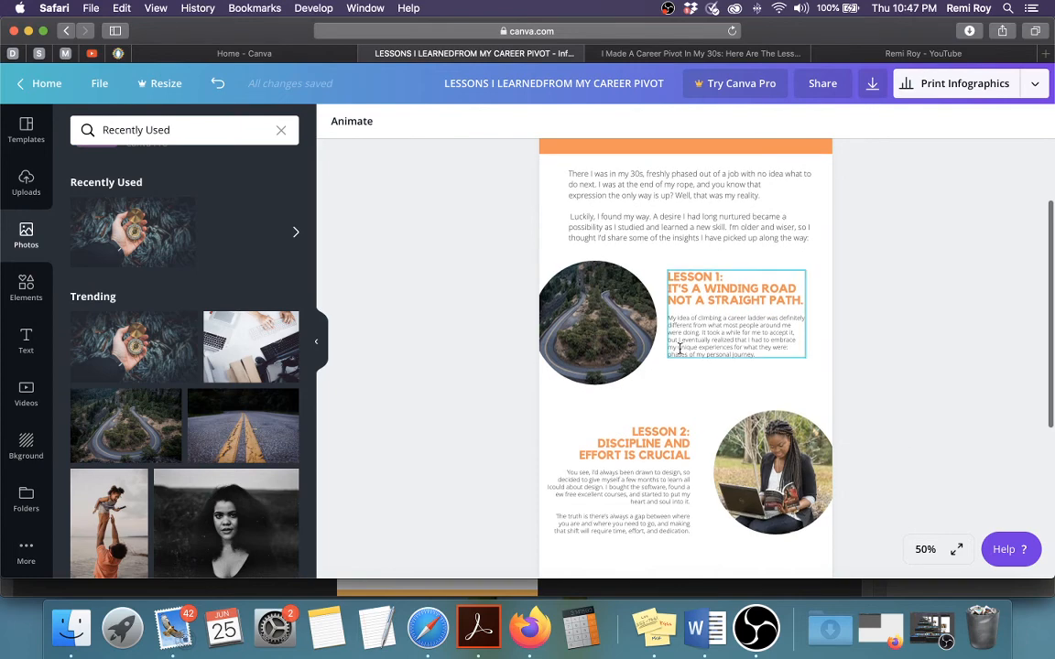
{"action": "left_click", "coordinate": [738, 335]}
{"action": "left_click", "coordinate": [683, 212]}
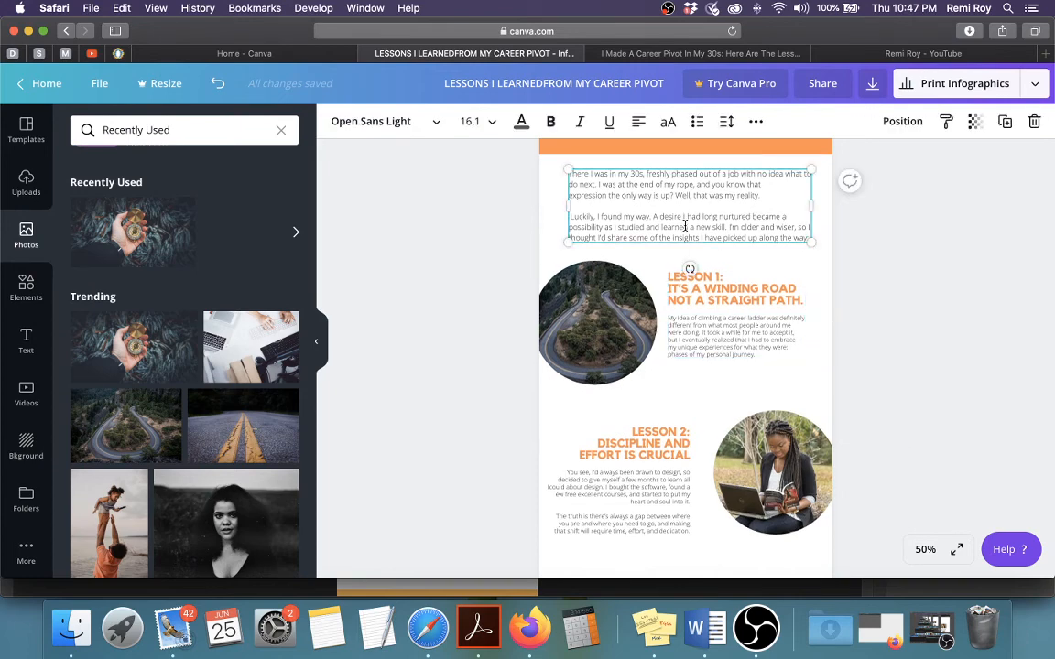
{"action": "left_click", "coordinate": [685, 226]}
{"action": "key", "text": "super+a"}
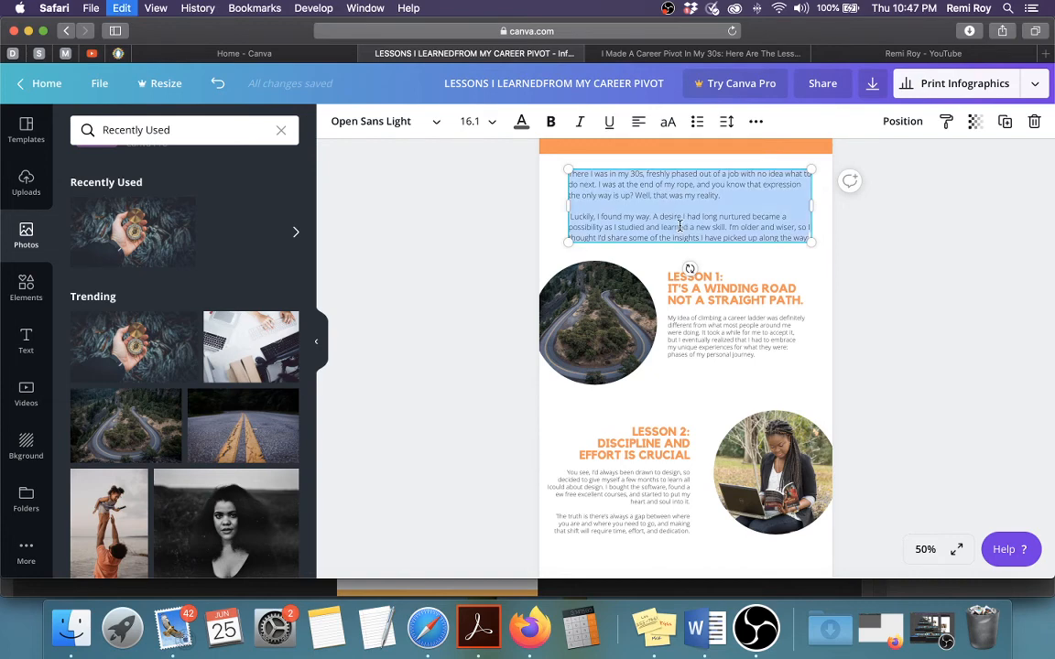
{"action": "left_click", "coordinate": [472, 121]}
{"action": "left_click", "coordinate": [473, 275]}
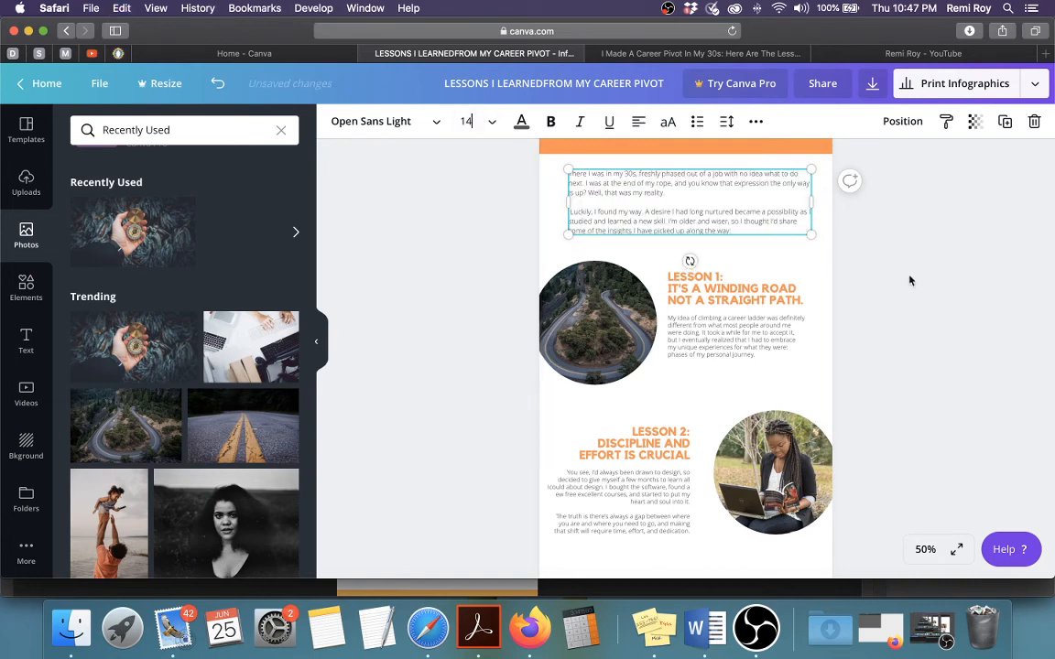
{"action": "left_click", "coordinate": [919, 269]}
{"action": "left_click", "coordinate": [676, 220]}
{"action": "left_click", "coordinate": [895, 240]}
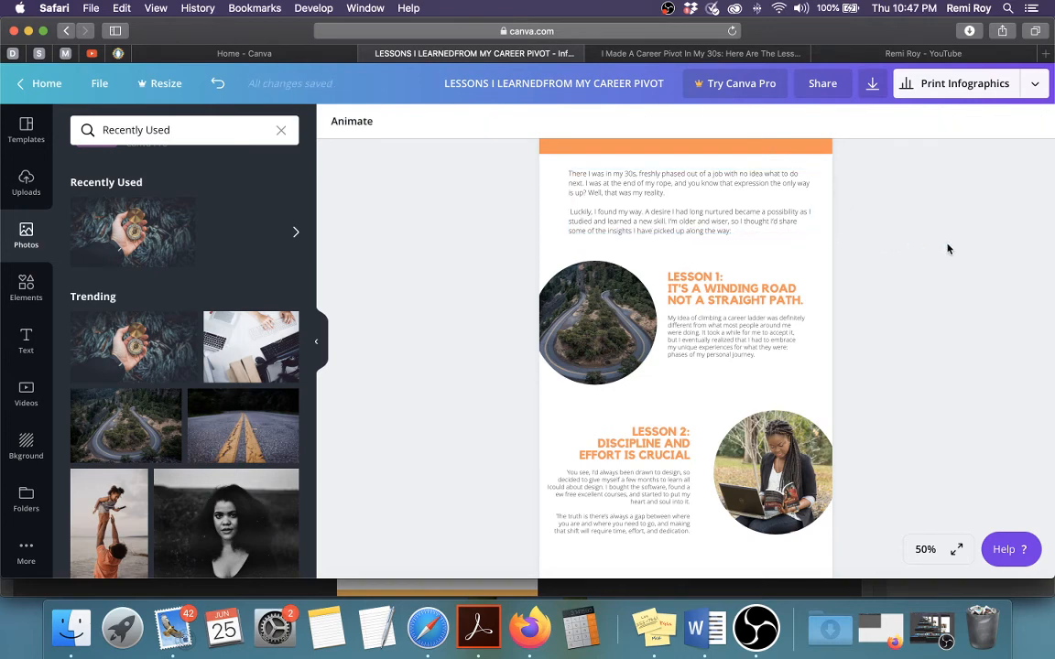
Step: Download the infographic as a PNG and move the Preview window showing the downloaded file to the middle of the screen
{"action": "scroll", "coordinate": [932, 249], "scroll_direction": "down", "scroll_amount": 5}
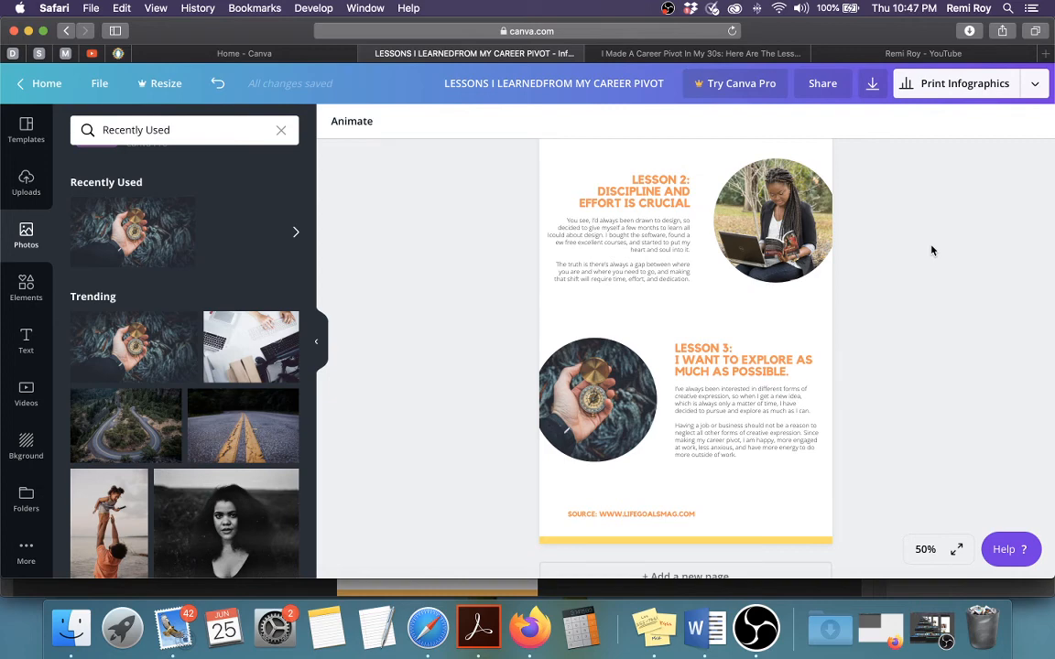
{"action": "scroll", "coordinate": [930, 247], "scroll_direction": "up", "scroll_amount": 6}
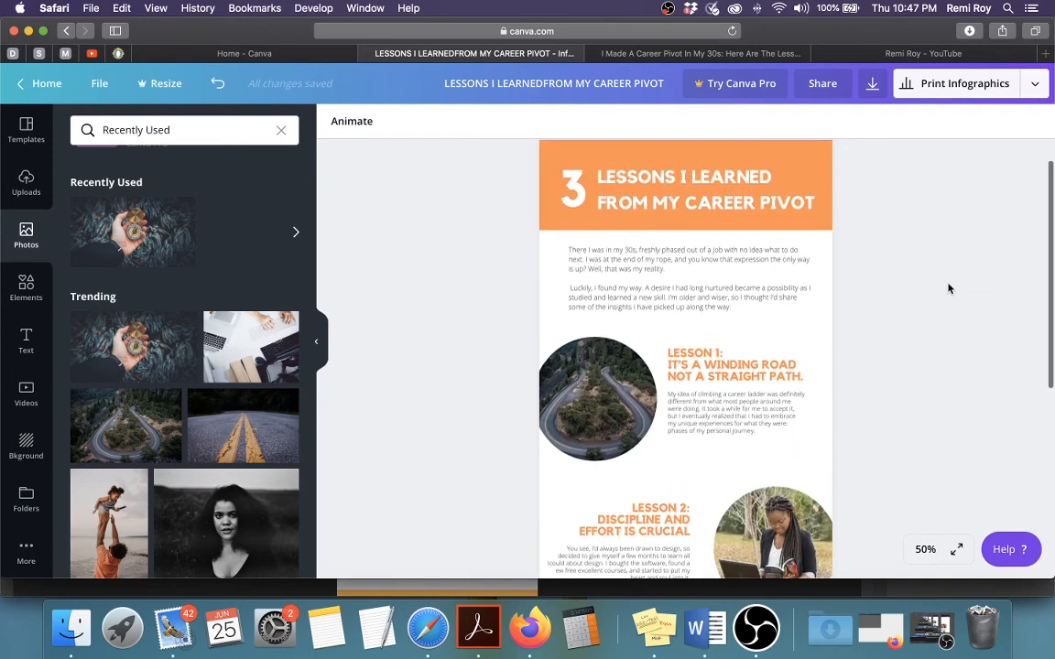
{"action": "left_click", "coordinate": [872, 91]}
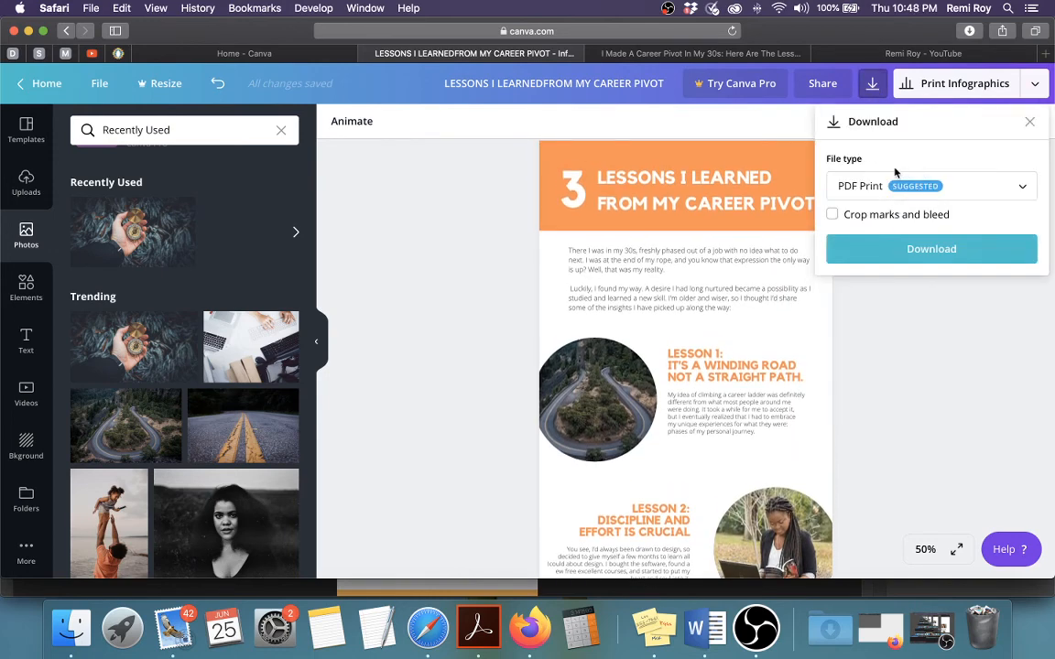
{"action": "left_click", "coordinate": [1017, 191]}
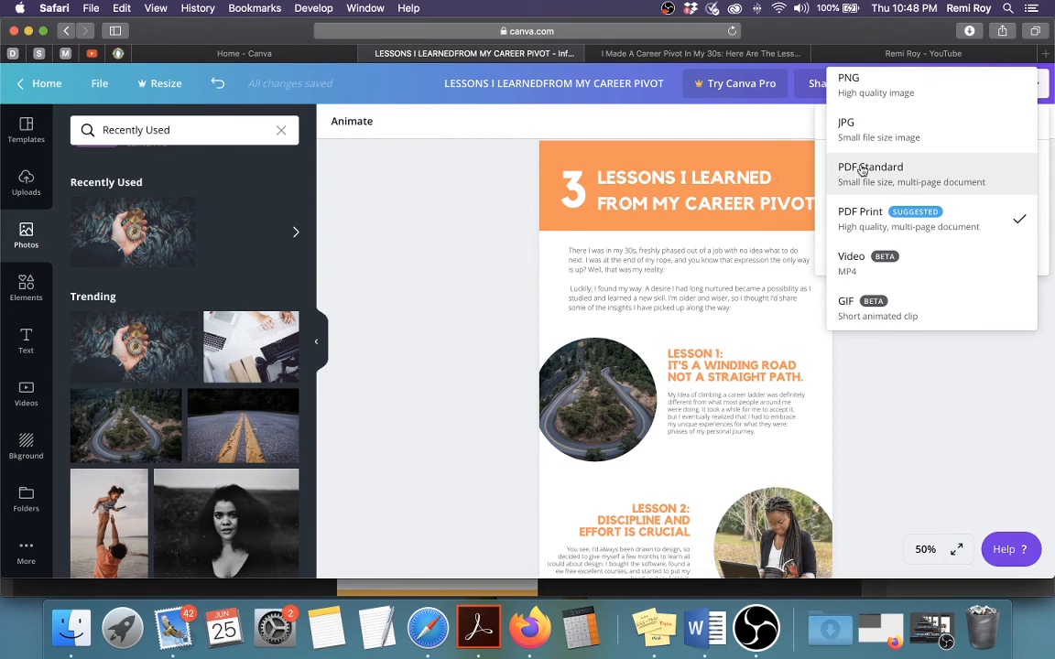
{"action": "scroll", "coordinate": [968, 263], "scroll_direction": "down", "scroll_amount": 2}
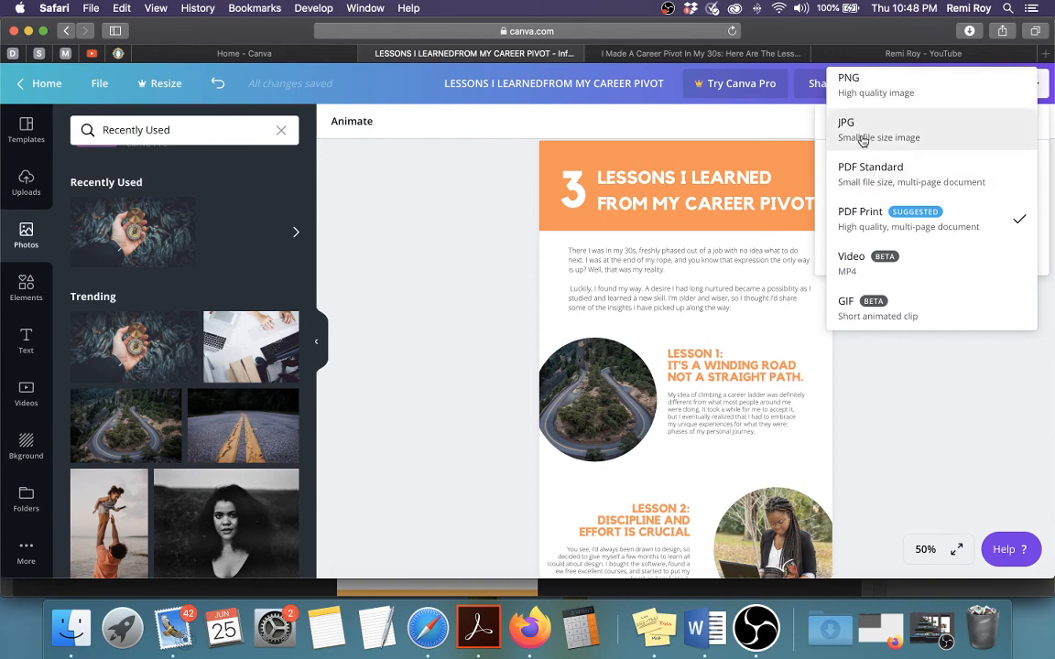
{"action": "left_click", "coordinate": [867, 92]}
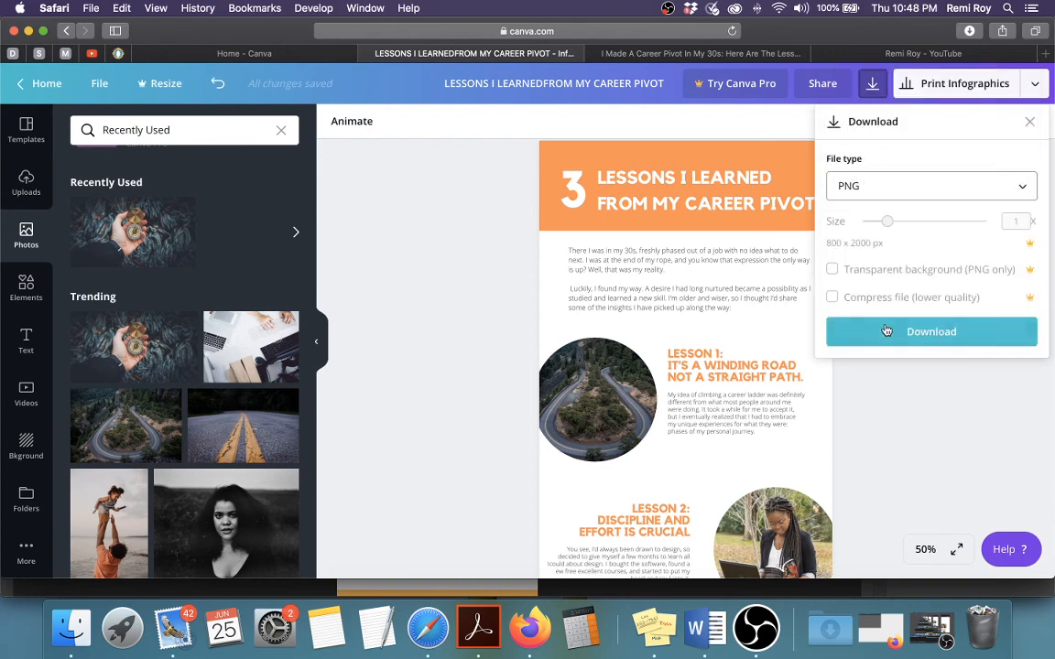
{"action": "left_click", "coordinate": [948, 335]}
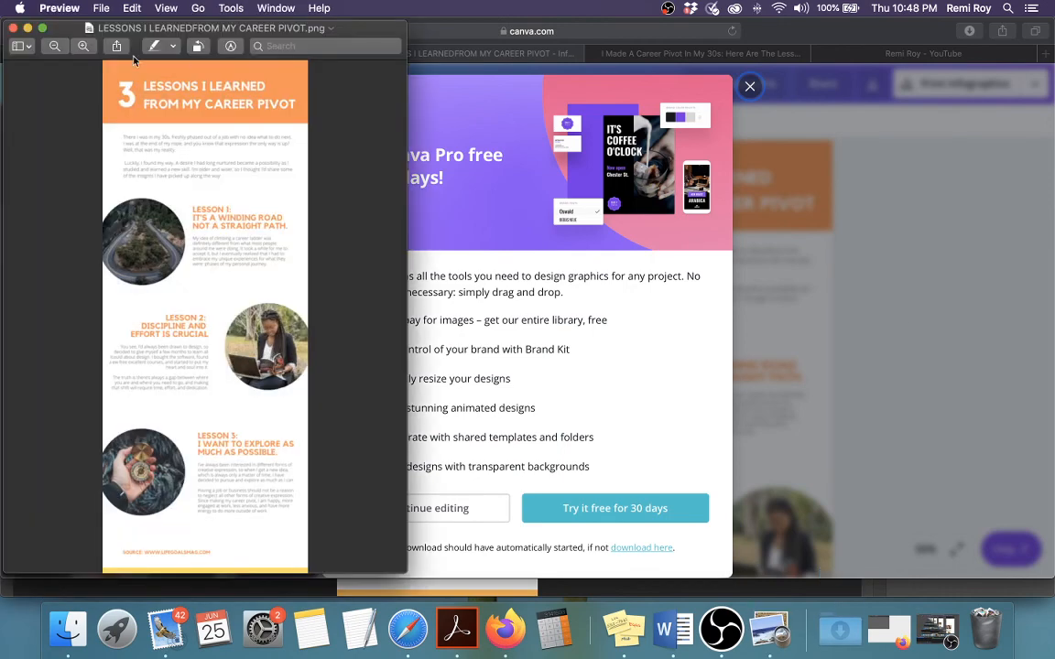
{"action": "left_click_drag", "start_coordinate": [110, 30], "coordinate": [449, 39]}
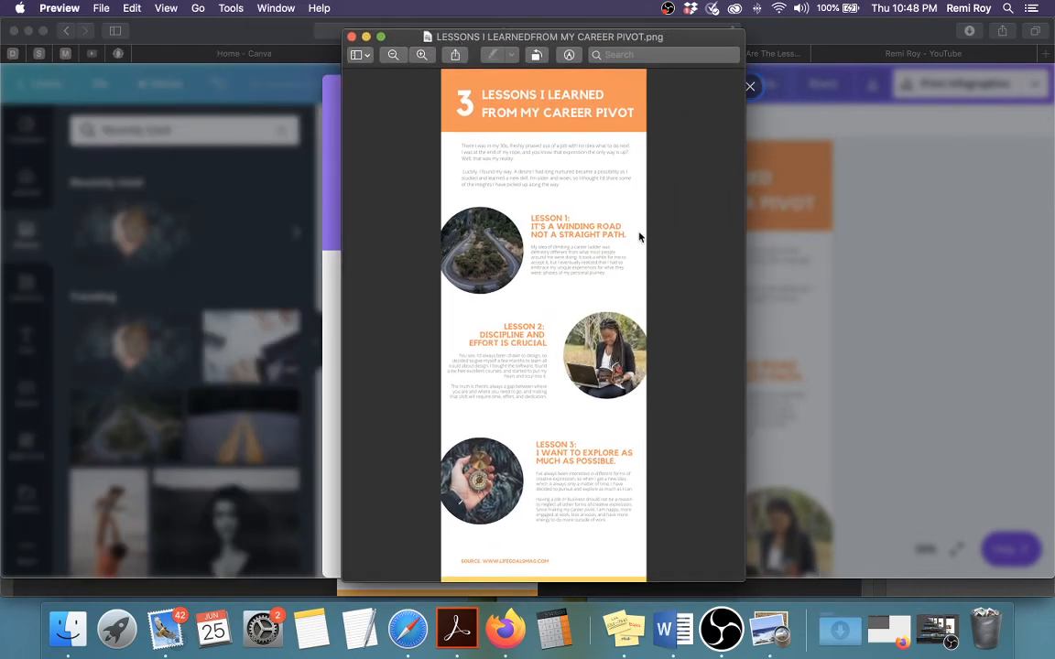